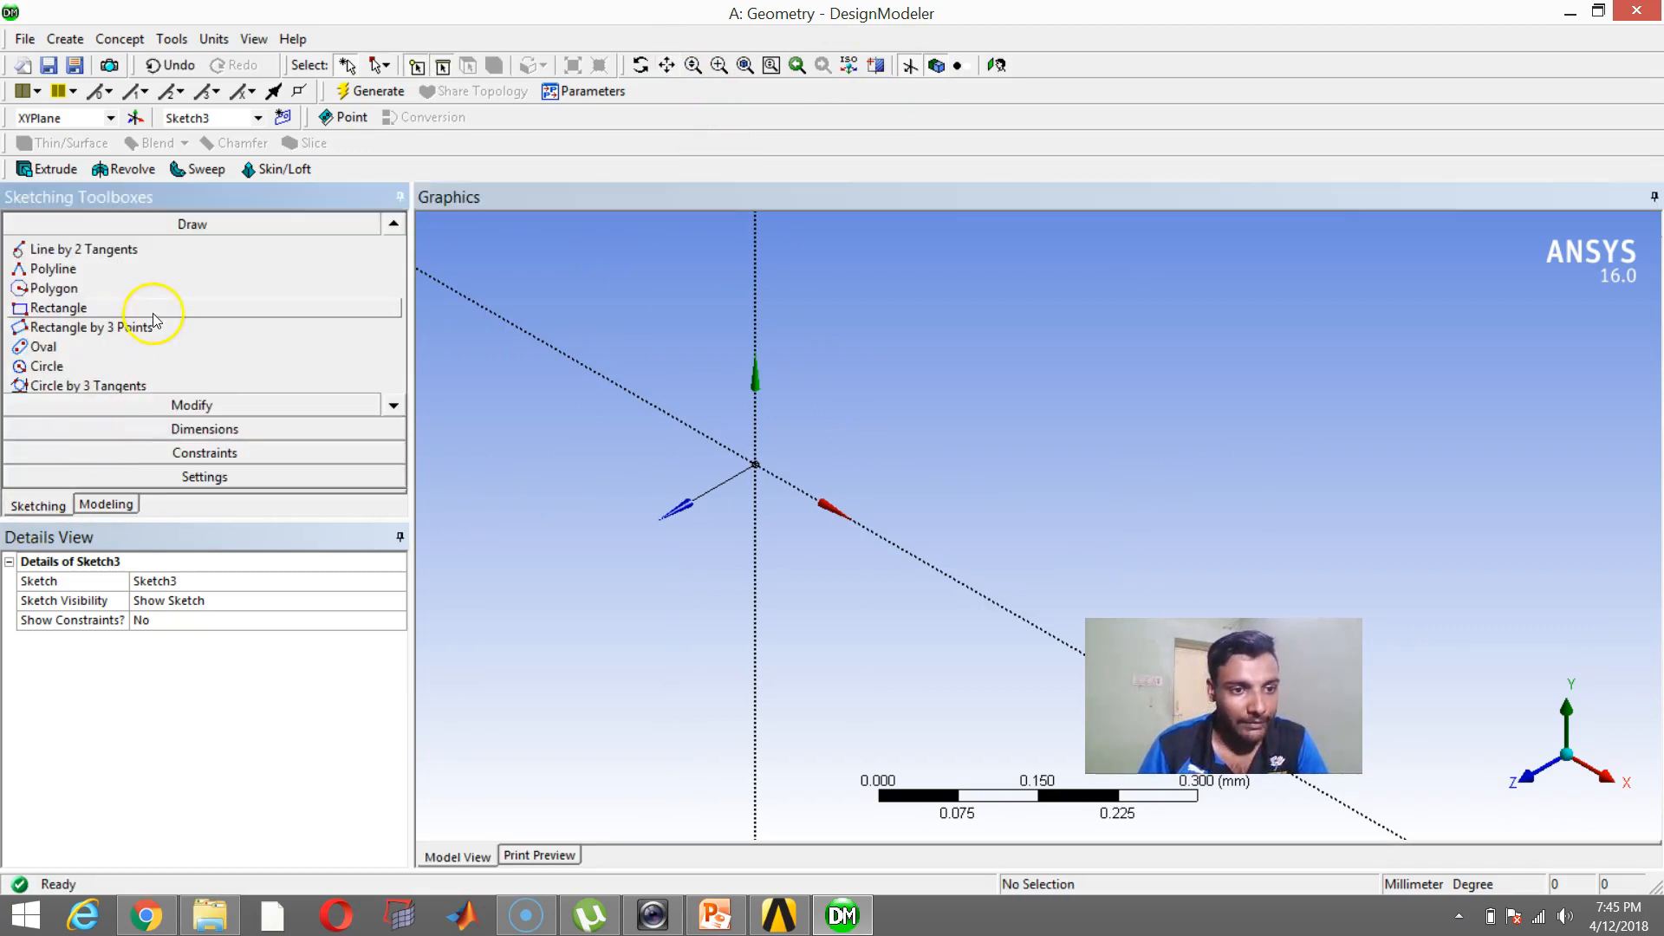
# Sketch a rectangle about 0.6 mm by 0.3 mm on the XY plane, starting from the origin
pyautogui.click(160, 308)
pyautogui.click(755, 459)
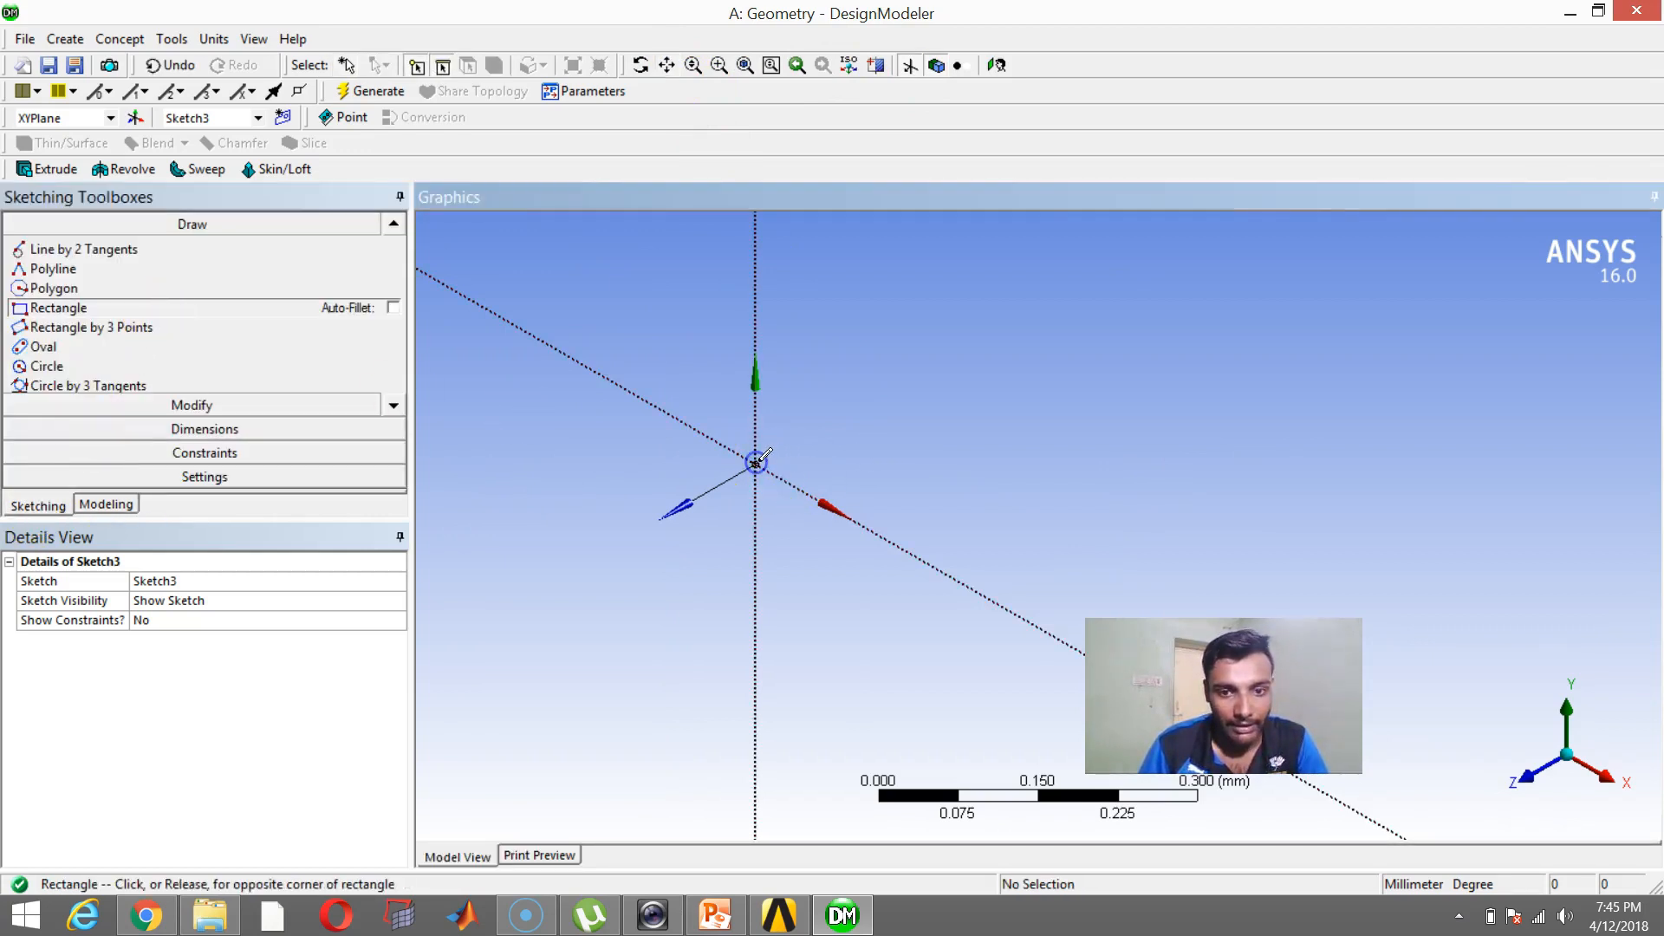
pyautogui.click(1242, 465)
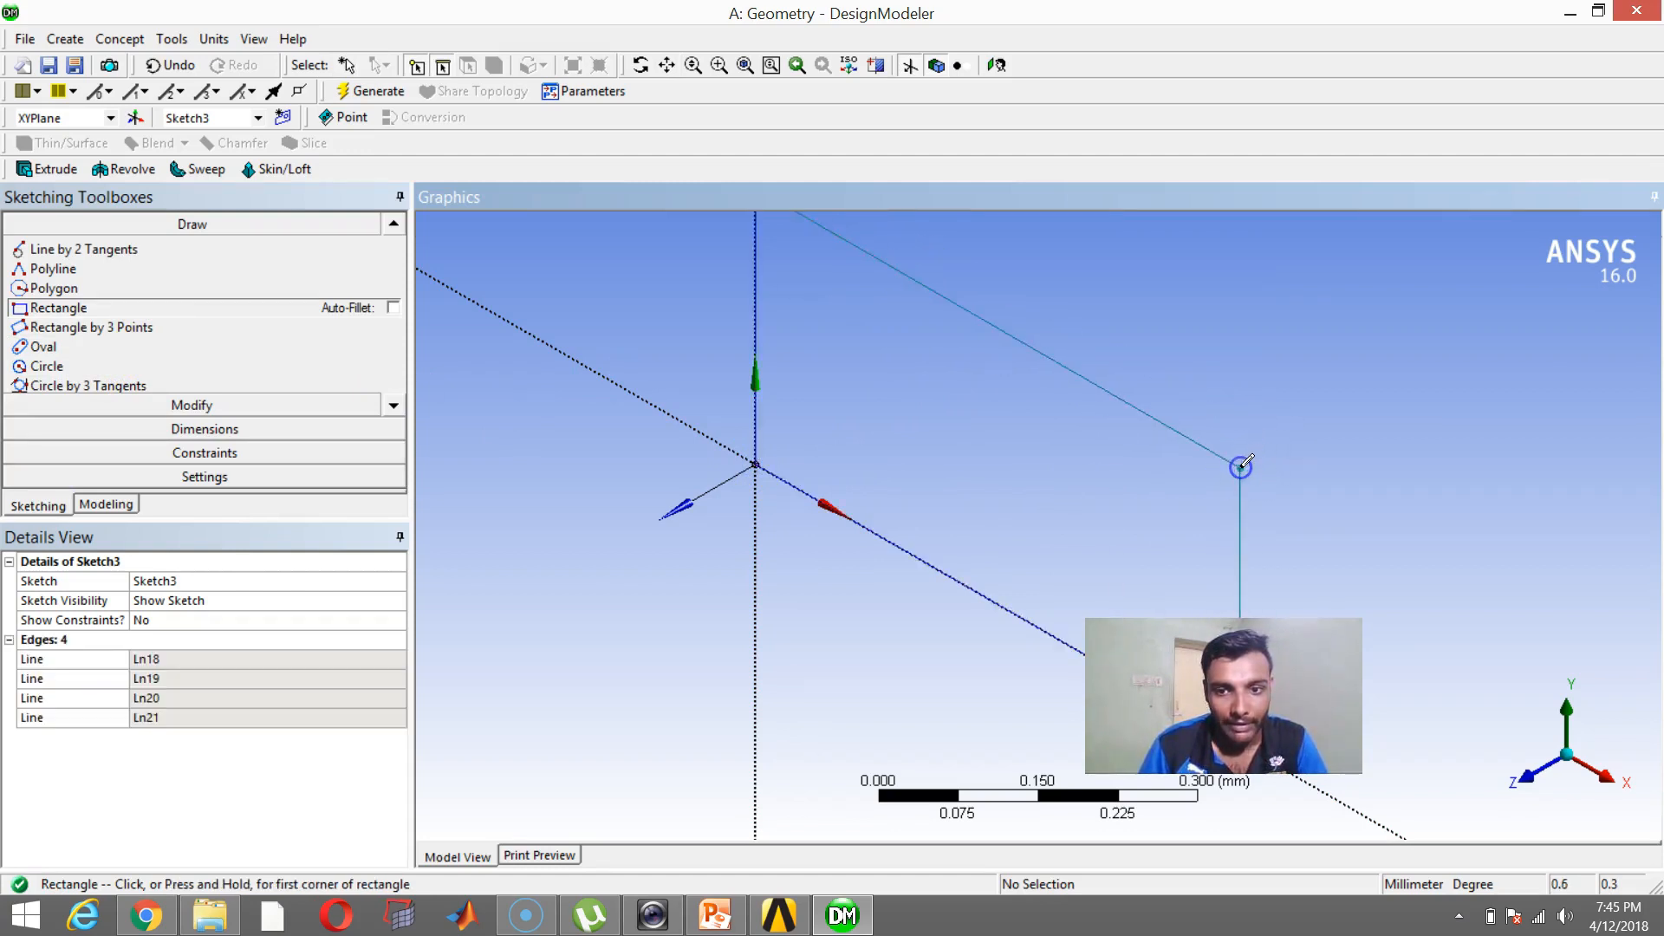
pyautogui.scroll(-2, 1239, 465)
pyautogui.click(347, 65)
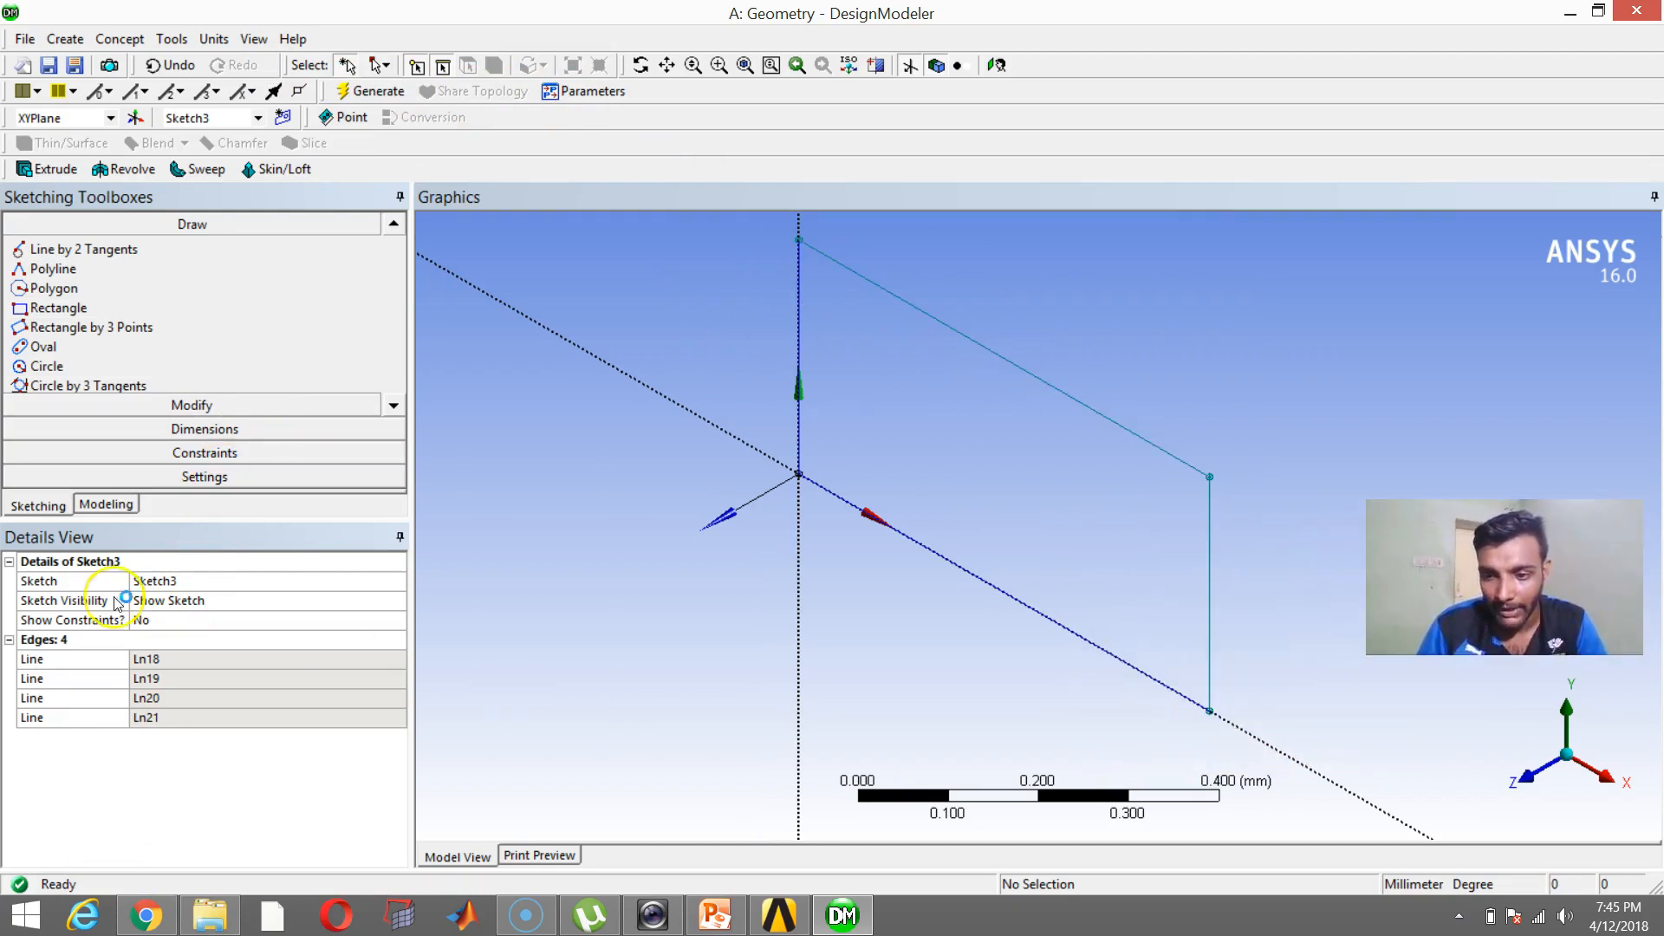
# Create a surface body from the rectangle sketch with the Surfaces From Sketches operation and generate it
pyautogui.click(122, 510)
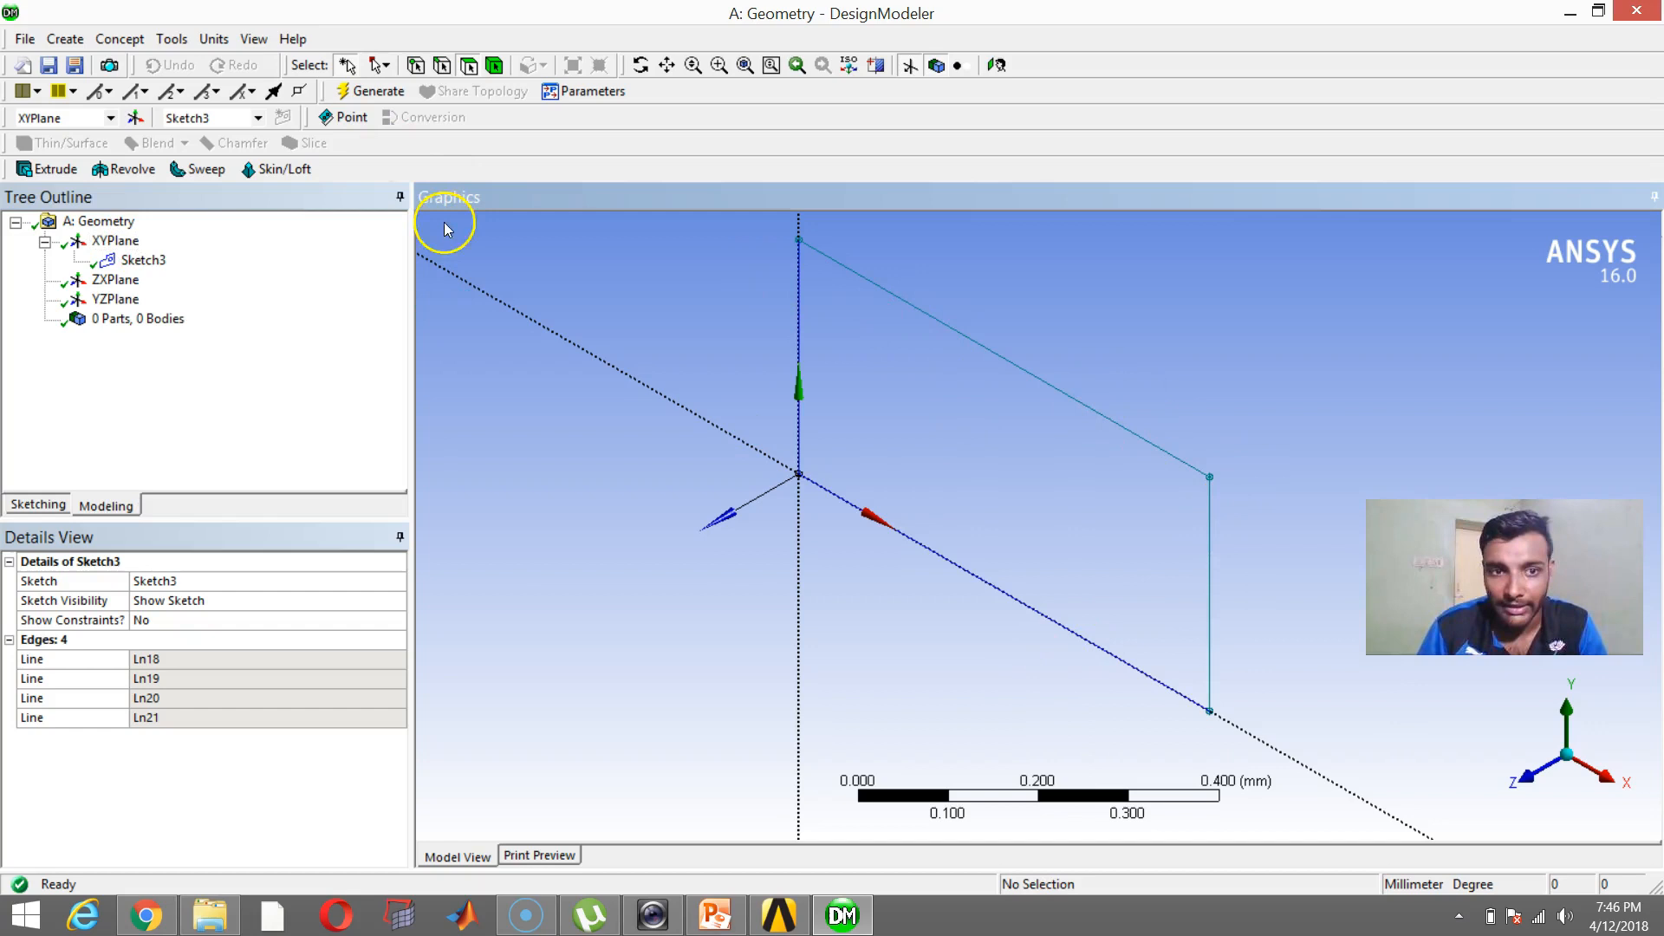
pyautogui.click(903, 300)
pyautogui.click(1261, 380)
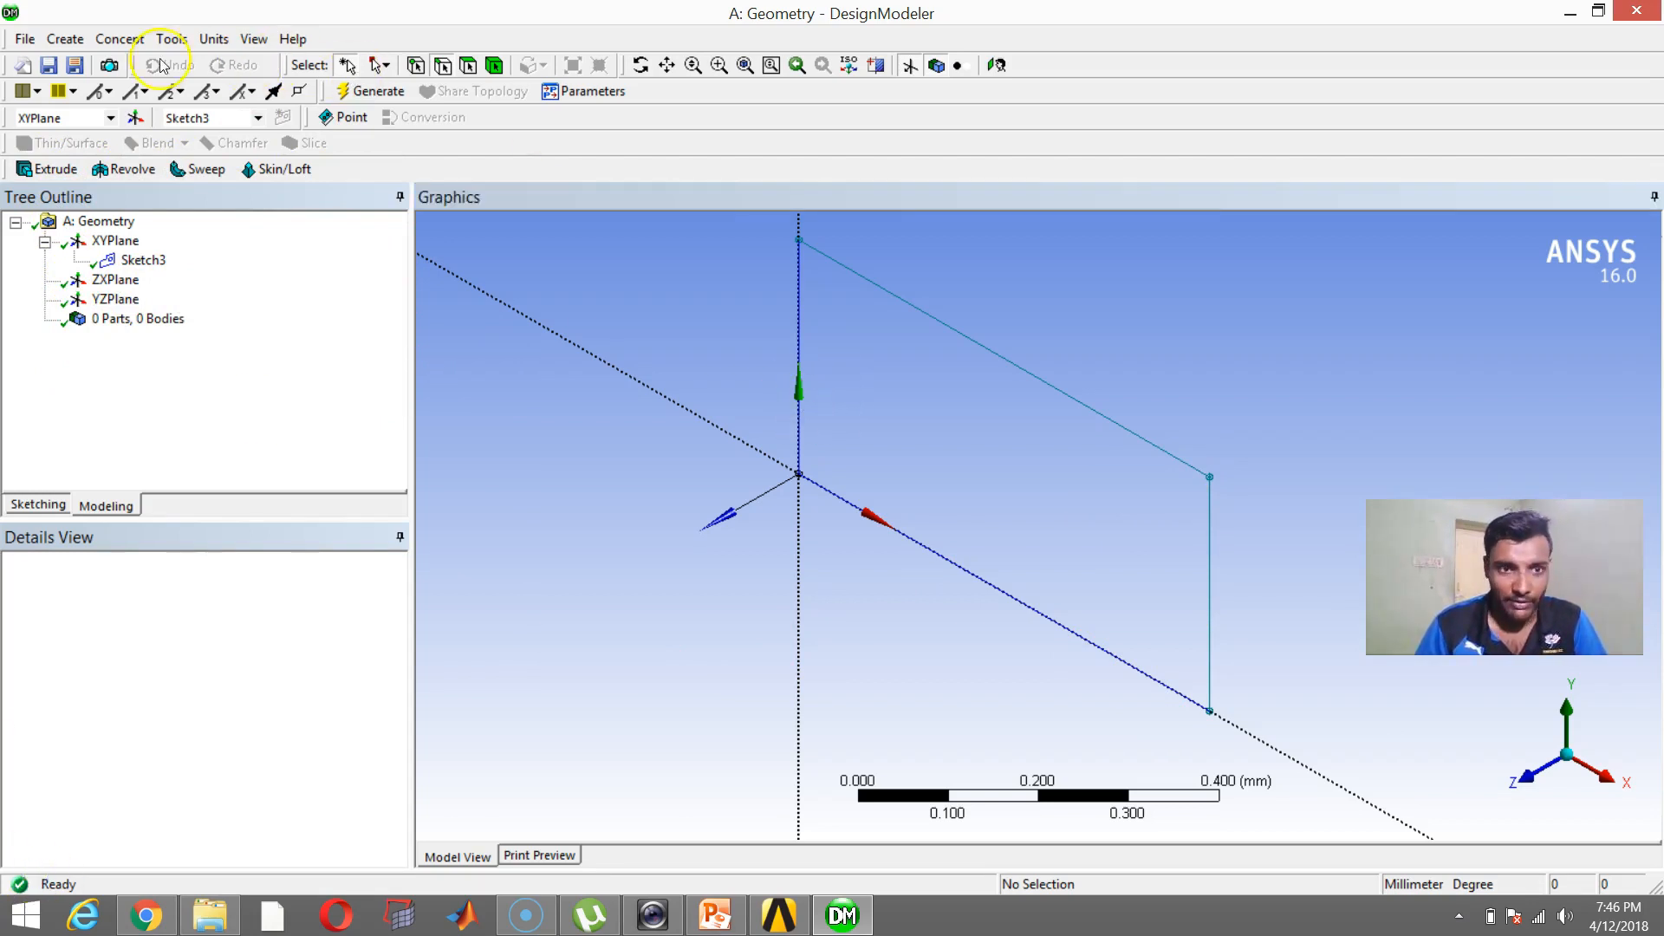
pyautogui.click(131, 39)
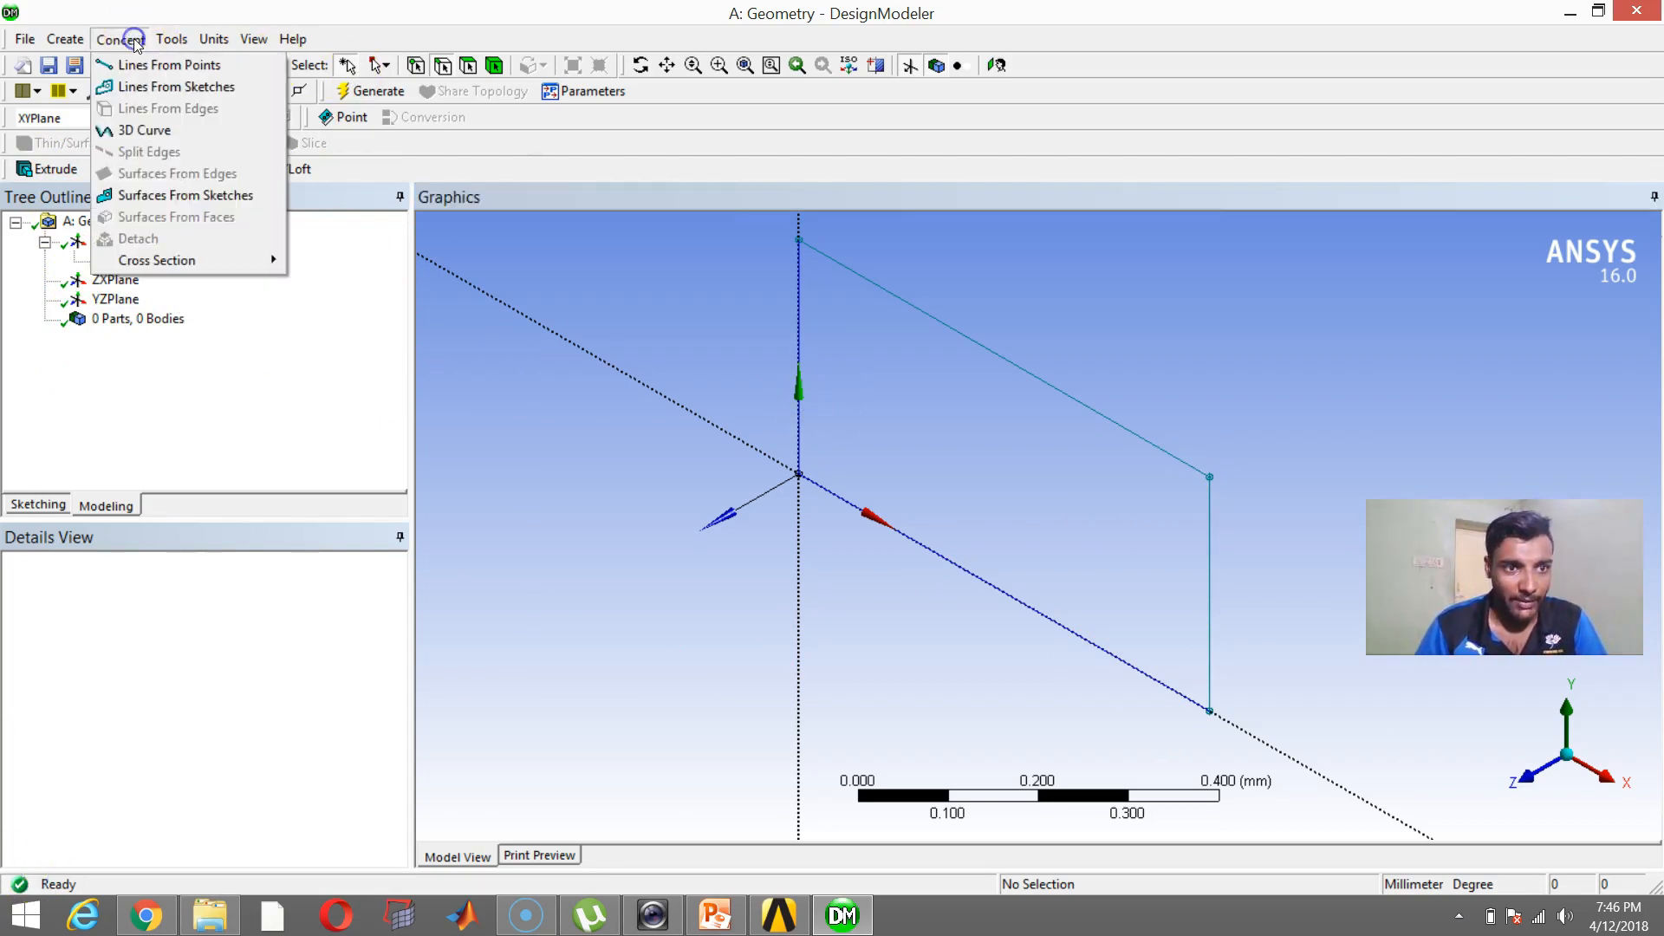
pyautogui.click(170, 201)
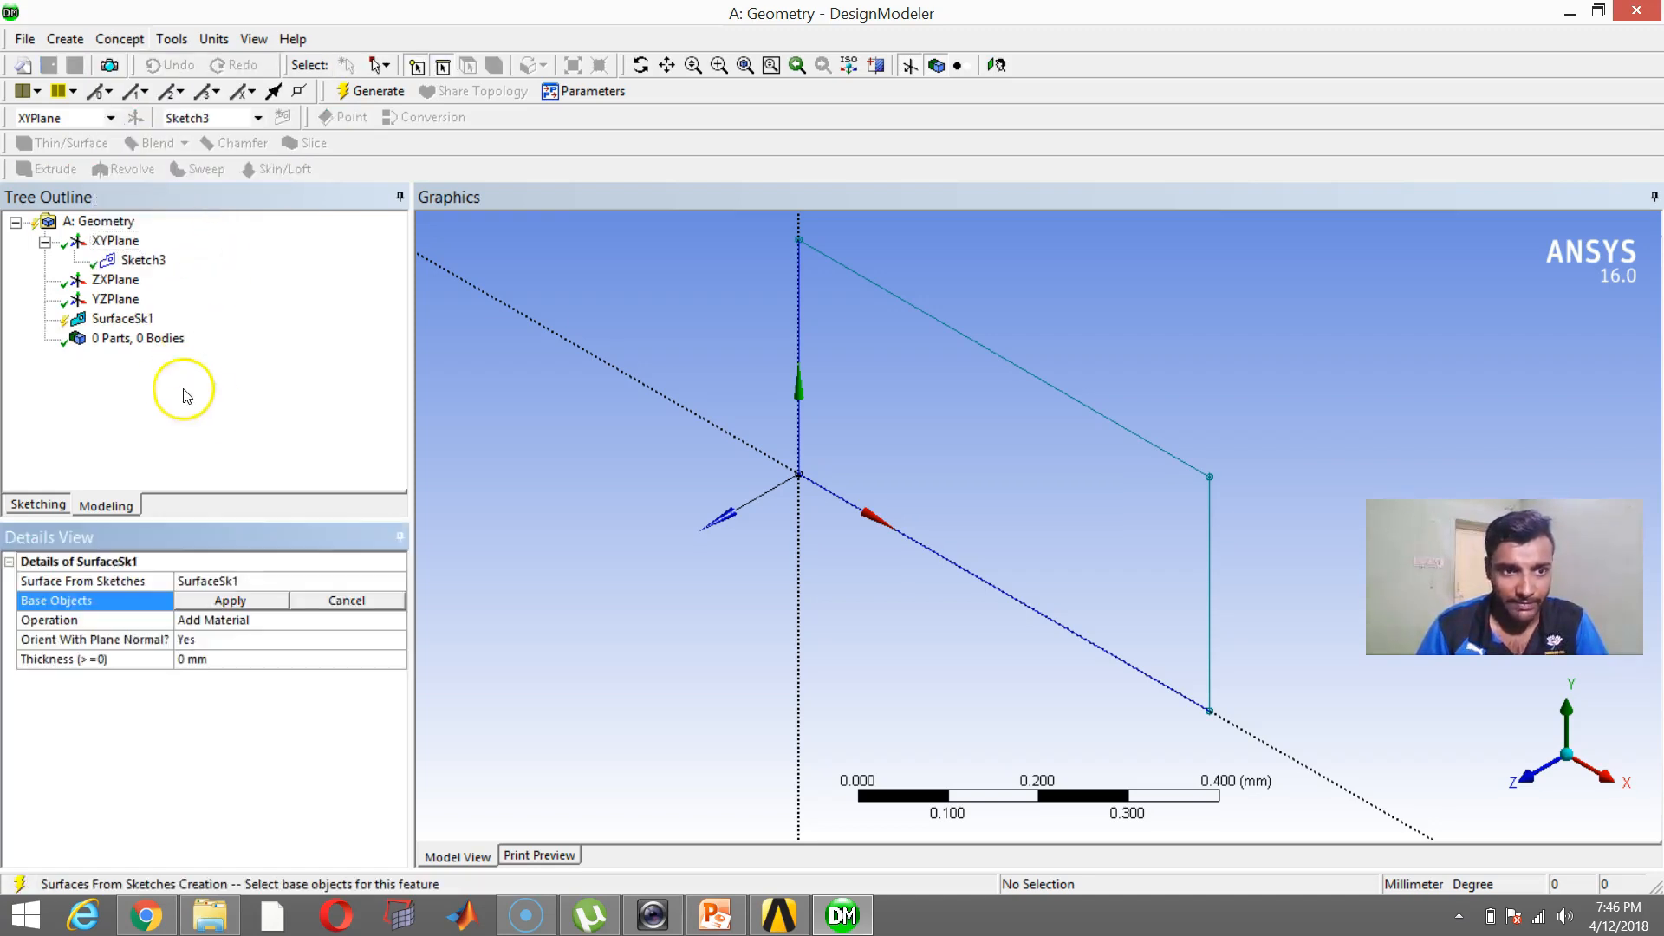
pyautogui.click(1031, 383)
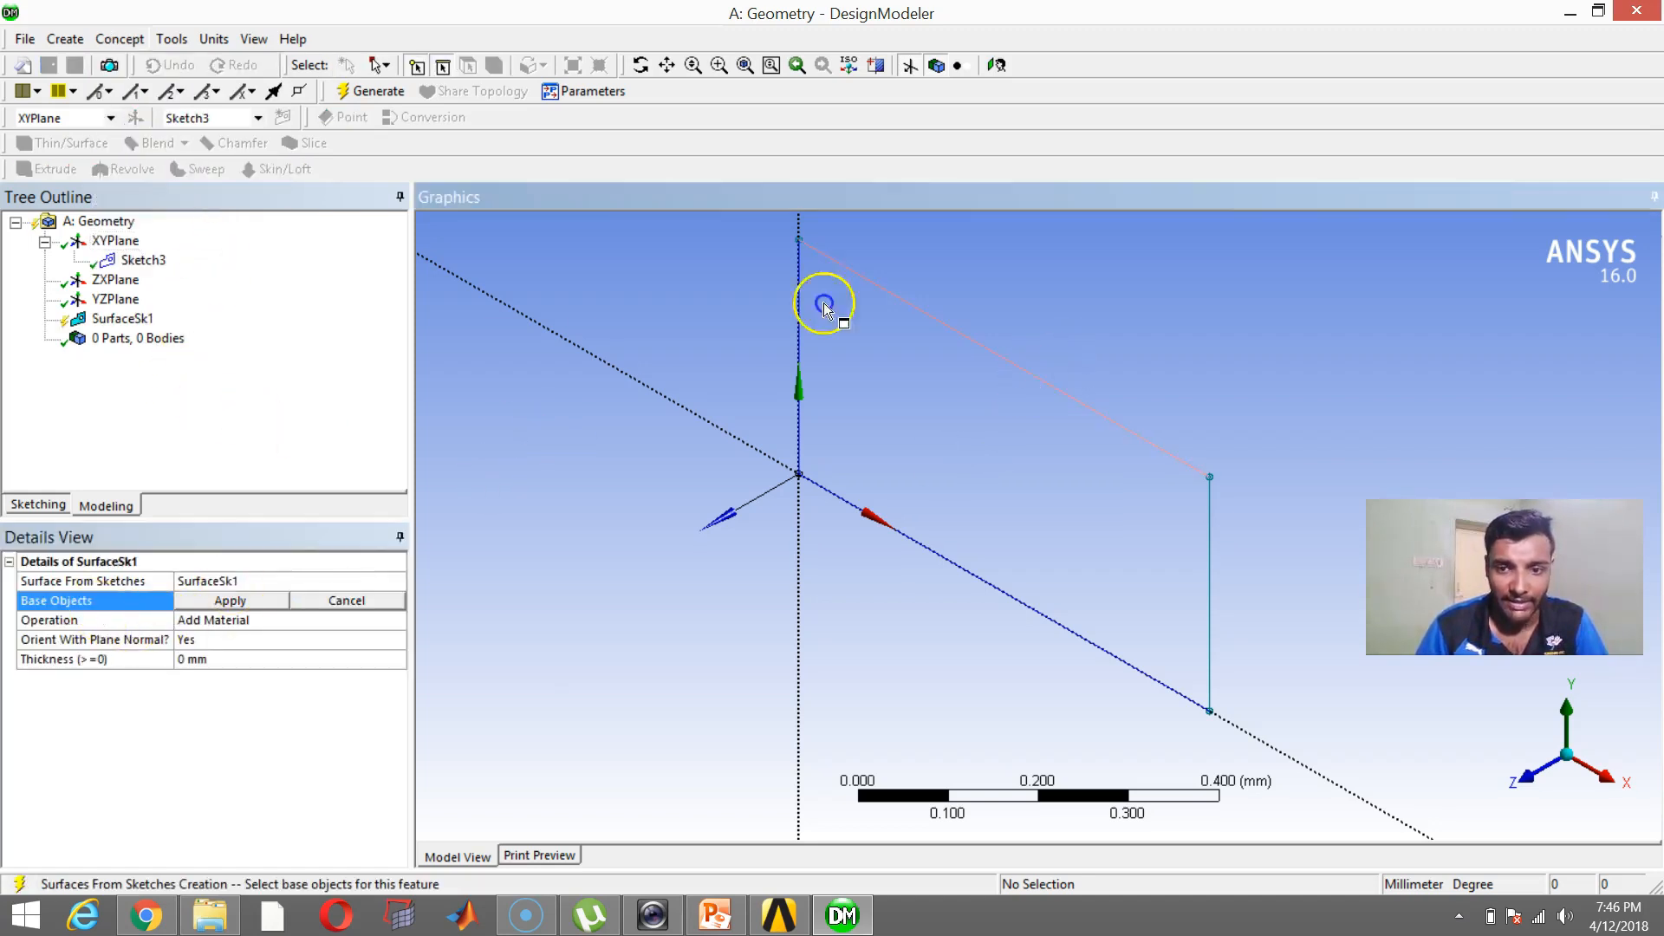
pyautogui.click(232, 600)
pyautogui.click(377, 90)
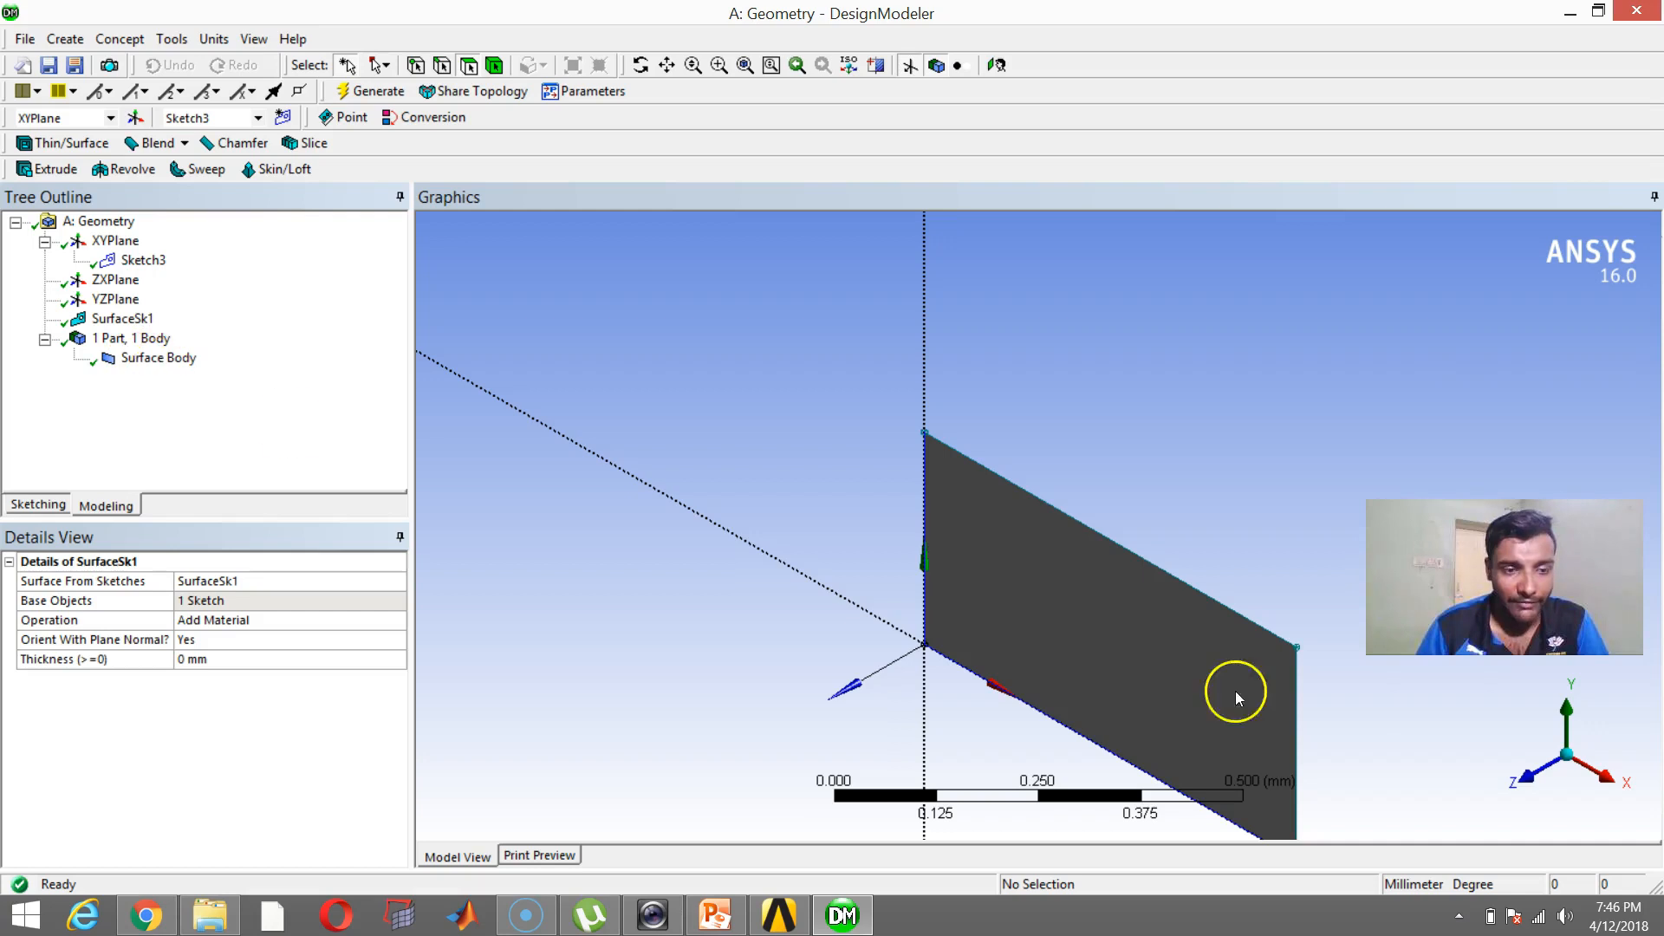
pyautogui.click(1189, 667)
pyautogui.click(1190, 472)
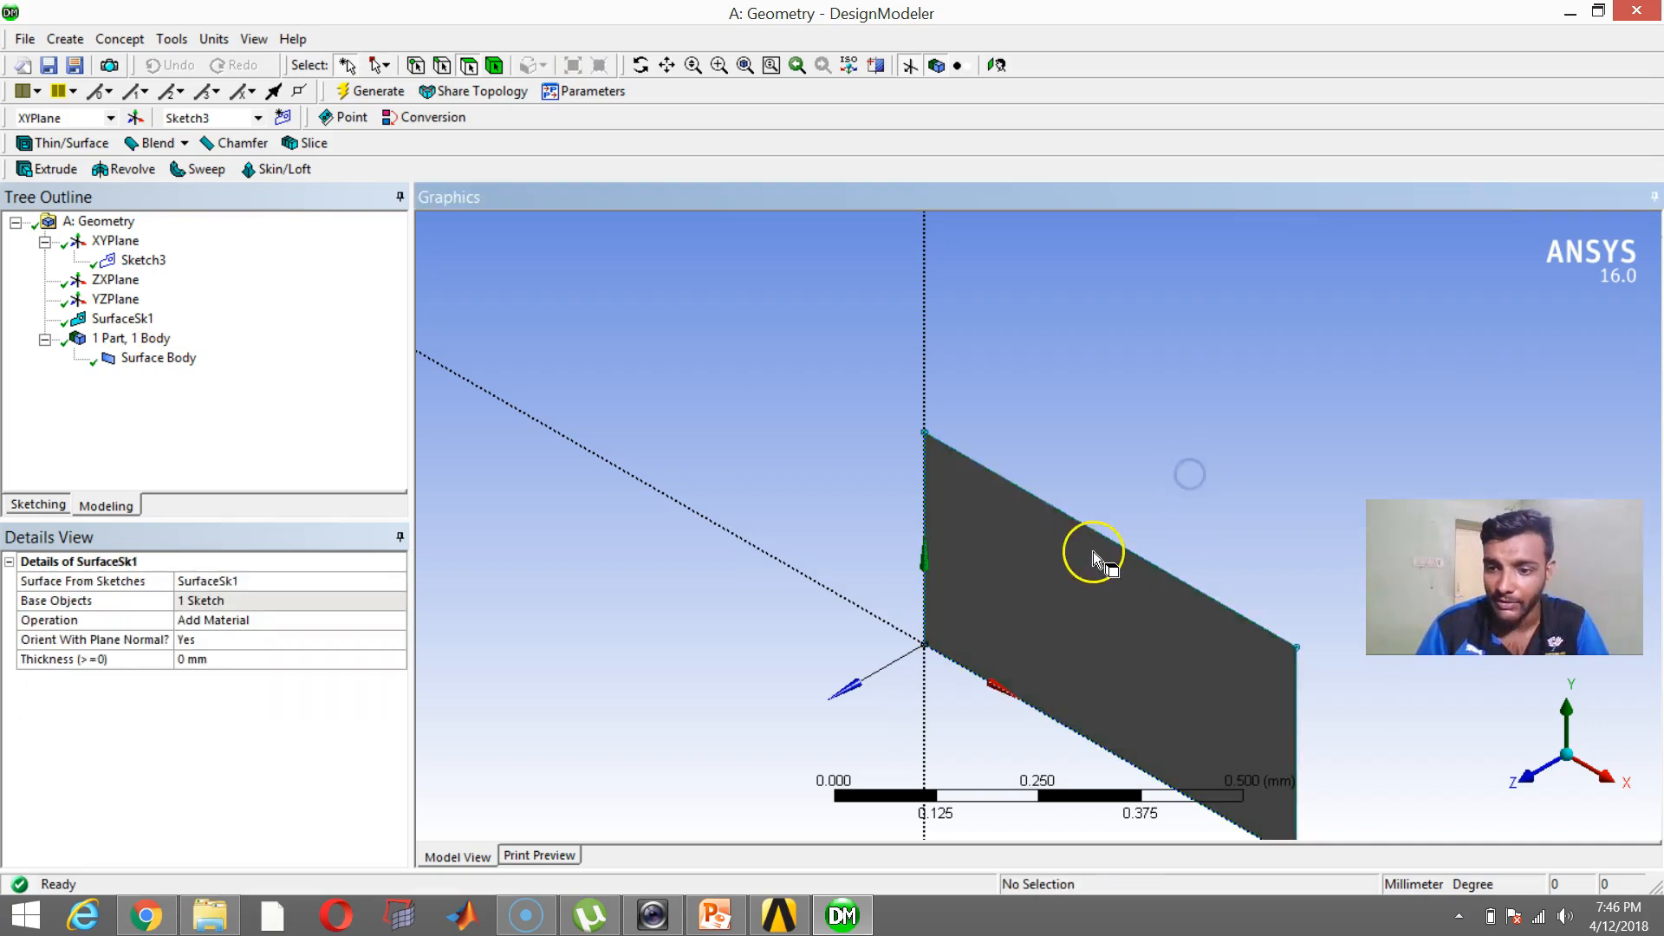
# Delete the surface feature made from the rectangle sketch
pyautogui.click(668, 65)
pyautogui.moveTo(1088, 486); pyautogui.dragTo(1026, 413)
pyautogui.rightClick(134, 319)
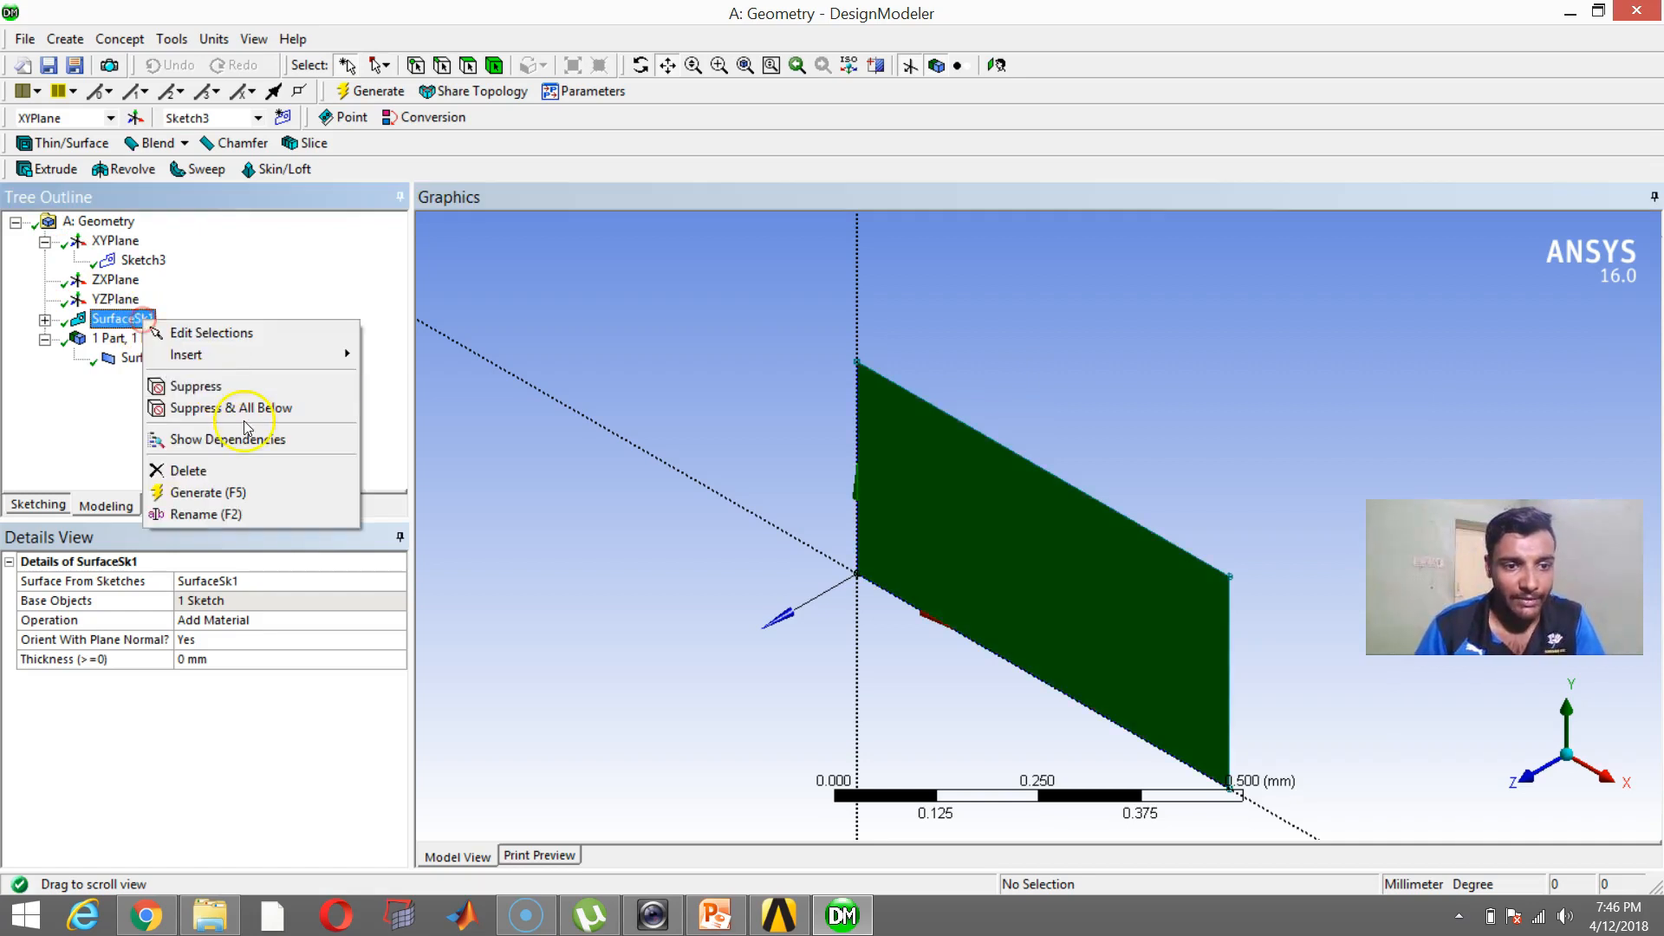
pyautogui.click(252, 477)
pyautogui.click(747, 536)
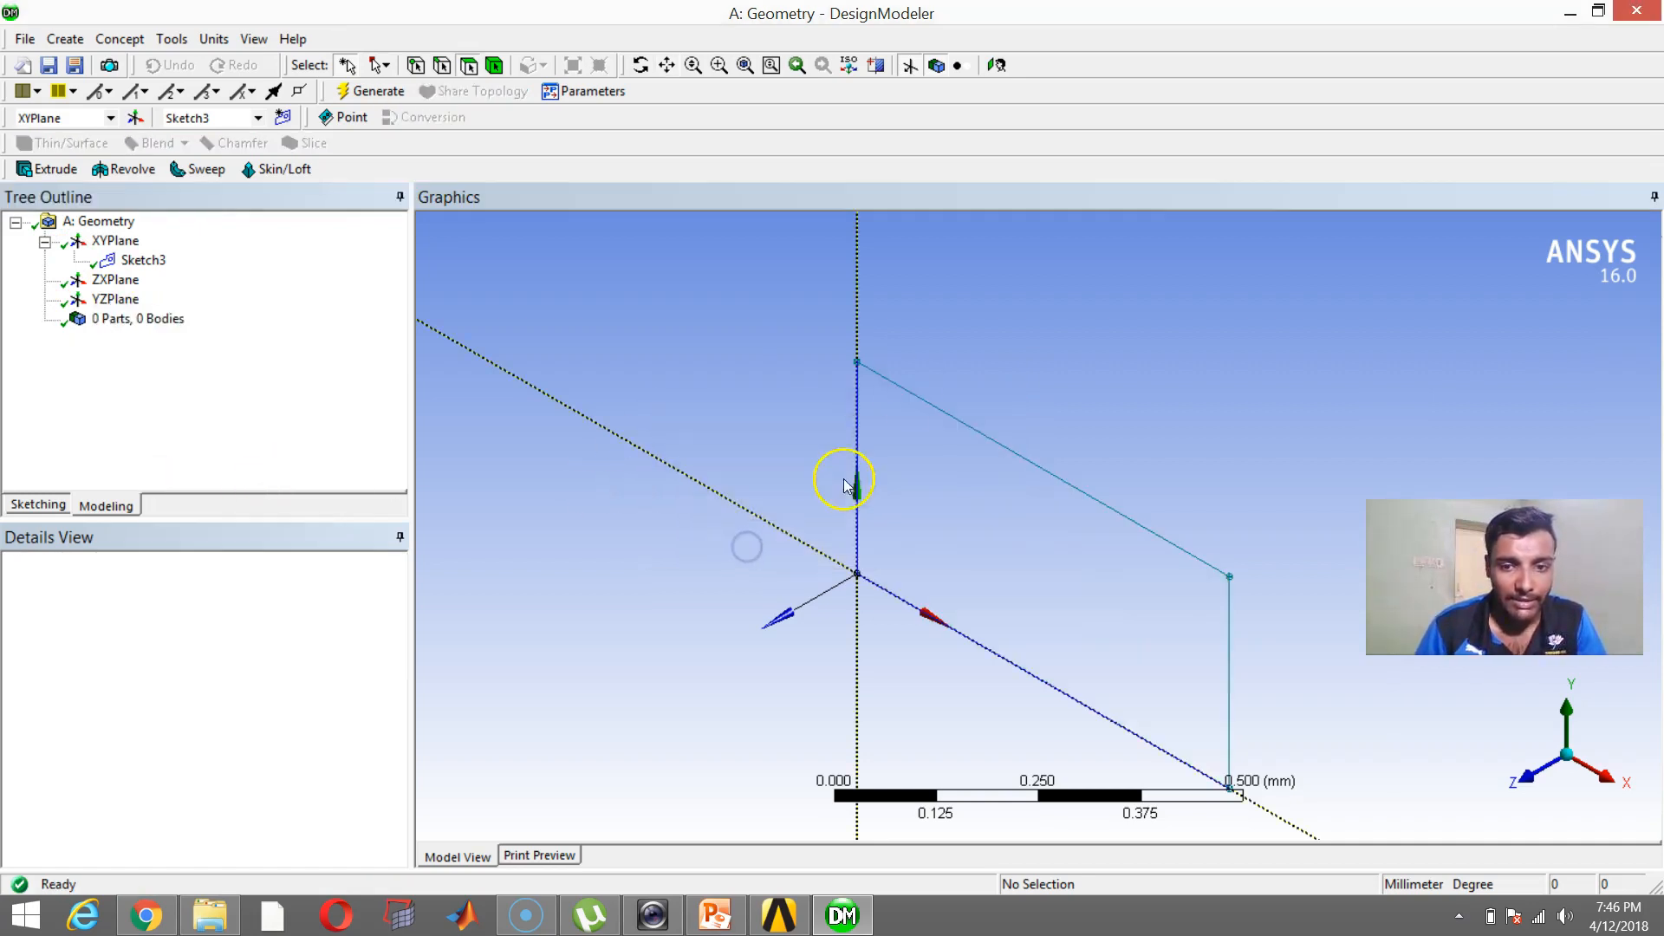
# Extrude the rectangle sketch to a depth of 5 mm and generate the solid
pyautogui.click(666, 66)
pyautogui.moveTo(914, 340); pyautogui.dragTo(881, 301)
pyautogui.scroll(-2, 875, 302)
pyautogui.click(50, 169)
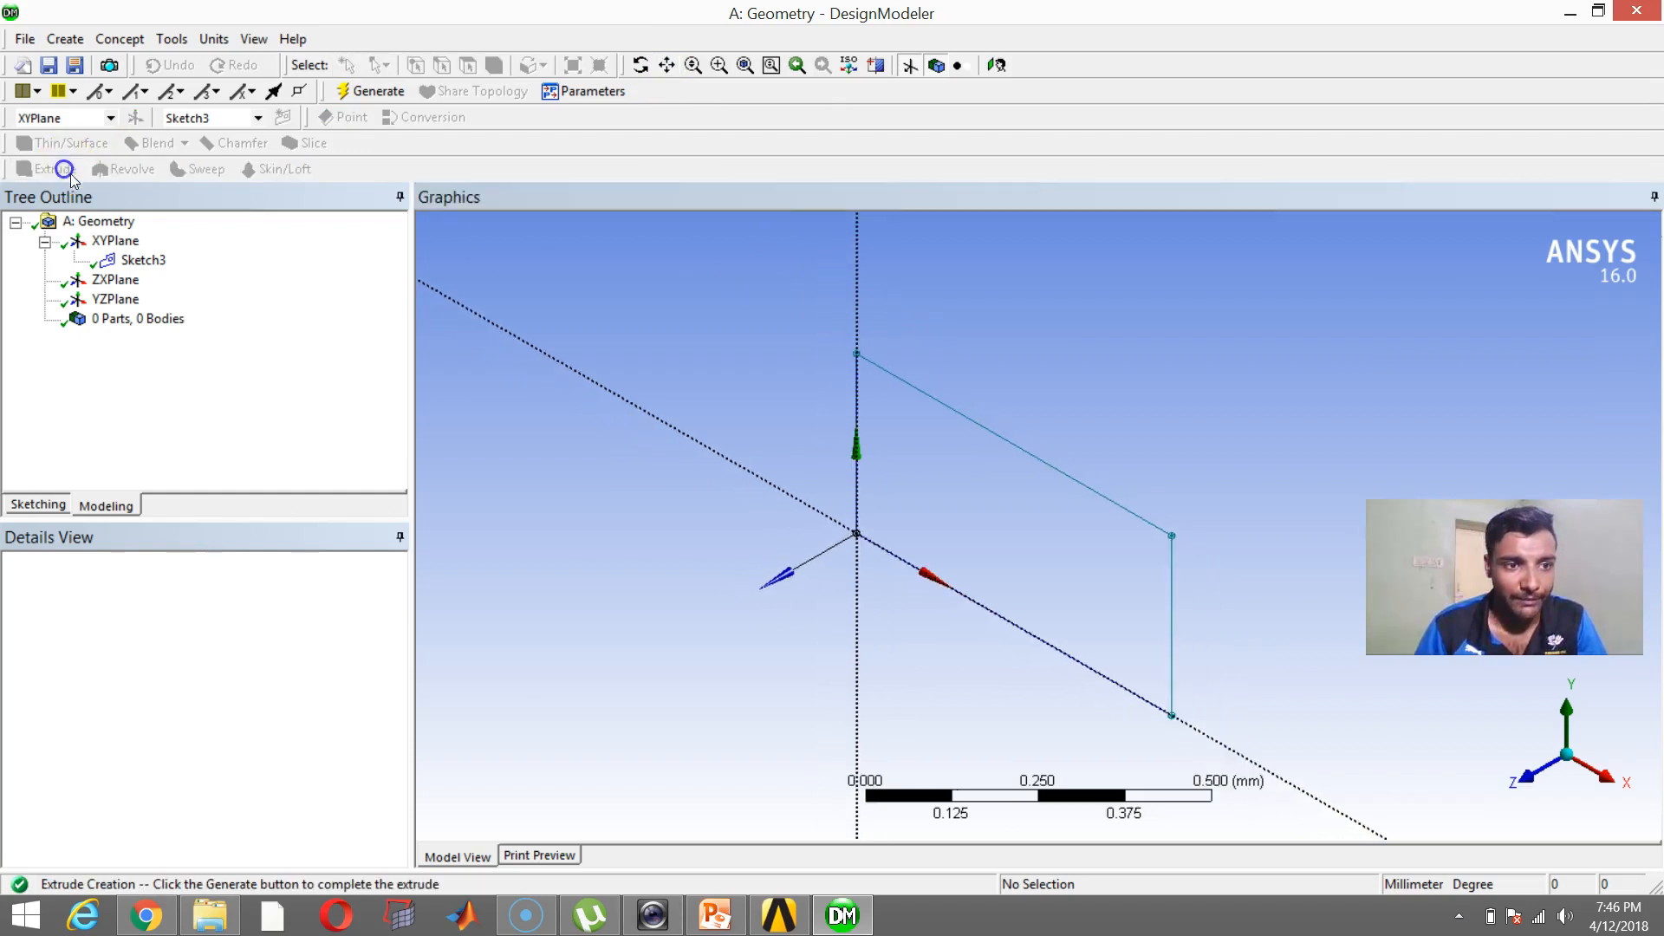
pyautogui.scroll(-2, 1110, 381)
pyautogui.scroll(-1, 995, 465)
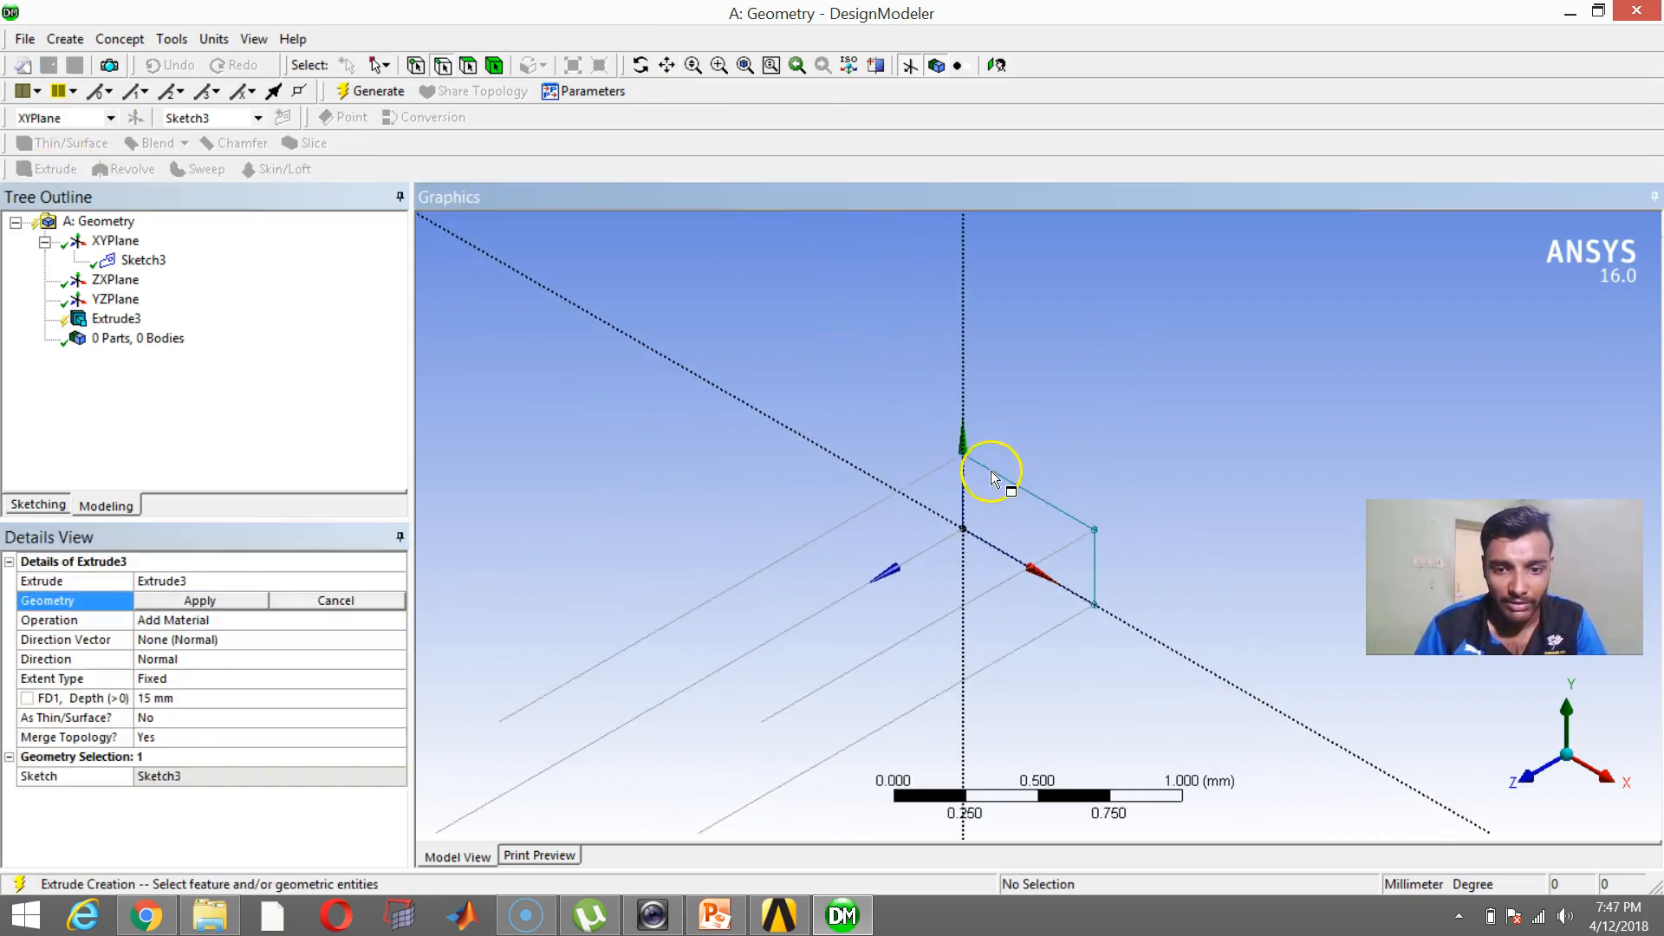
pyautogui.click(196, 698)
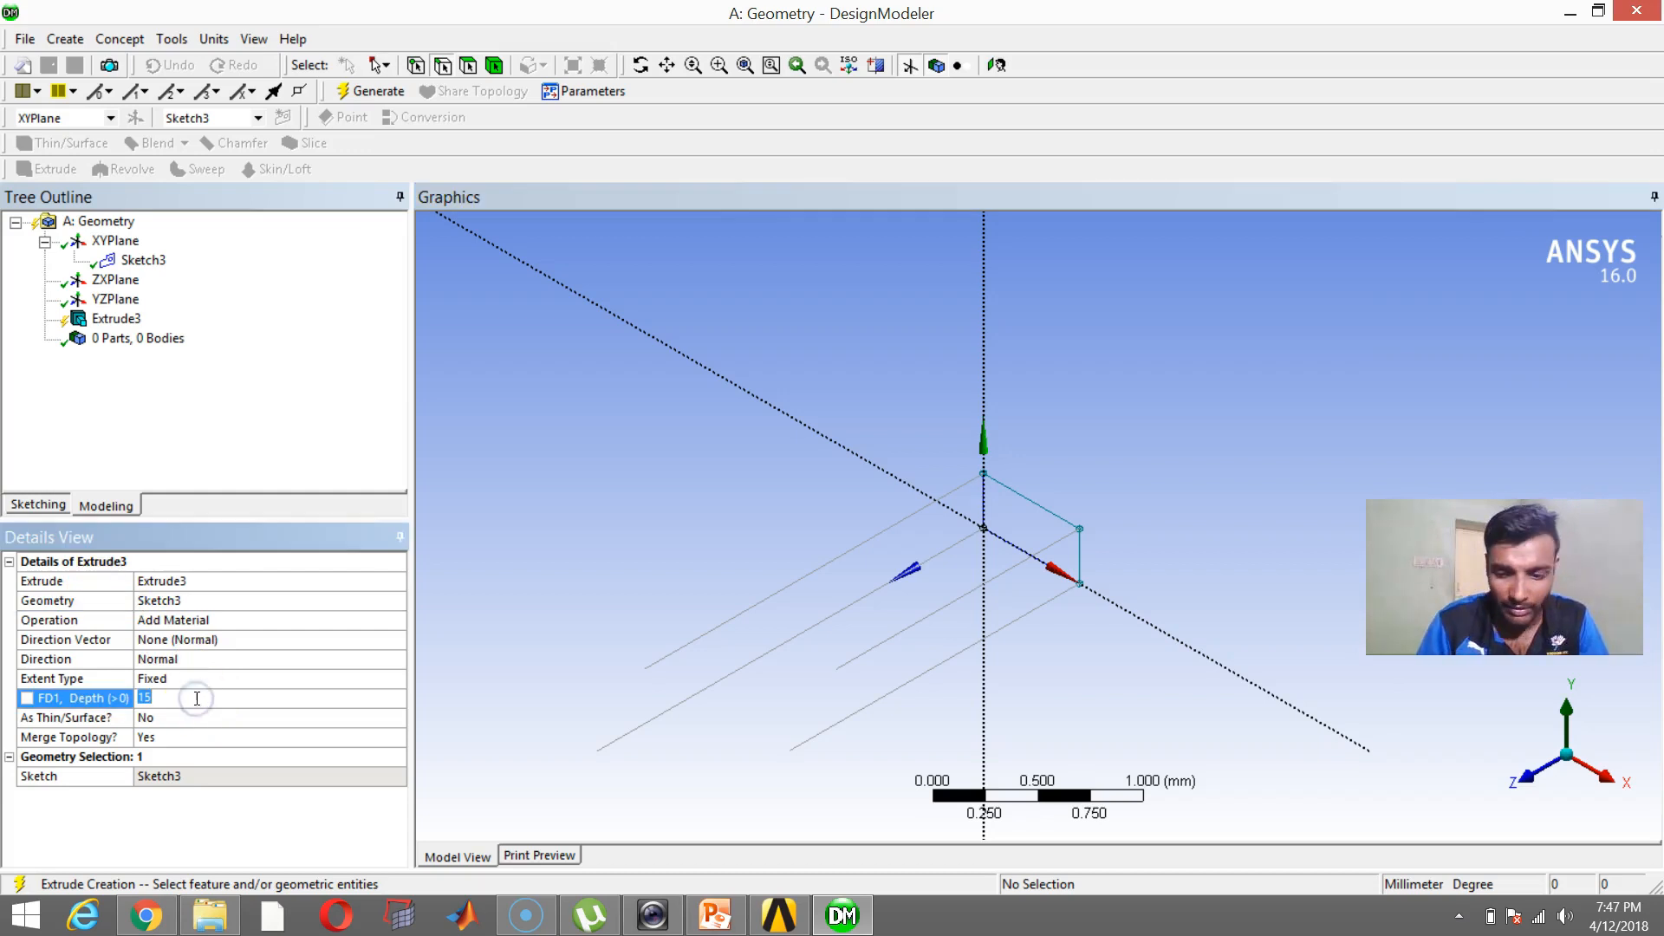
pyautogui.press('Return')
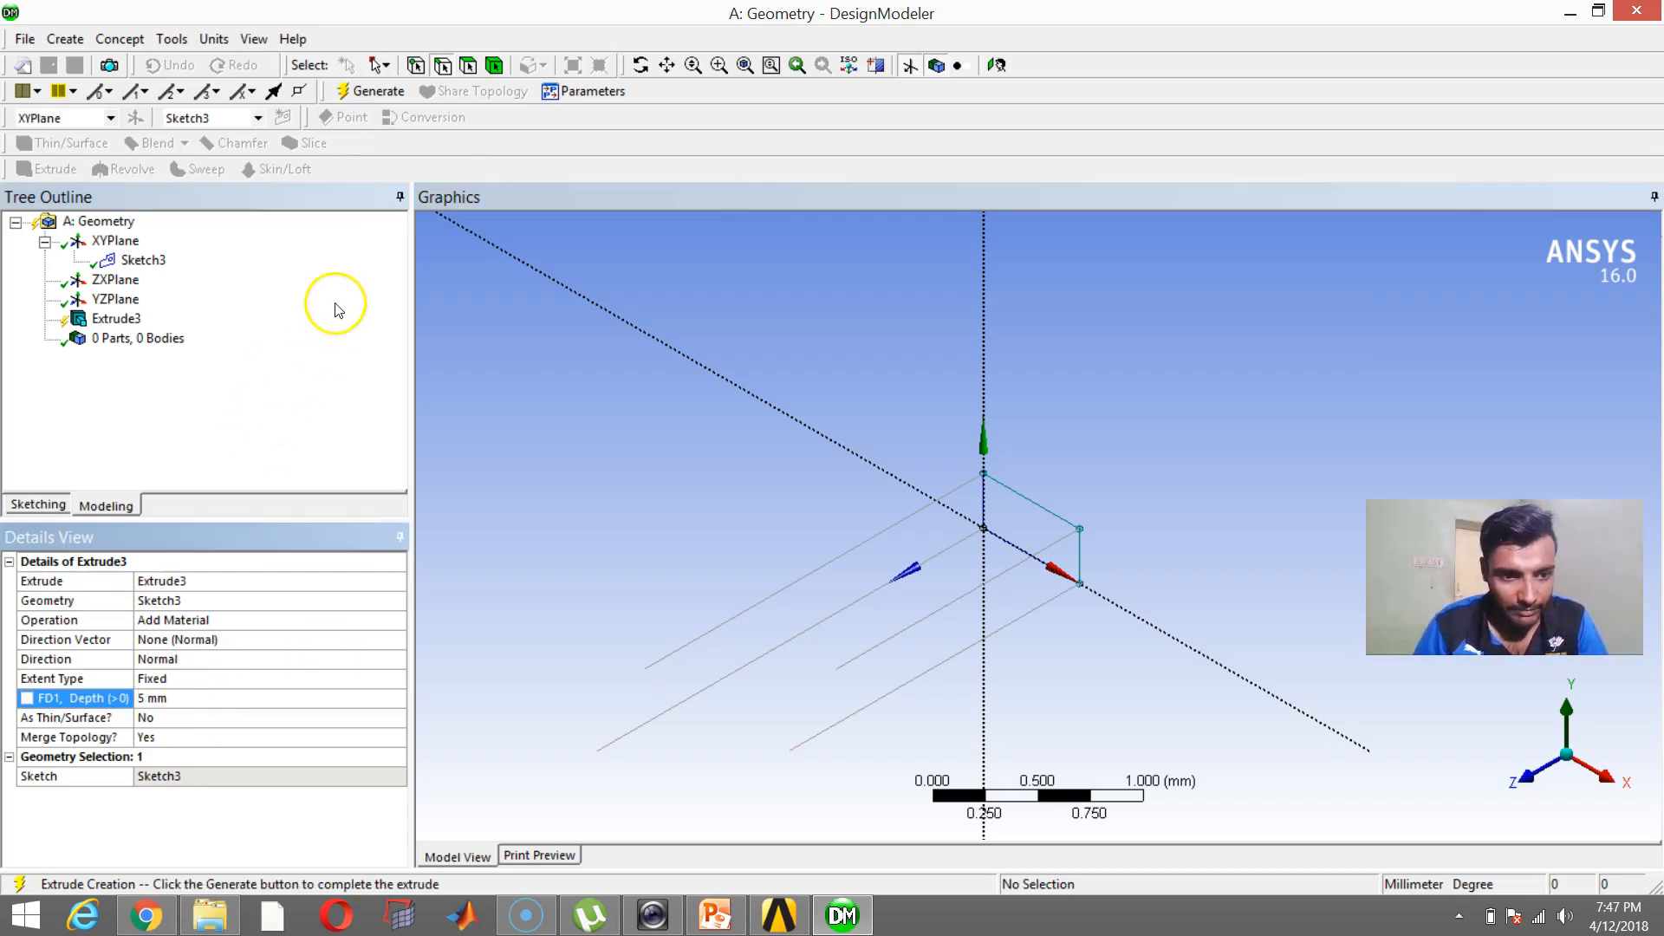
pyautogui.click(371, 91)
# Set the extrusion depth to 1 mm and regenerate the solid
pyautogui.scroll(5, 1027, 576)
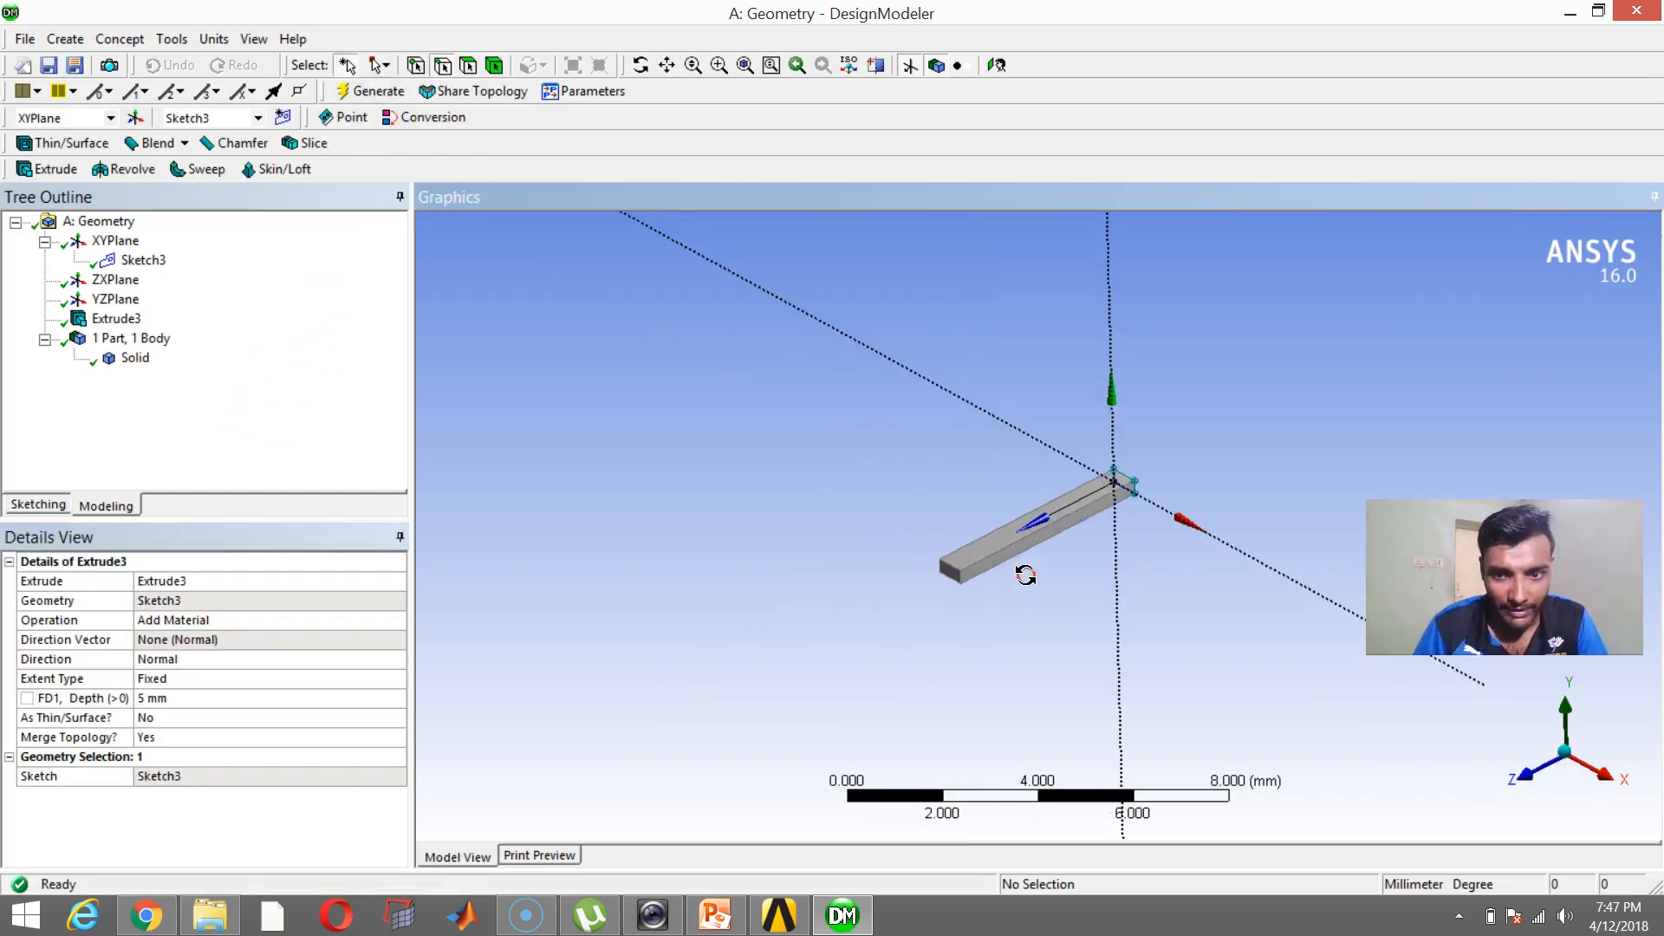
pyautogui.moveTo(1033, 491); pyautogui.dragTo(1044, 408, button='middle')
pyautogui.scroll(2, 1032, 631)
pyautogui.scroll(-1, 1026, 618)
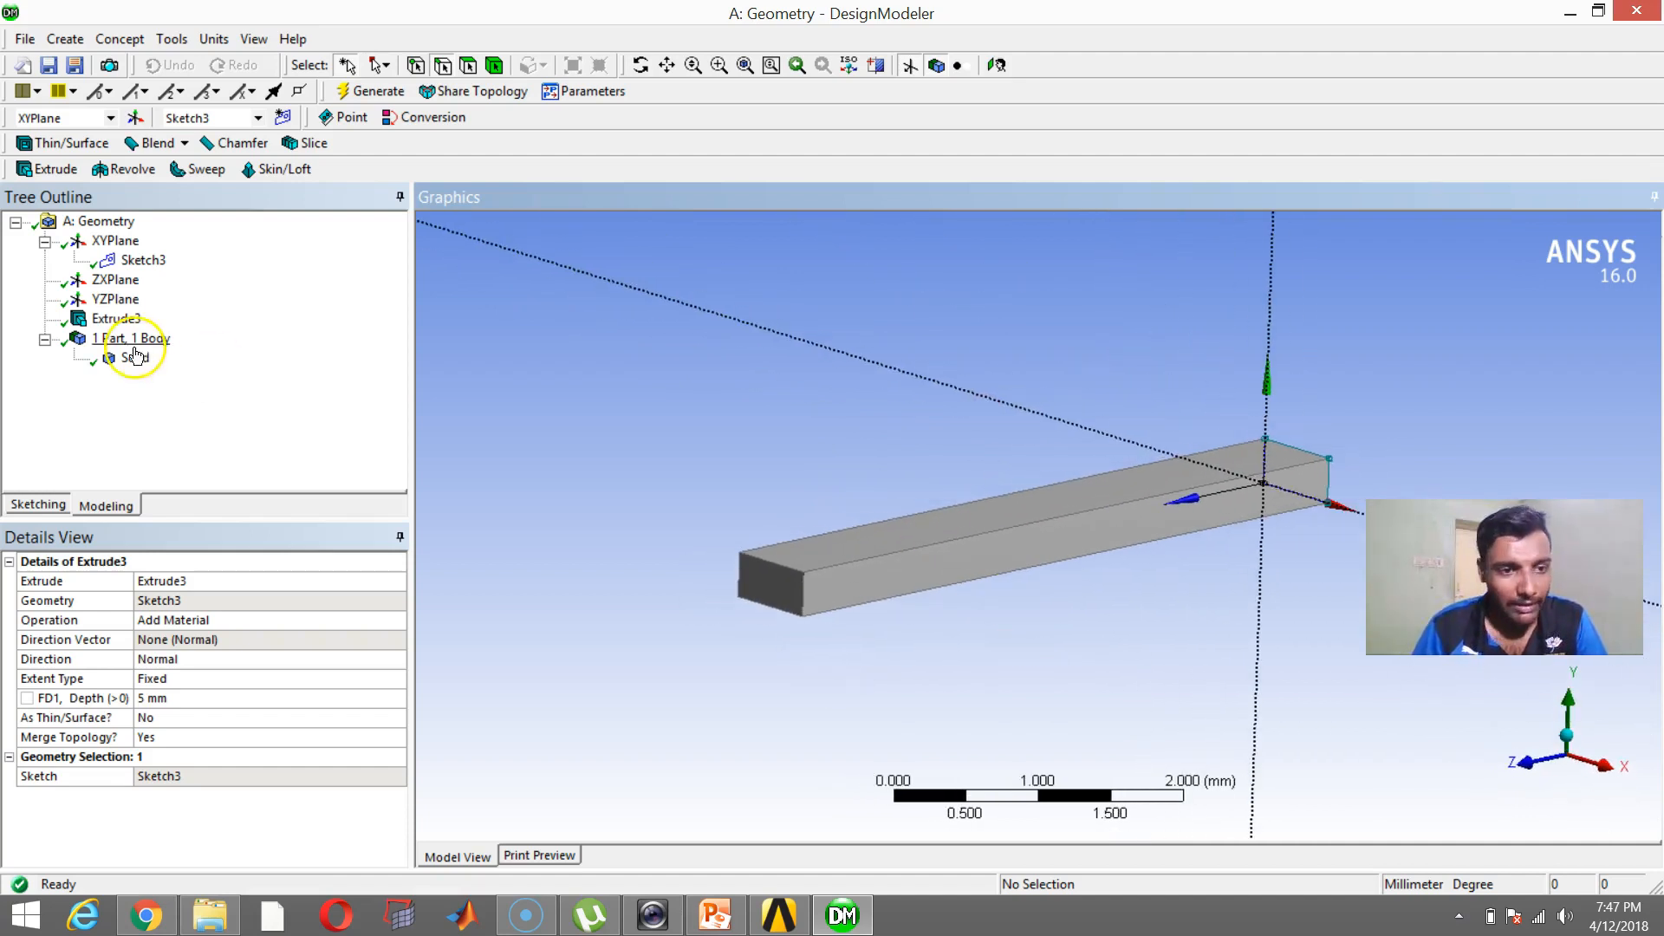
pyautogui.click(183, 699)
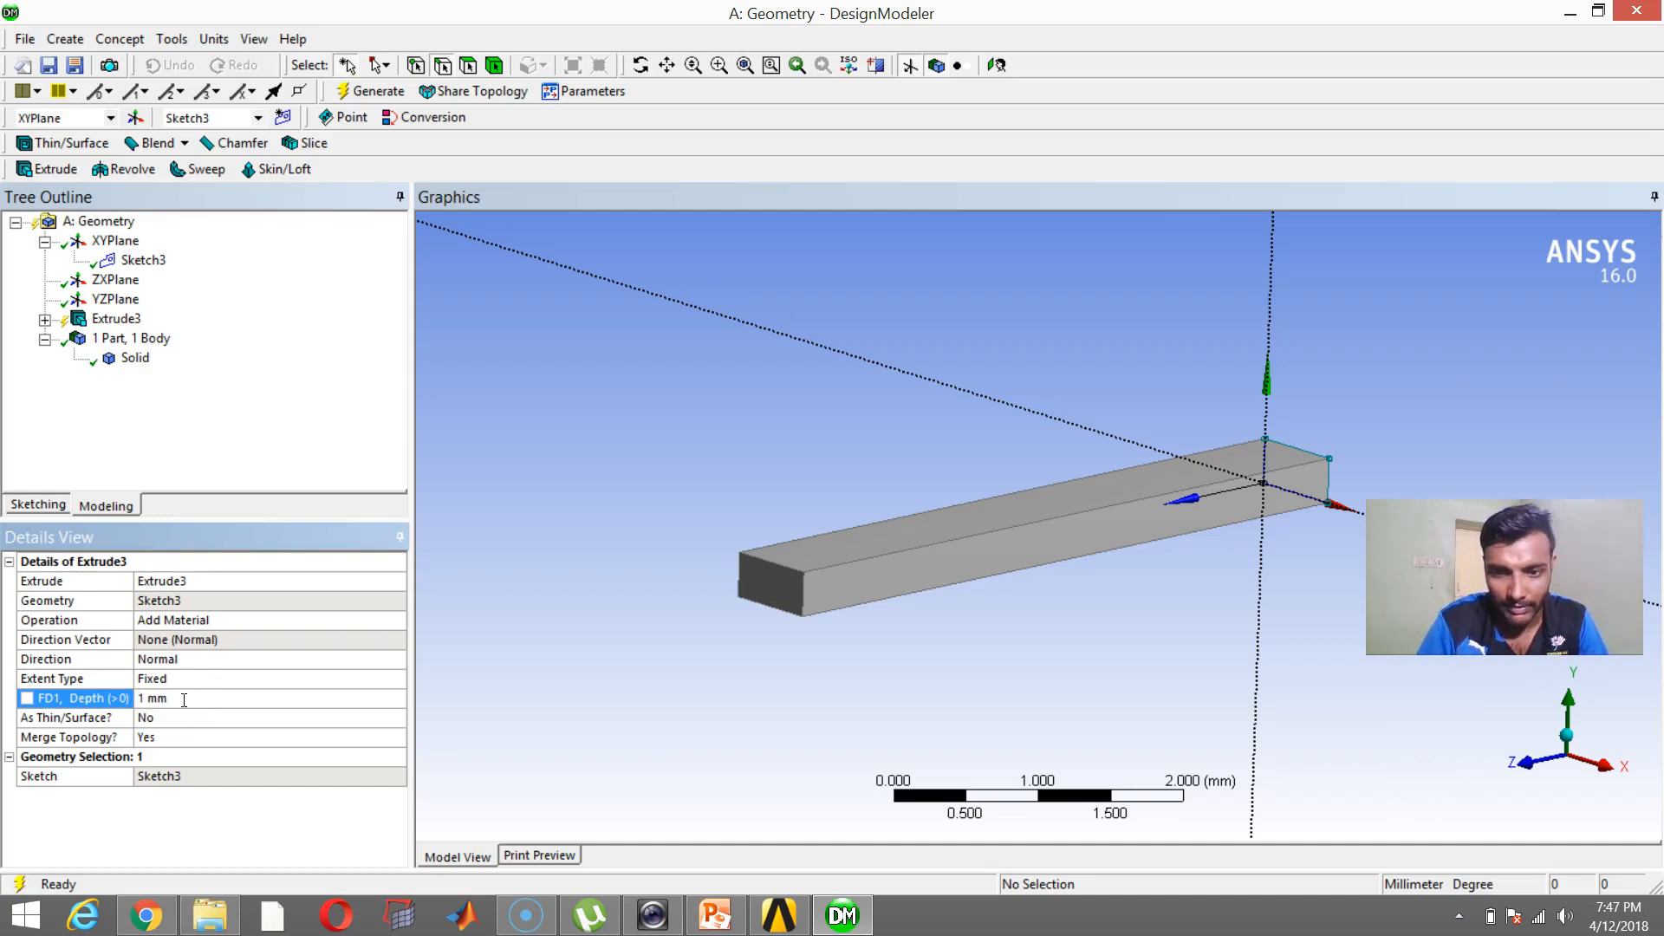
pyautogui.click(347, 105)
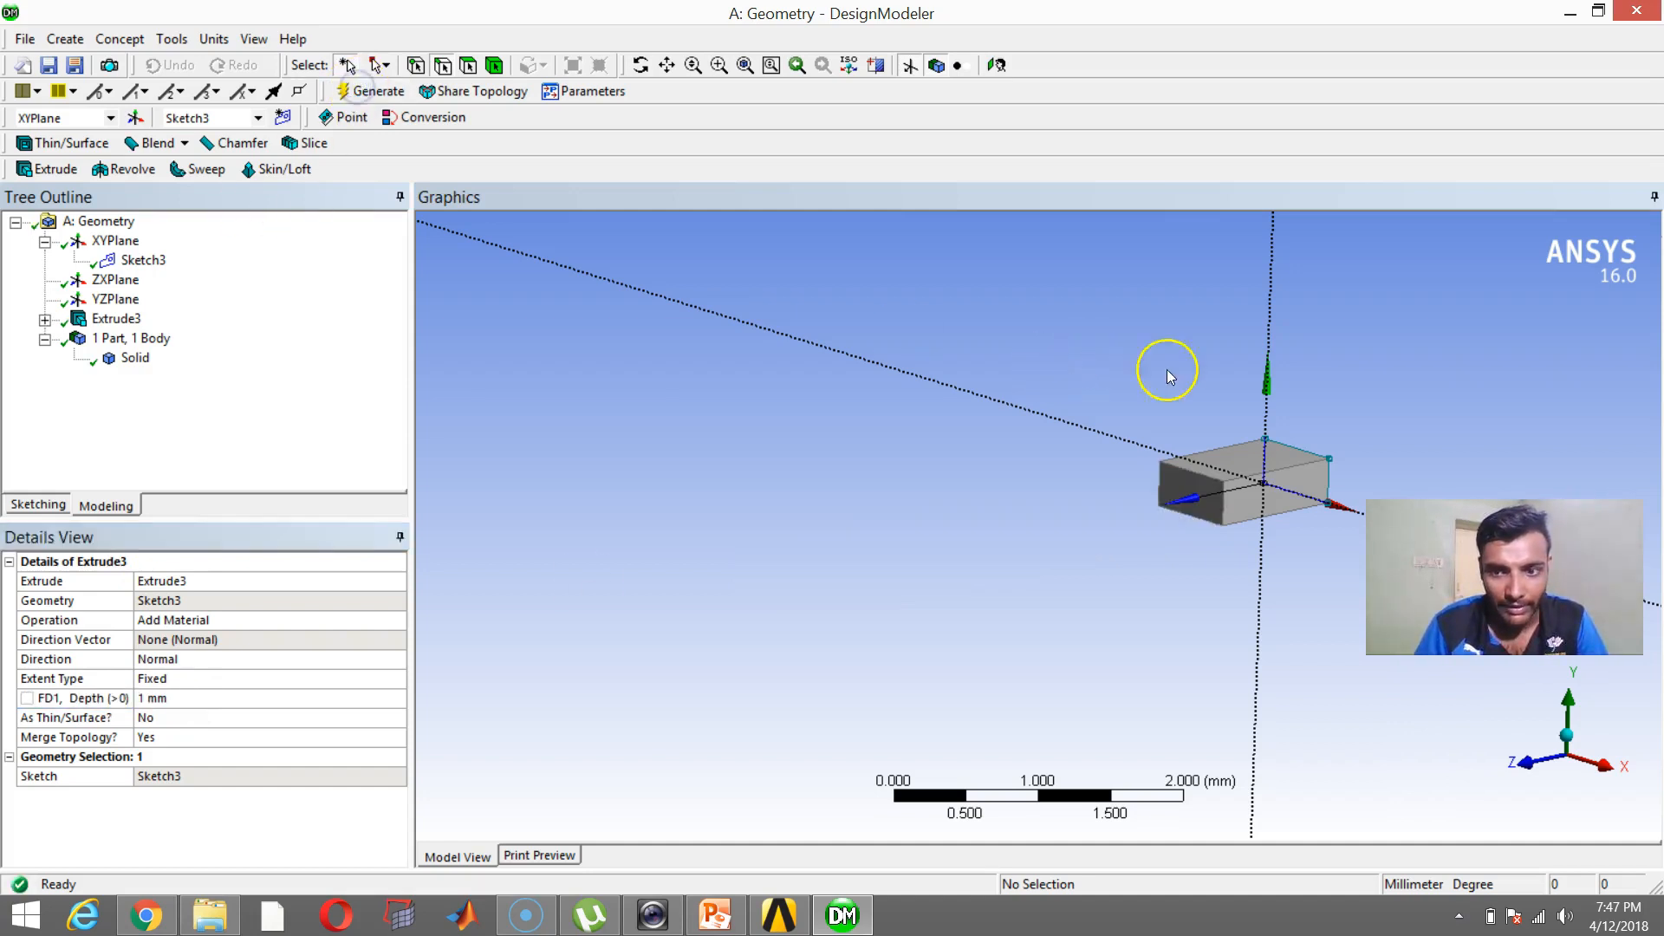
# Create a surface body from the block's top face with the Surfaces From Faces operation and generate it
pyautogui.click(666, 65)
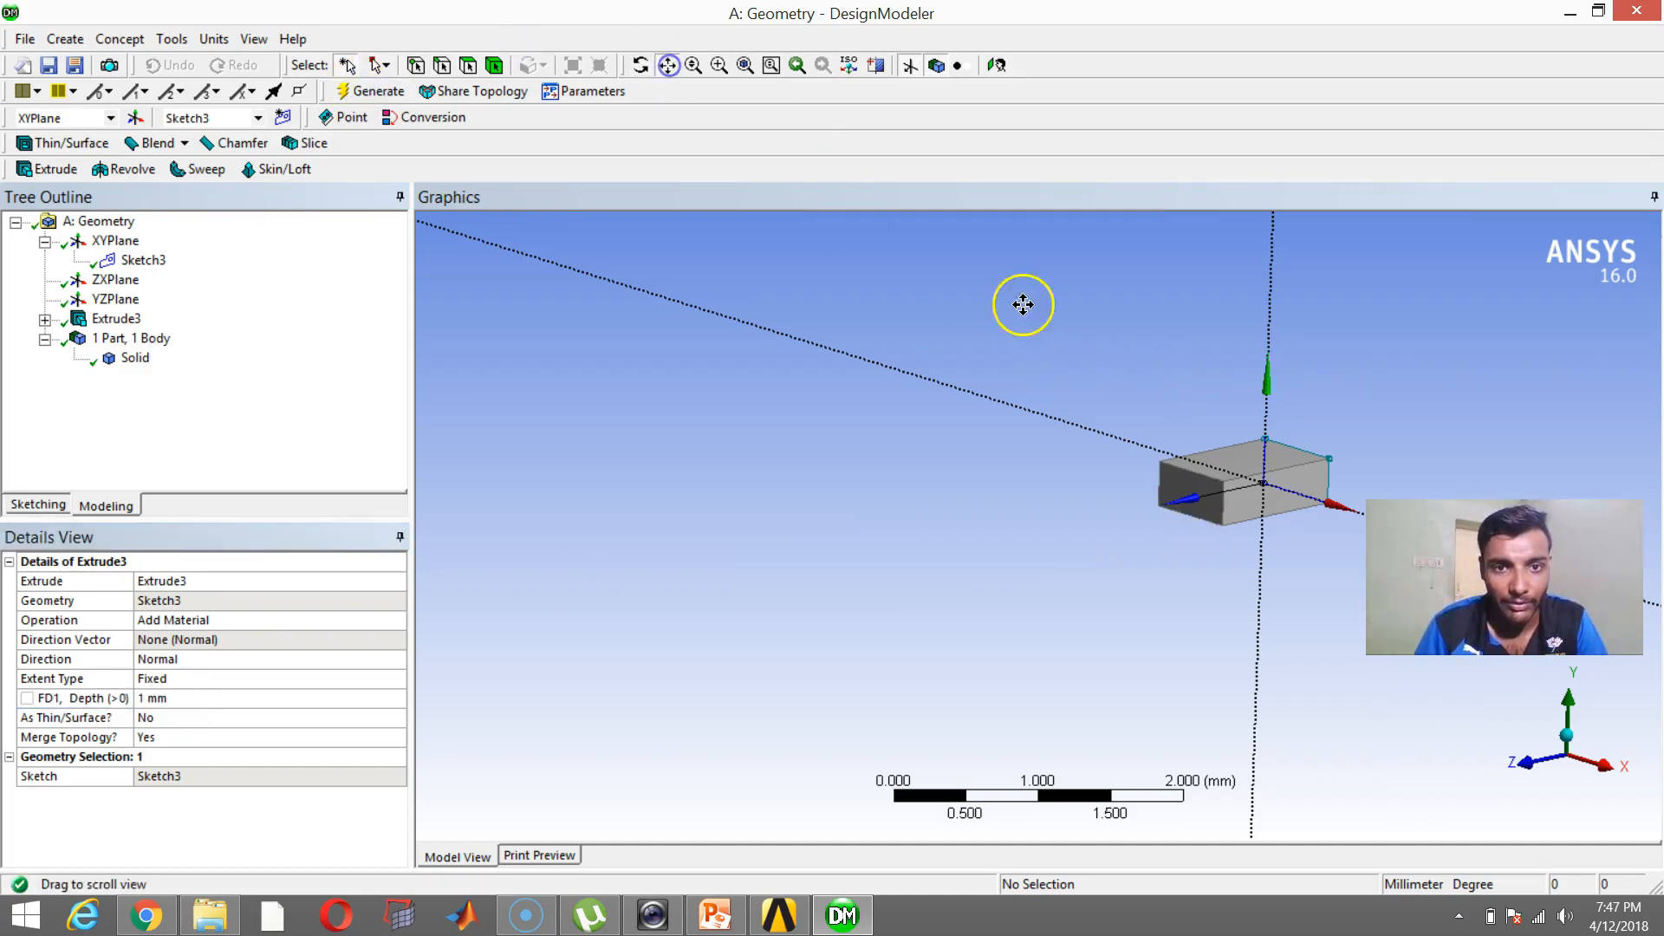
pyautogui.moveTo(1025, 301); pyautogui.dragTo(835, 338)
pyautogui.scroll(2, 1062, 484)
pyautogui.scroll(1, 830, 478)
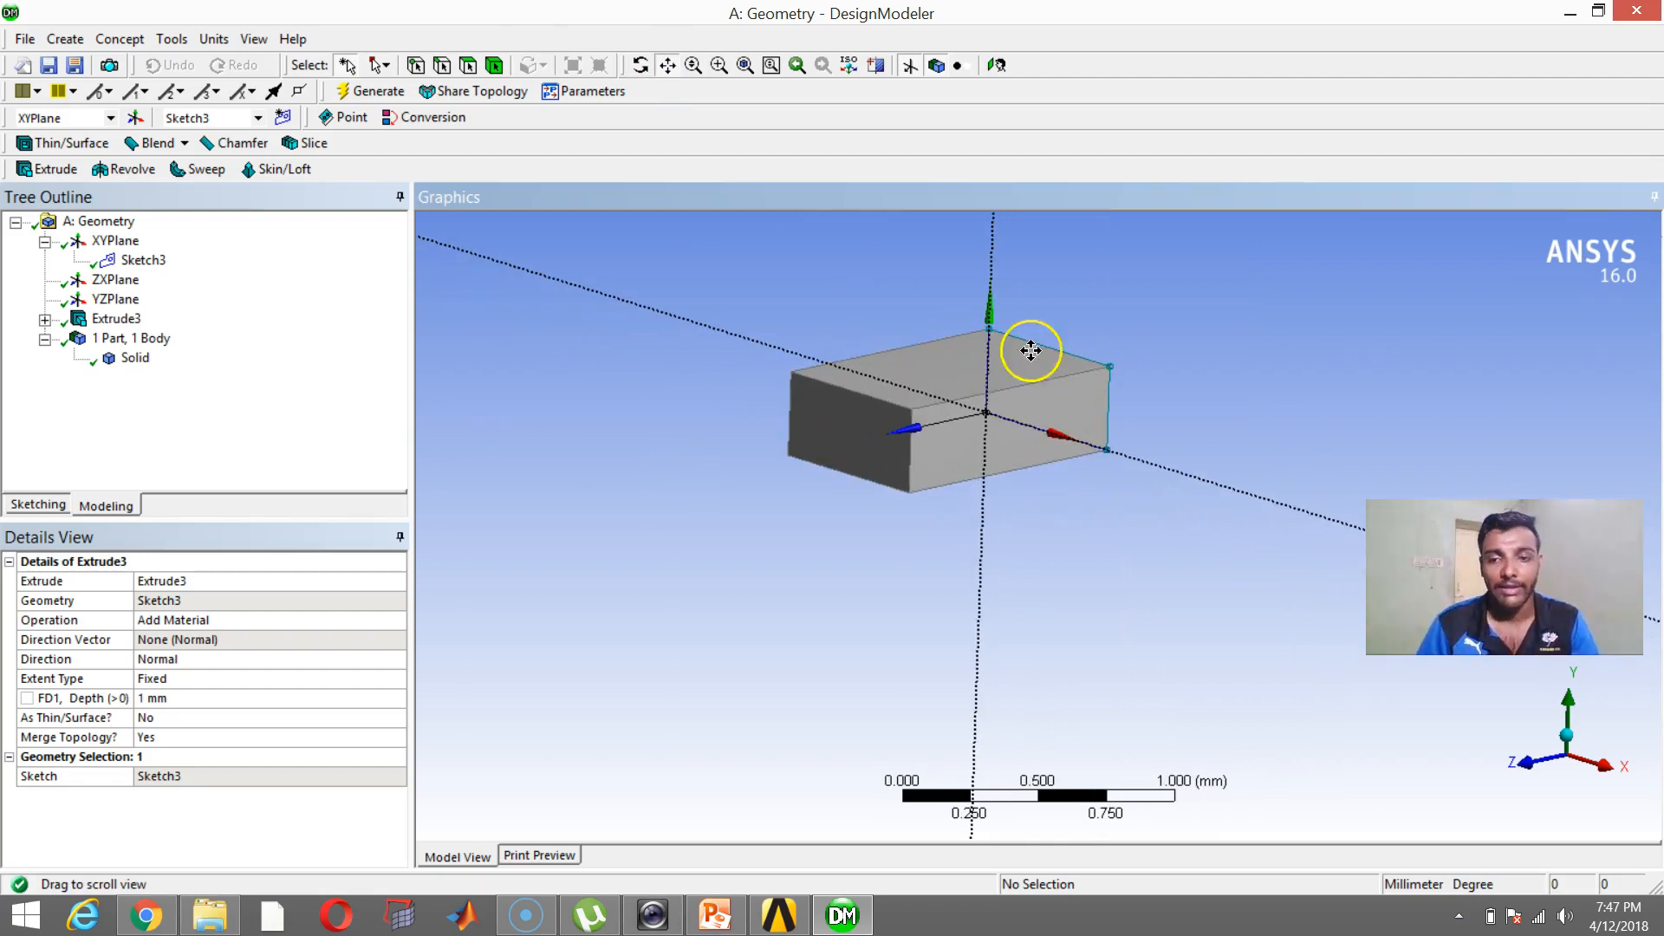
pyautogui.click(1003, 433)
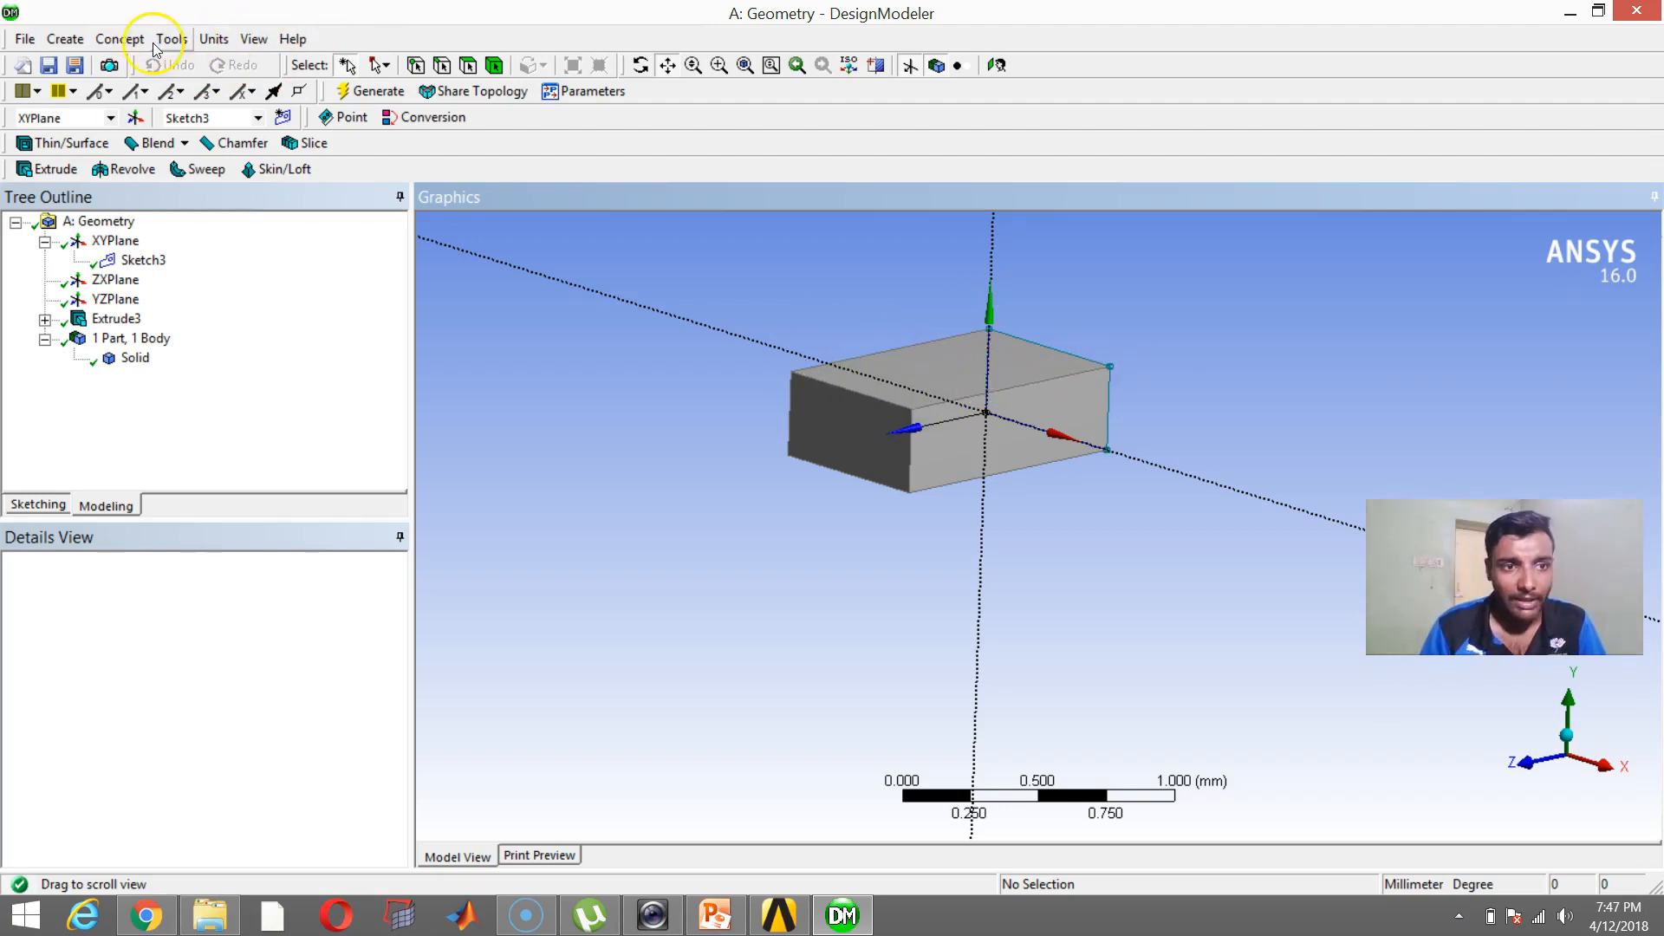
pyautogui.click(120, 39)
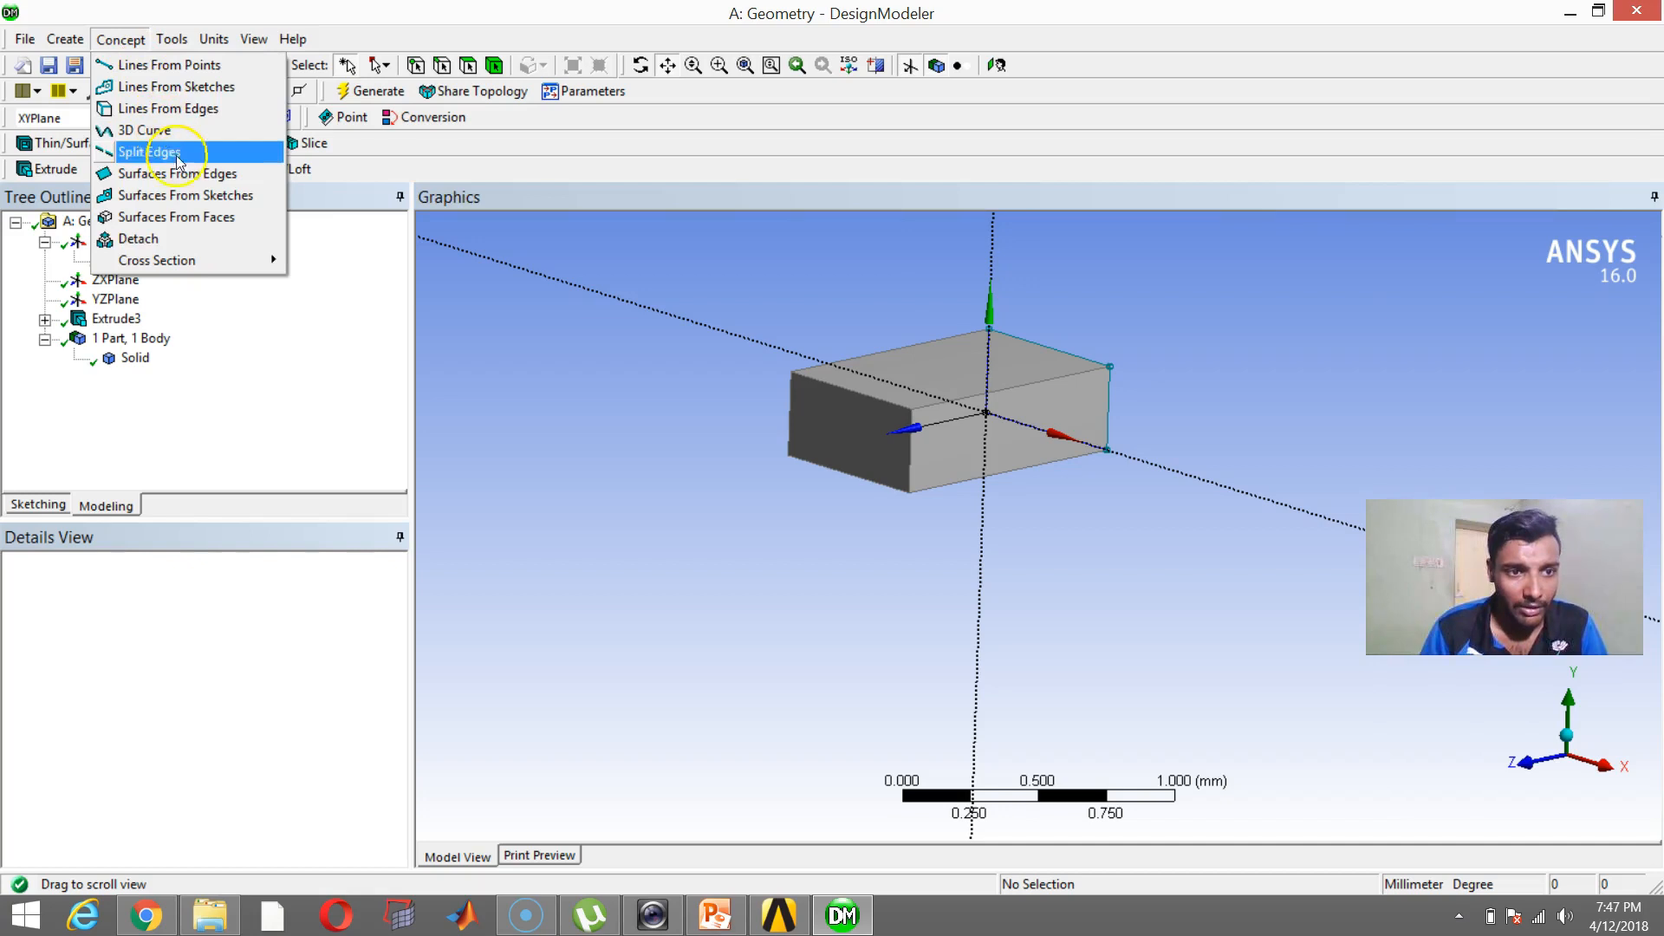
pyautogui.click(212, 216)
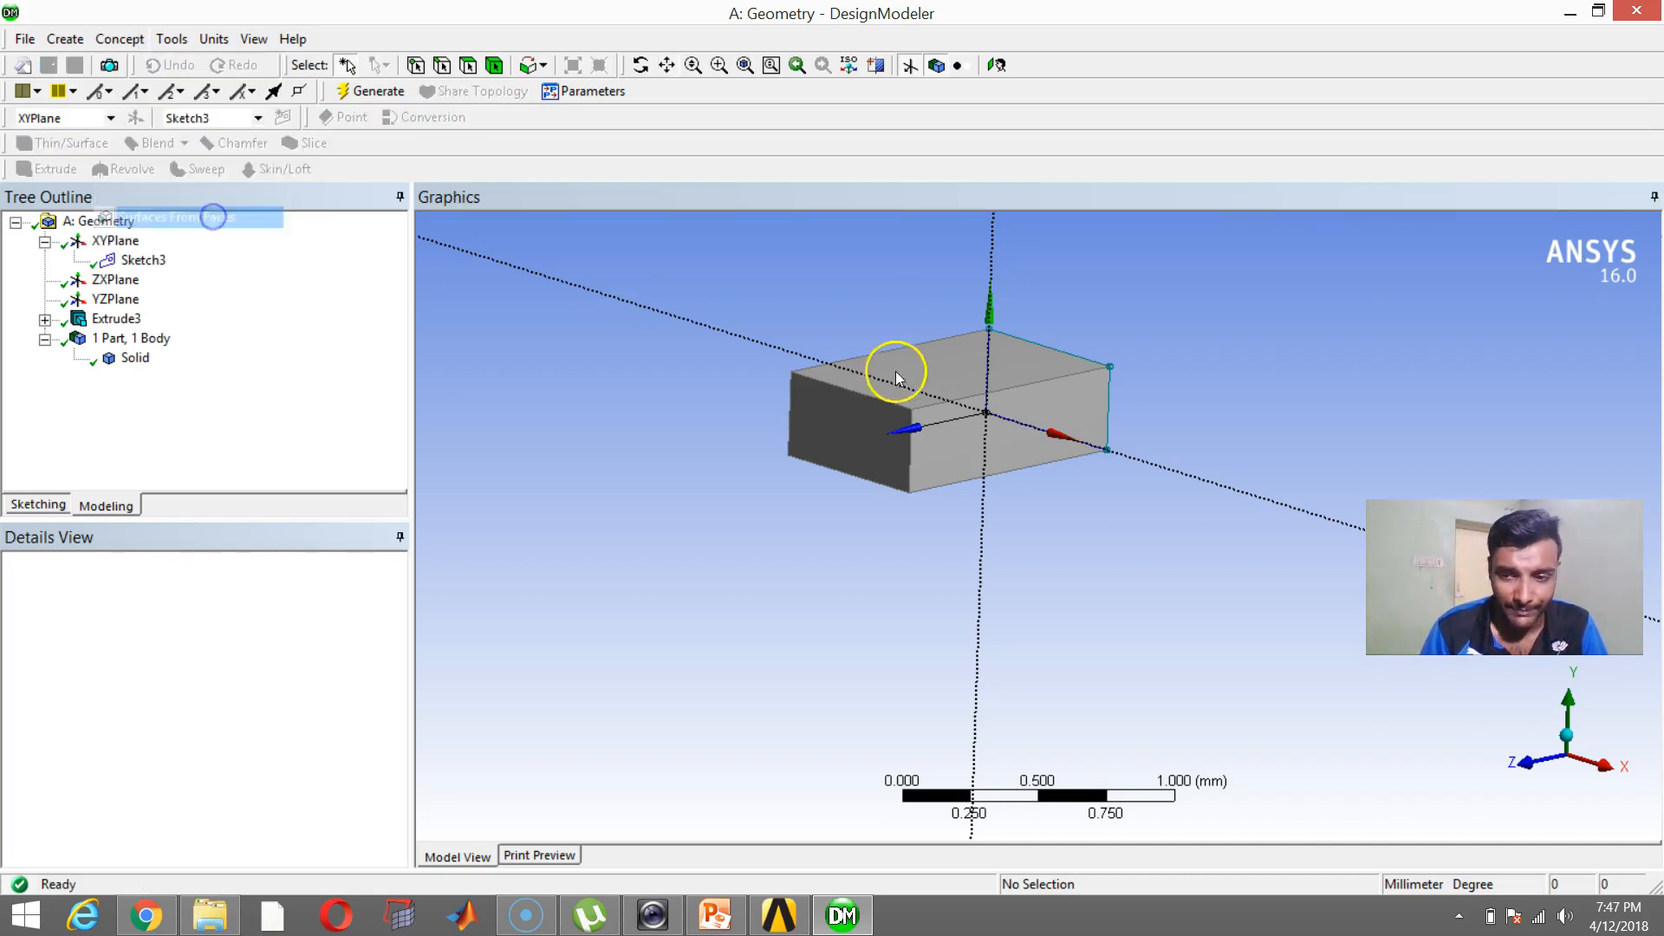
pyautogui.moveTo(933, 366); pyautogui.dragTo(730, 421, button='middle')
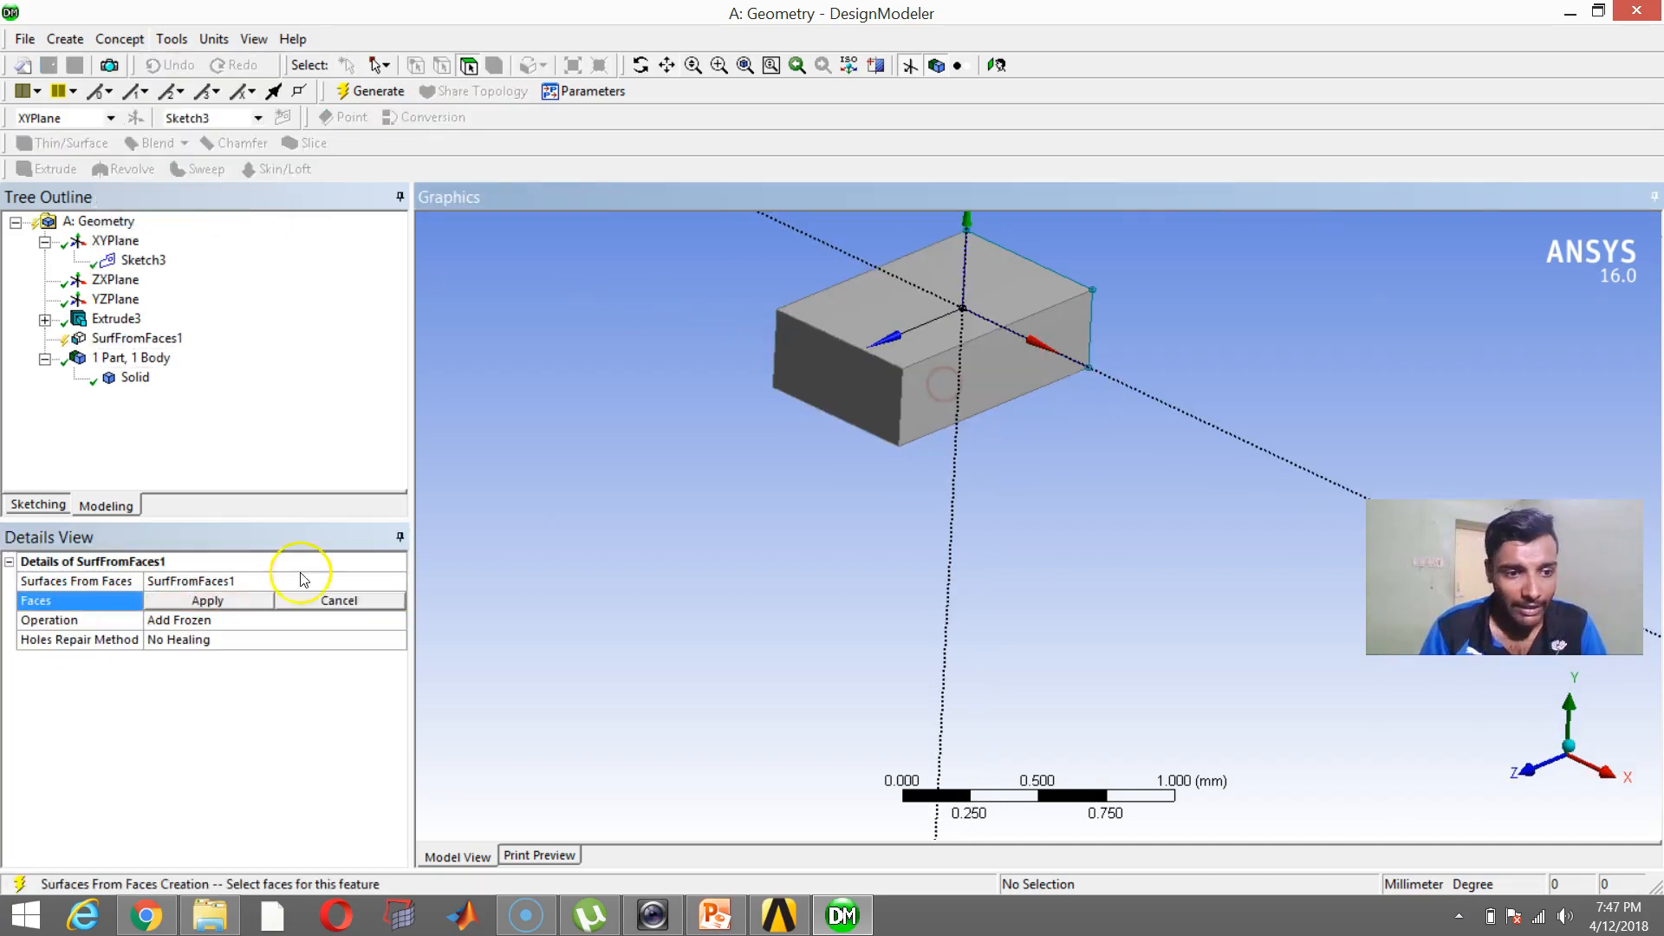
pyautogui.click(861, 314)
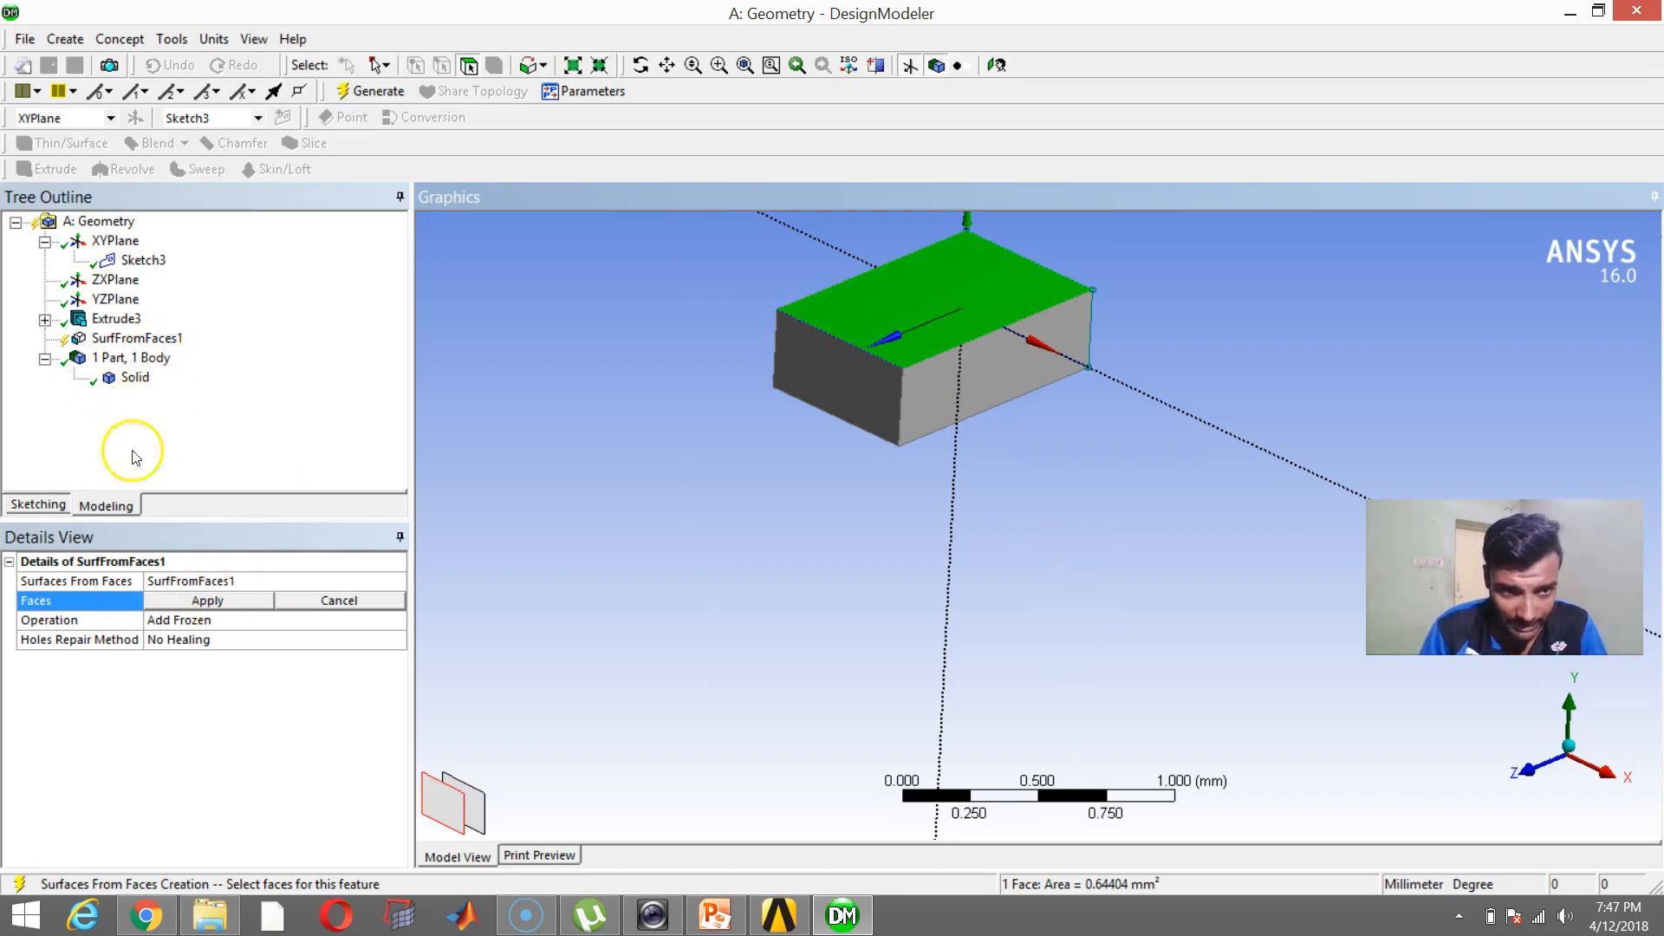
pyautogui.click(206, 600)
pyautogui.click(371, 91)
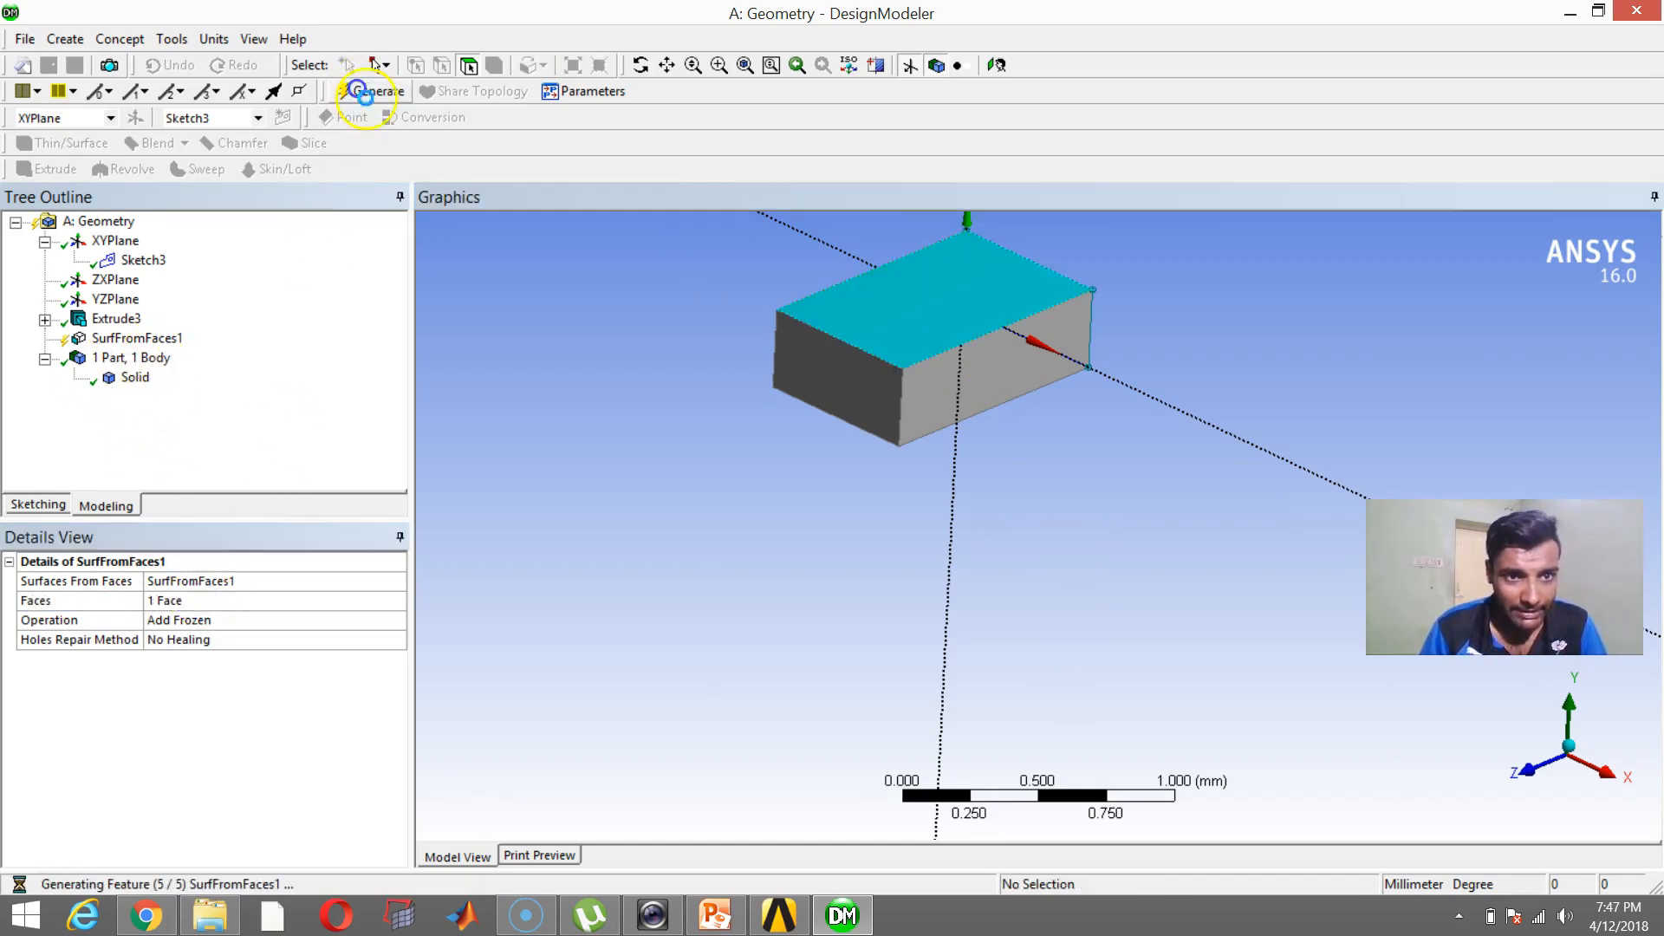
# Hide the solid body, leaving the surface body displayed
pyautogui.click(134, 385)
pyautogui.click(135, 400)
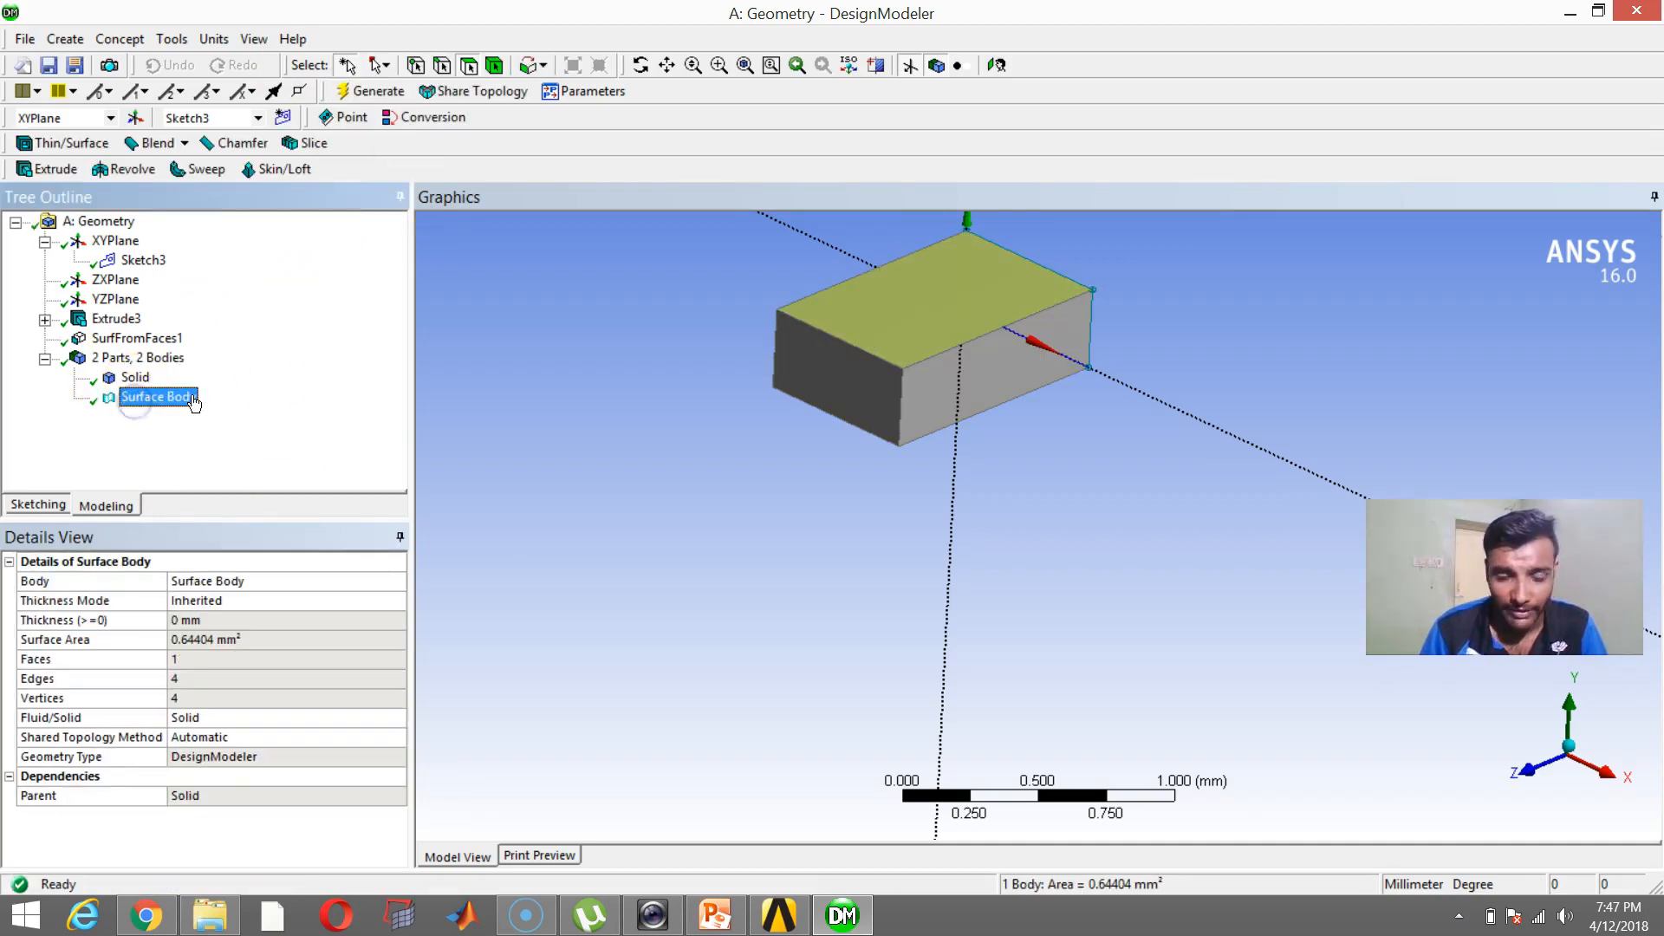
pyautogui.click(134, 379)
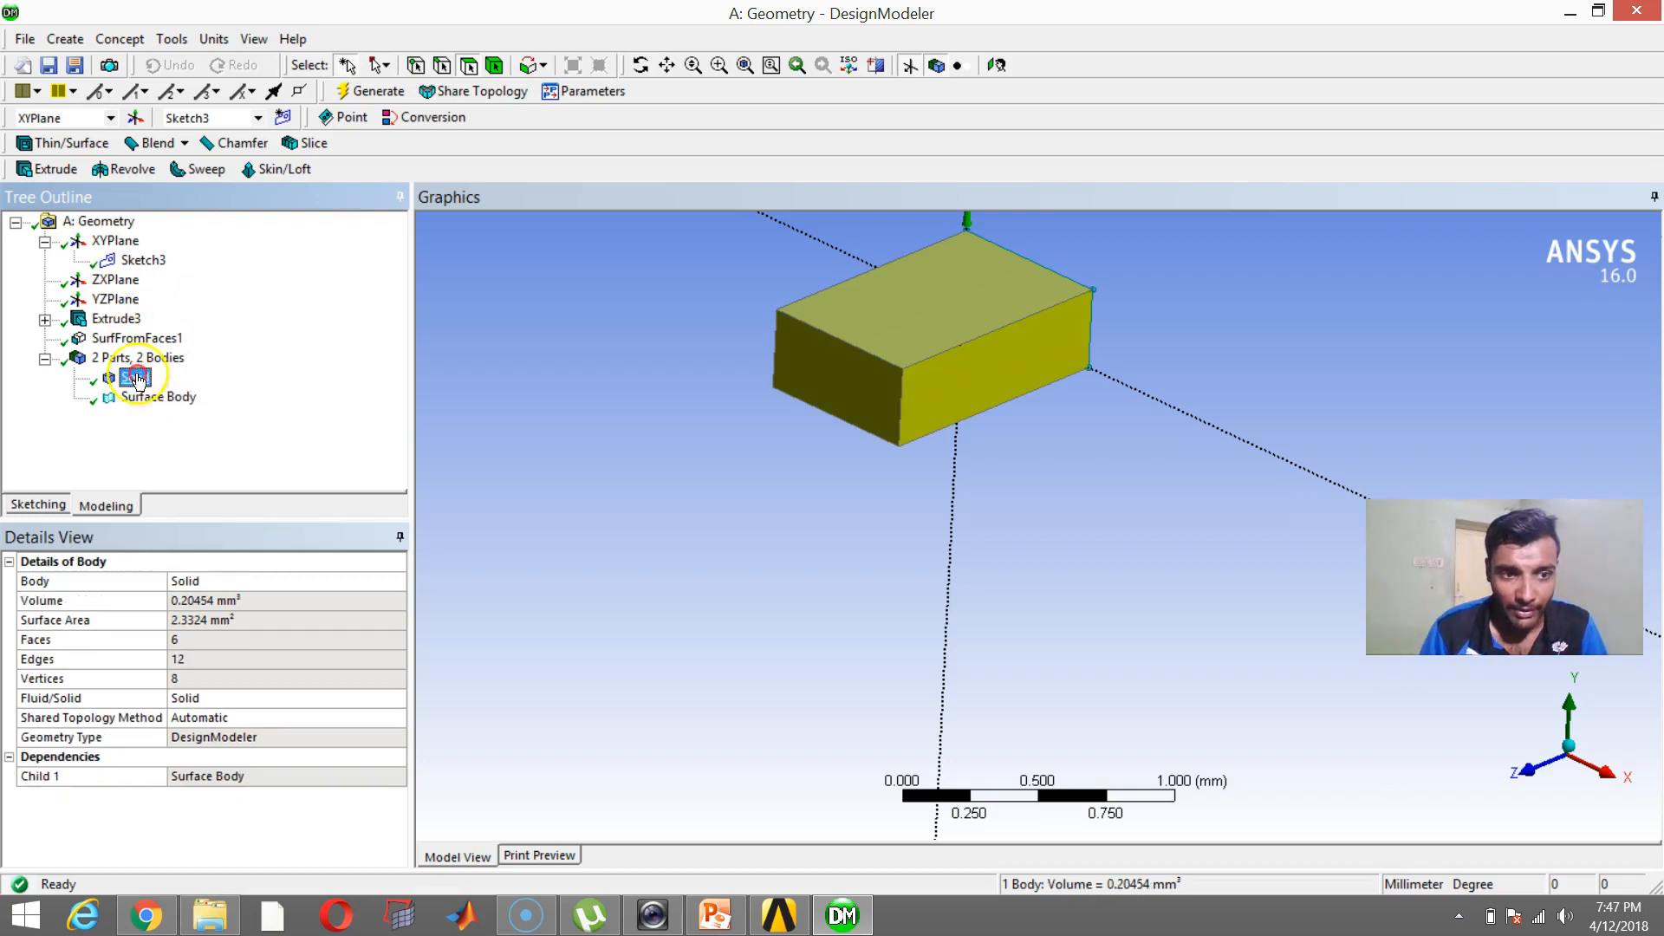
pyautogui.rightClick(140, 378)
pyautogui.click(172, 391)
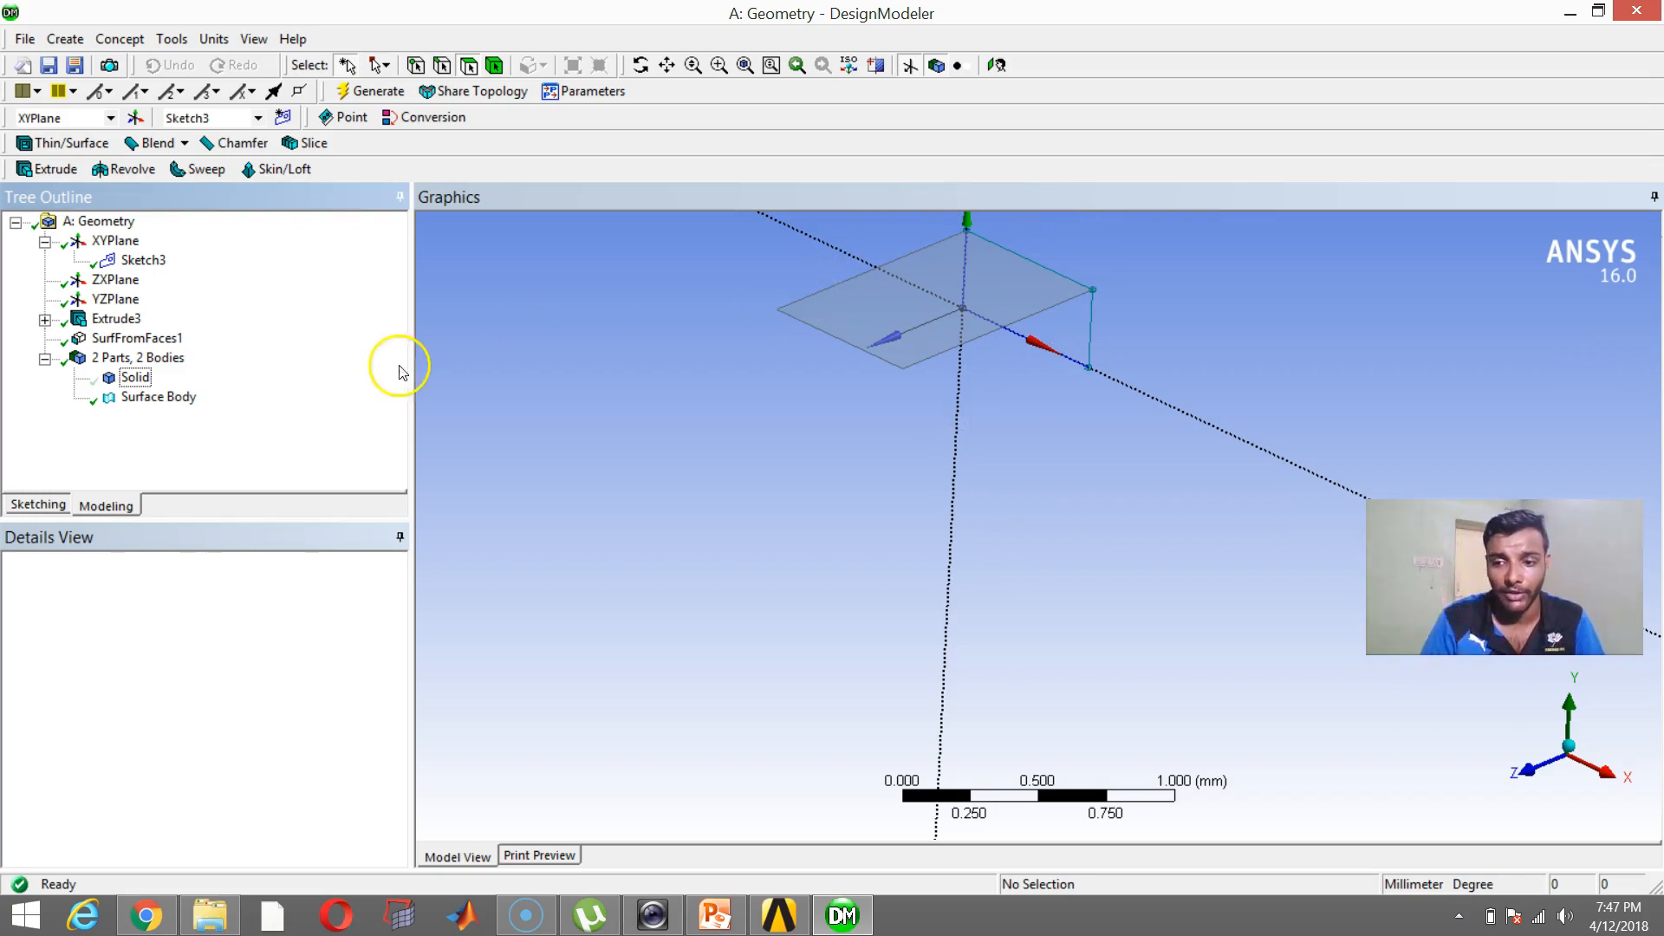
# Delete the surface feature made from the block's top face
pyautogui.rightClick(117, 338)
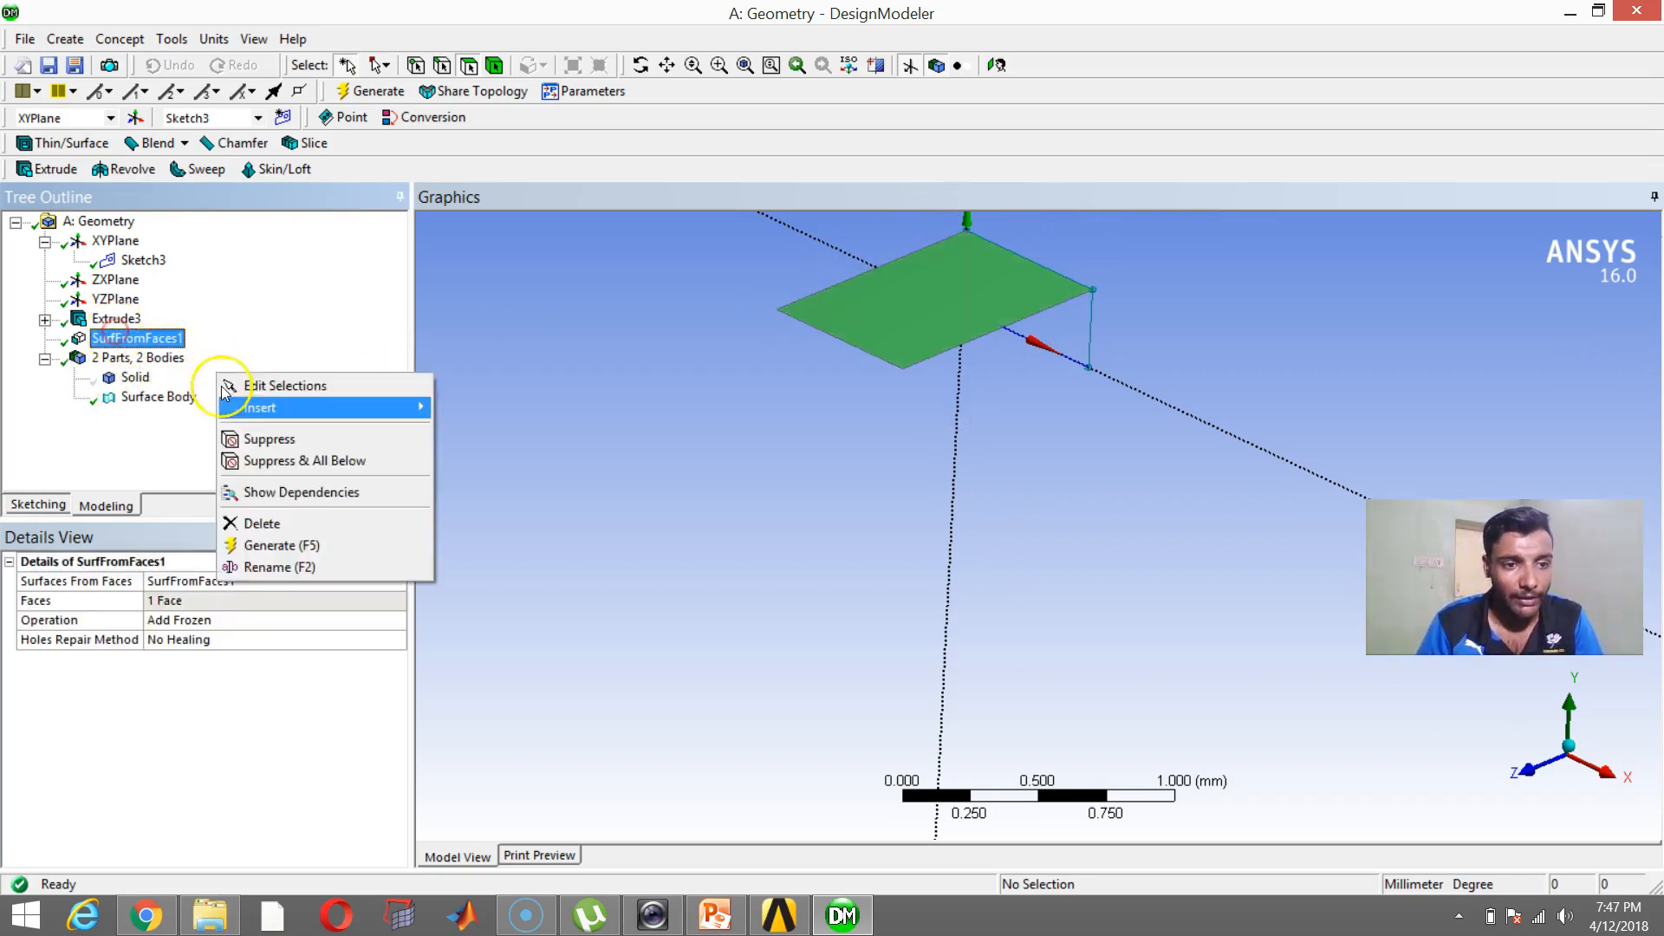
pyautogui.click(247, 522)
pyautogui.click(763, 533)
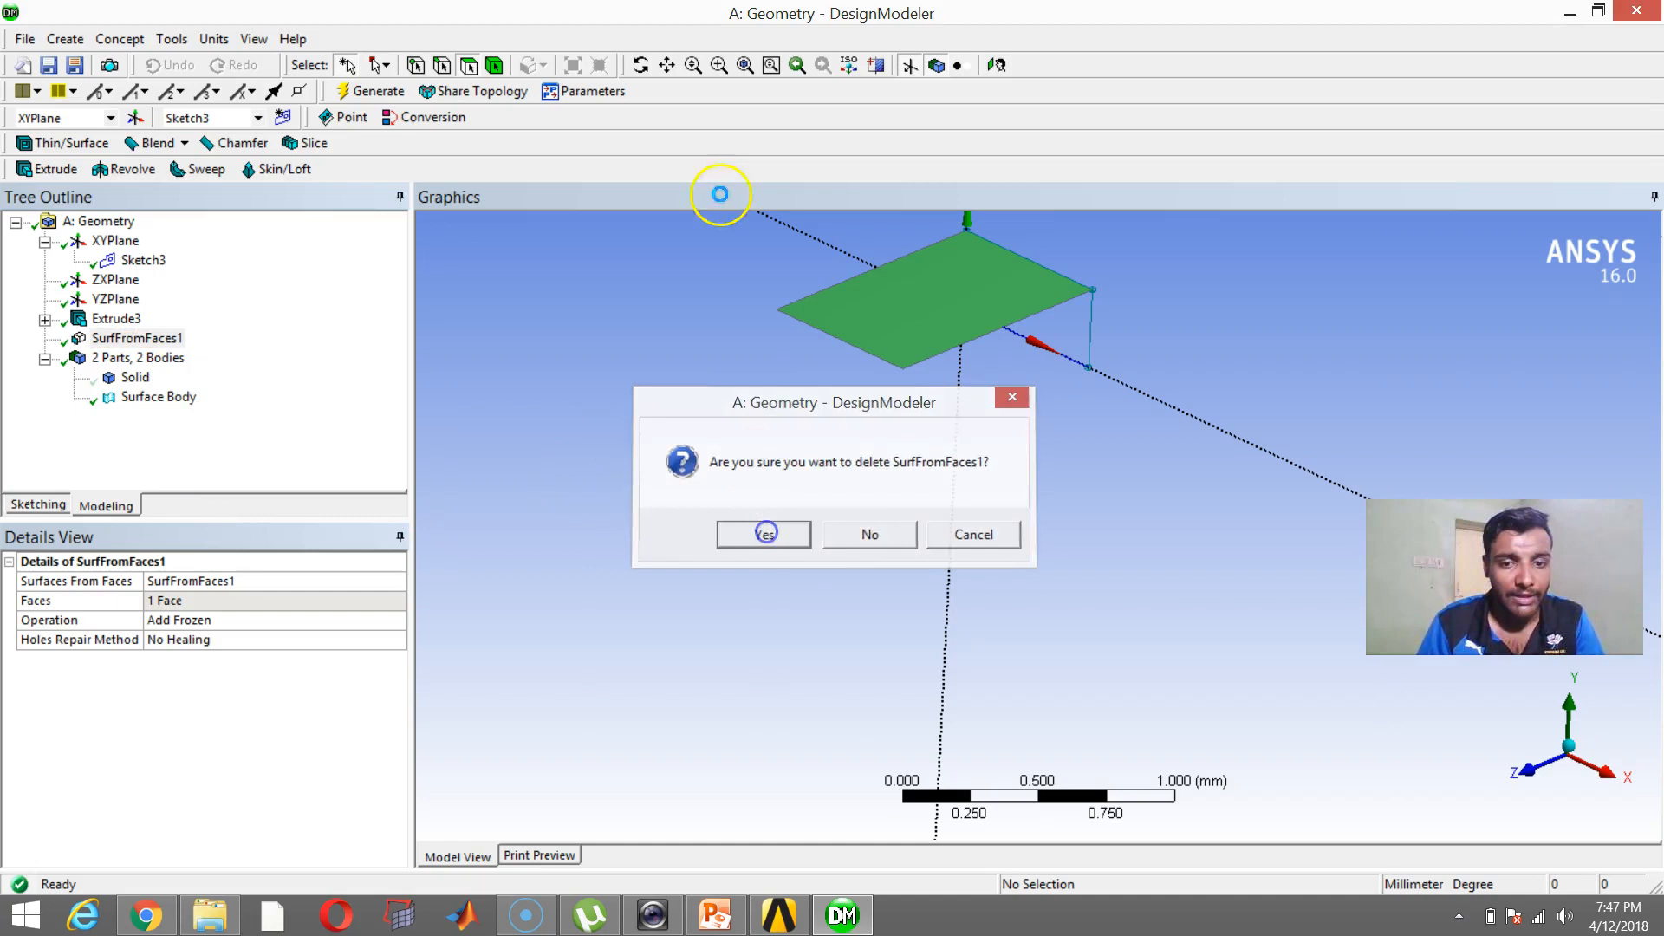
# Make the hidden solid body visible again
pyautogui.click(664, 66)
pyautogui.rightClick(134, 359)
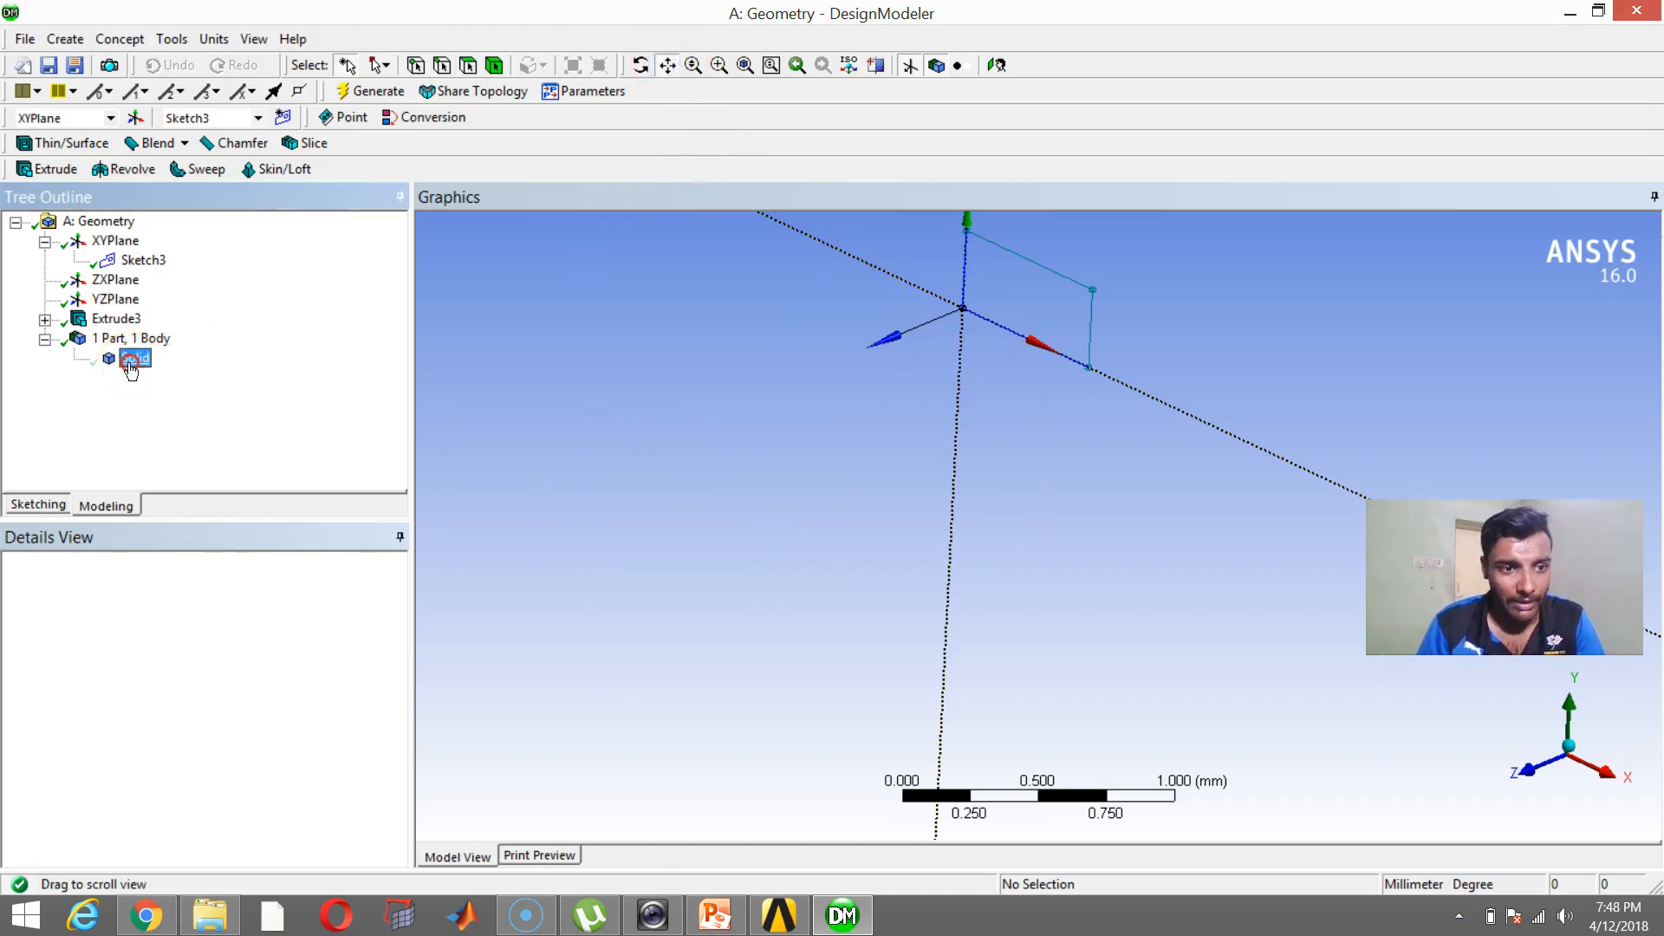
pyautogui.click(205, 402)
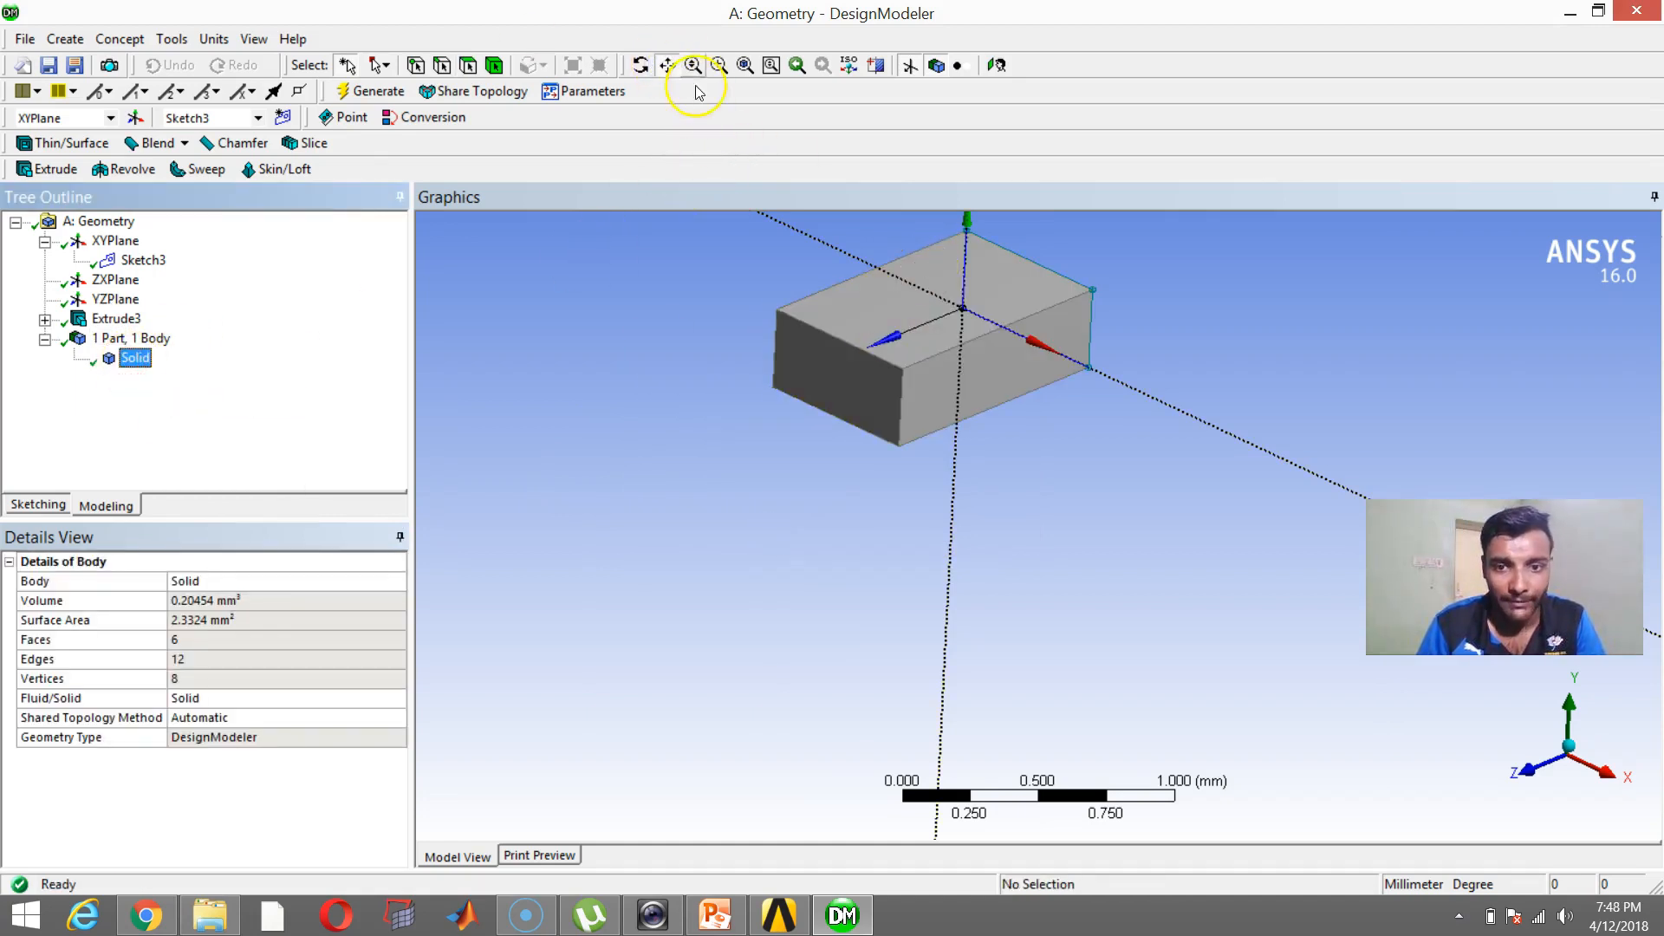
# Create a surface body from the four edges of the block's front face with Surfaces From Edges and generate it
pyautogui.moveTo(830, 251); pyautogui.dragTo(906, 400)
pyautogui.scroll(3, 865, 465)
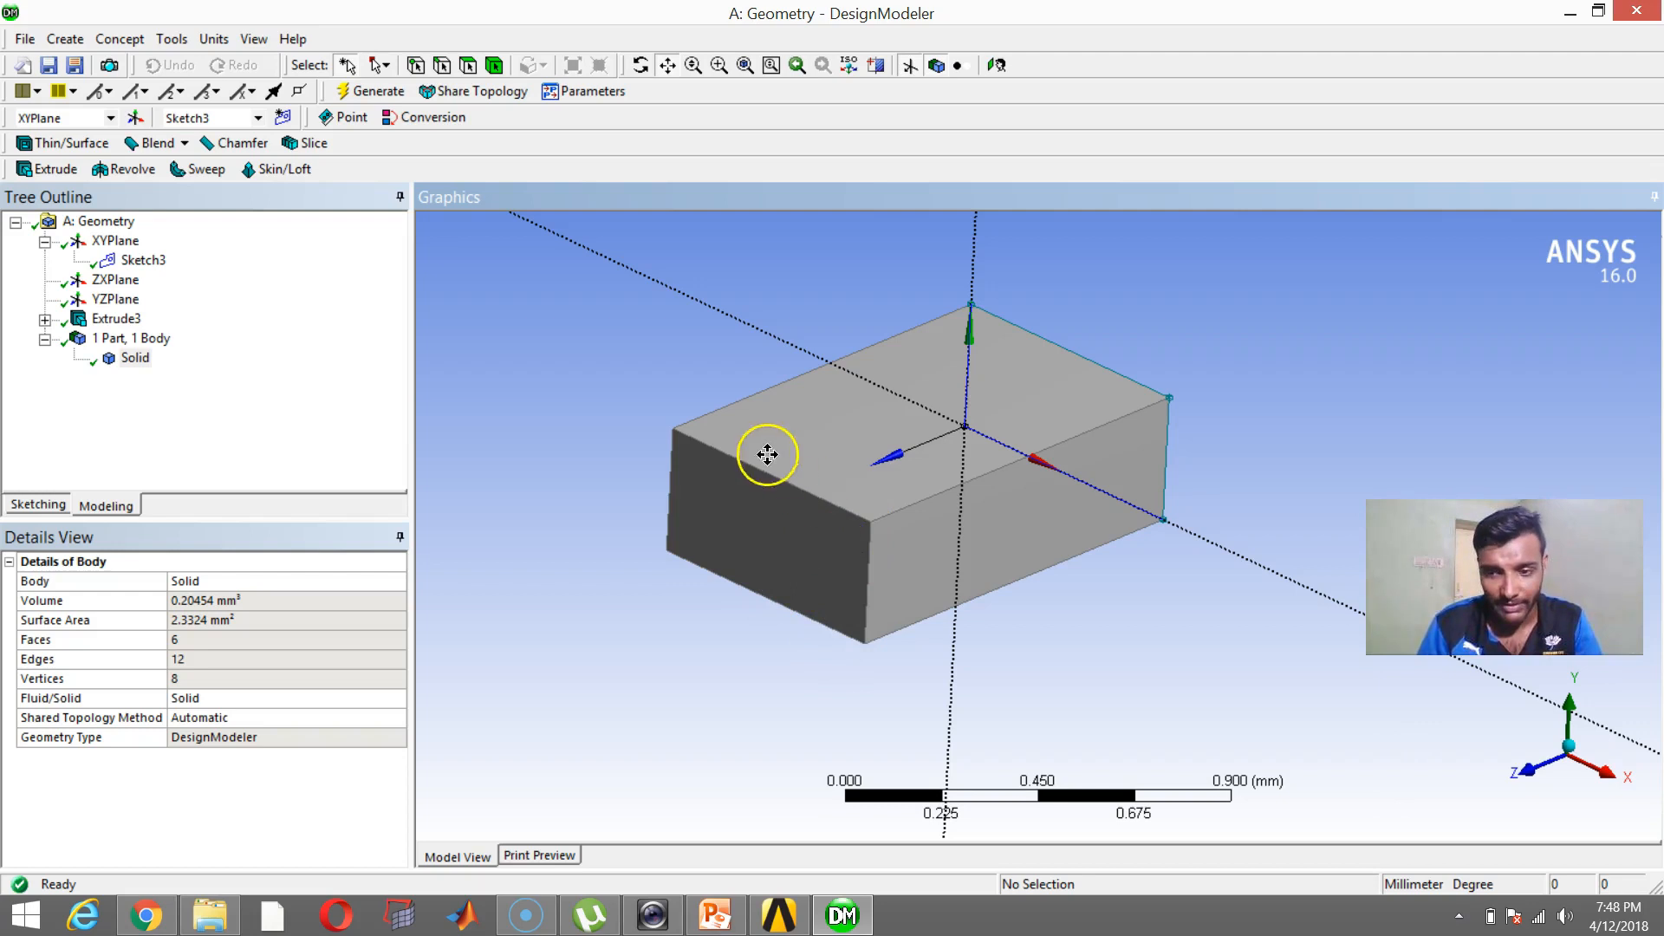
pyautogui.click(120, 39)
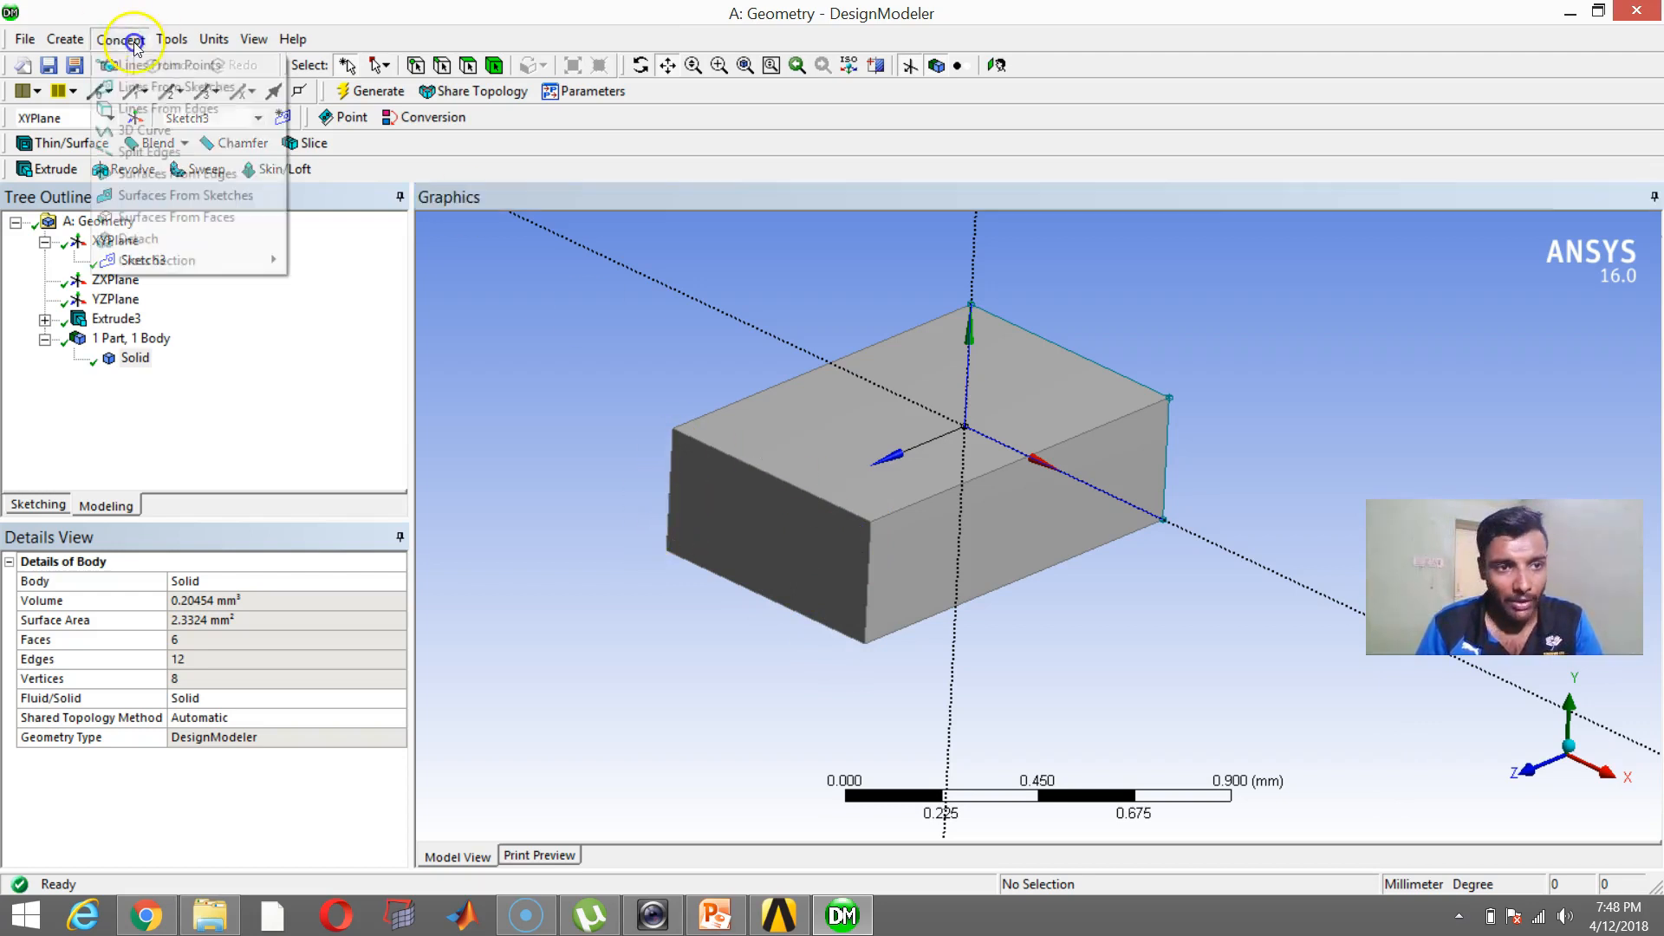
pyautogui.click(187, 177)
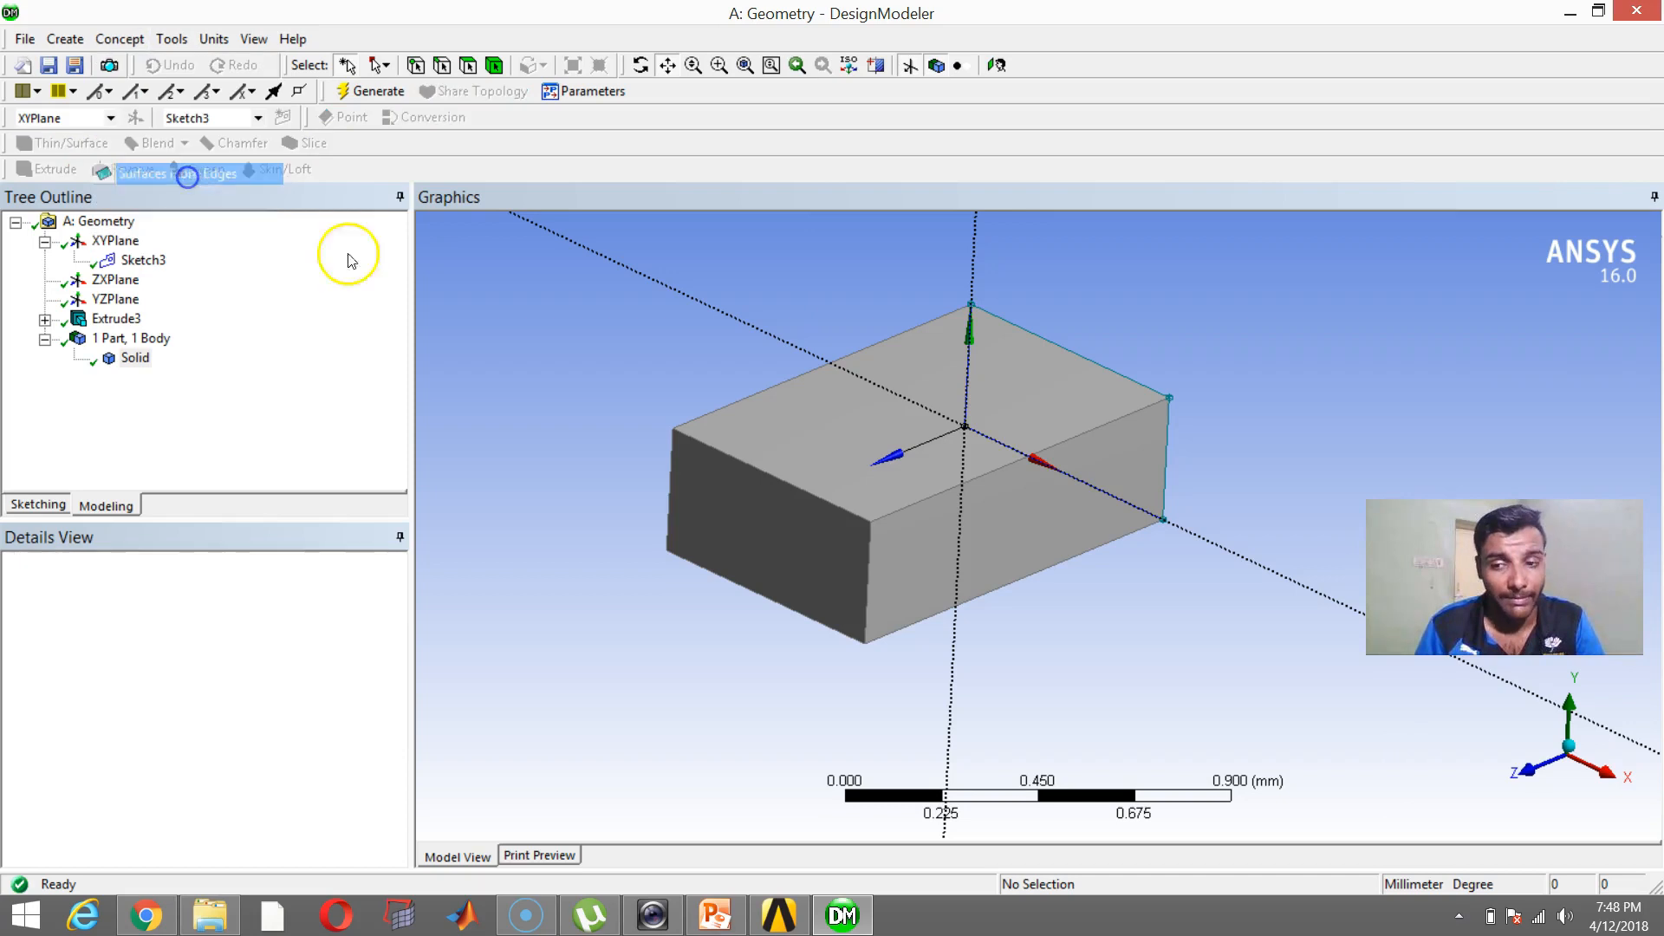
pyautogui.click(671, 477)
pyautogui.keyDown('ctrl'); pyautogui.click(711, 445); pyautogui.keyUp('ctrl')
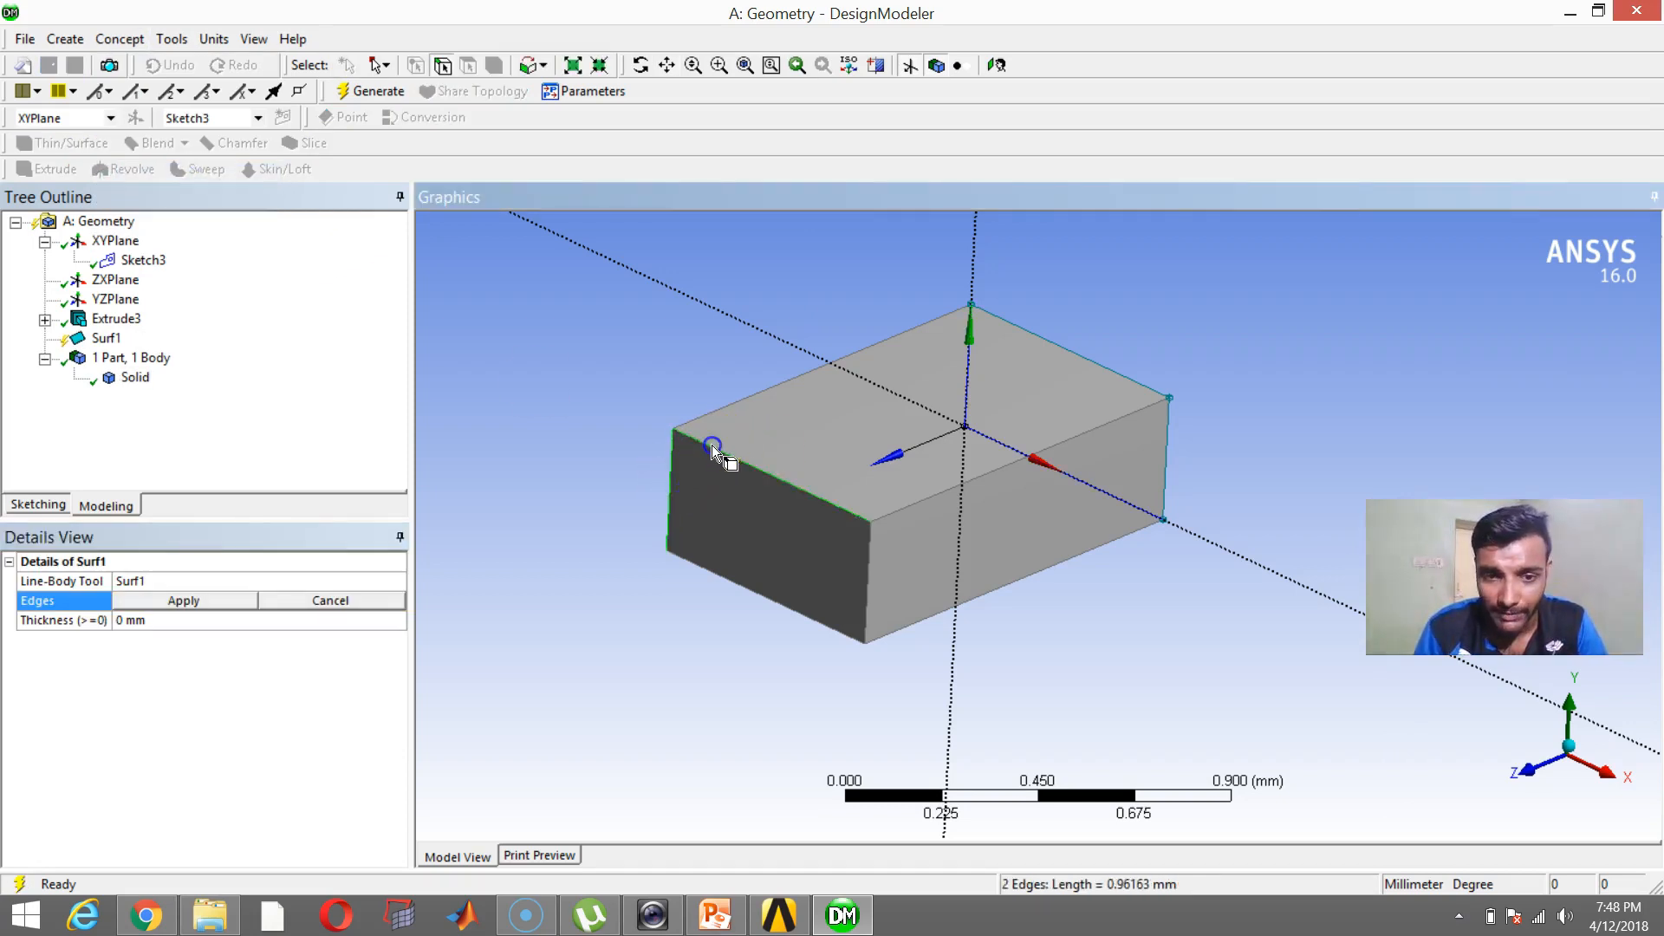
pyautogui.keyDown('ctrl'); pyautogui.click(797, 606); pyautogui.keyUp('ctrl')
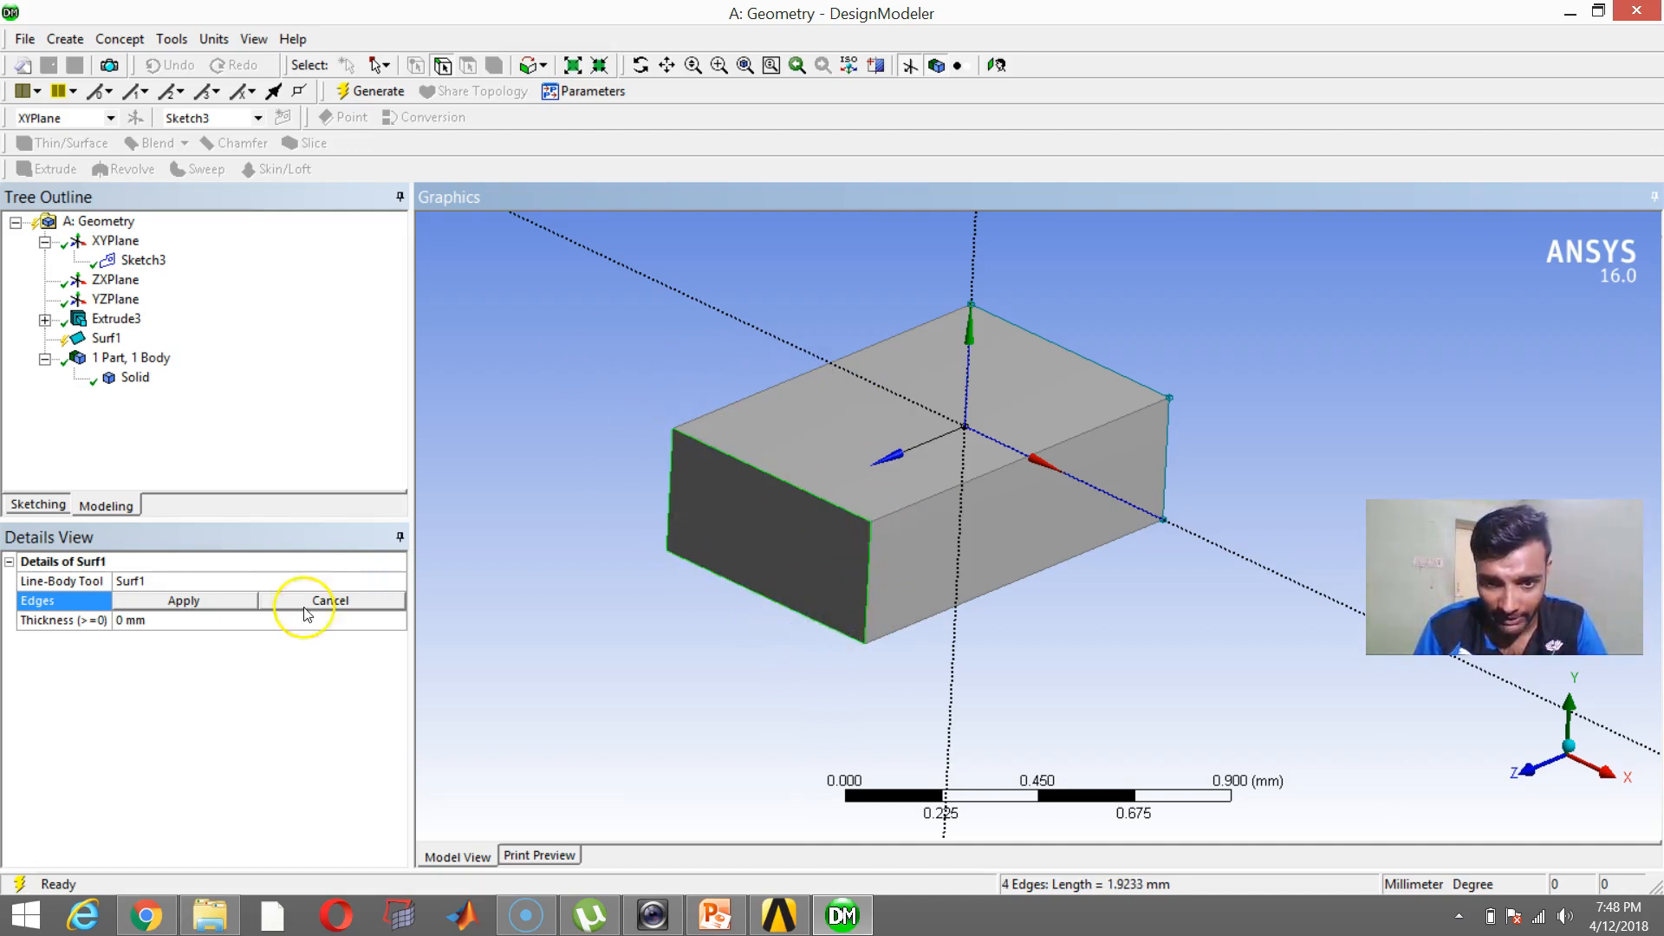
pyautogui.click(230, 601)
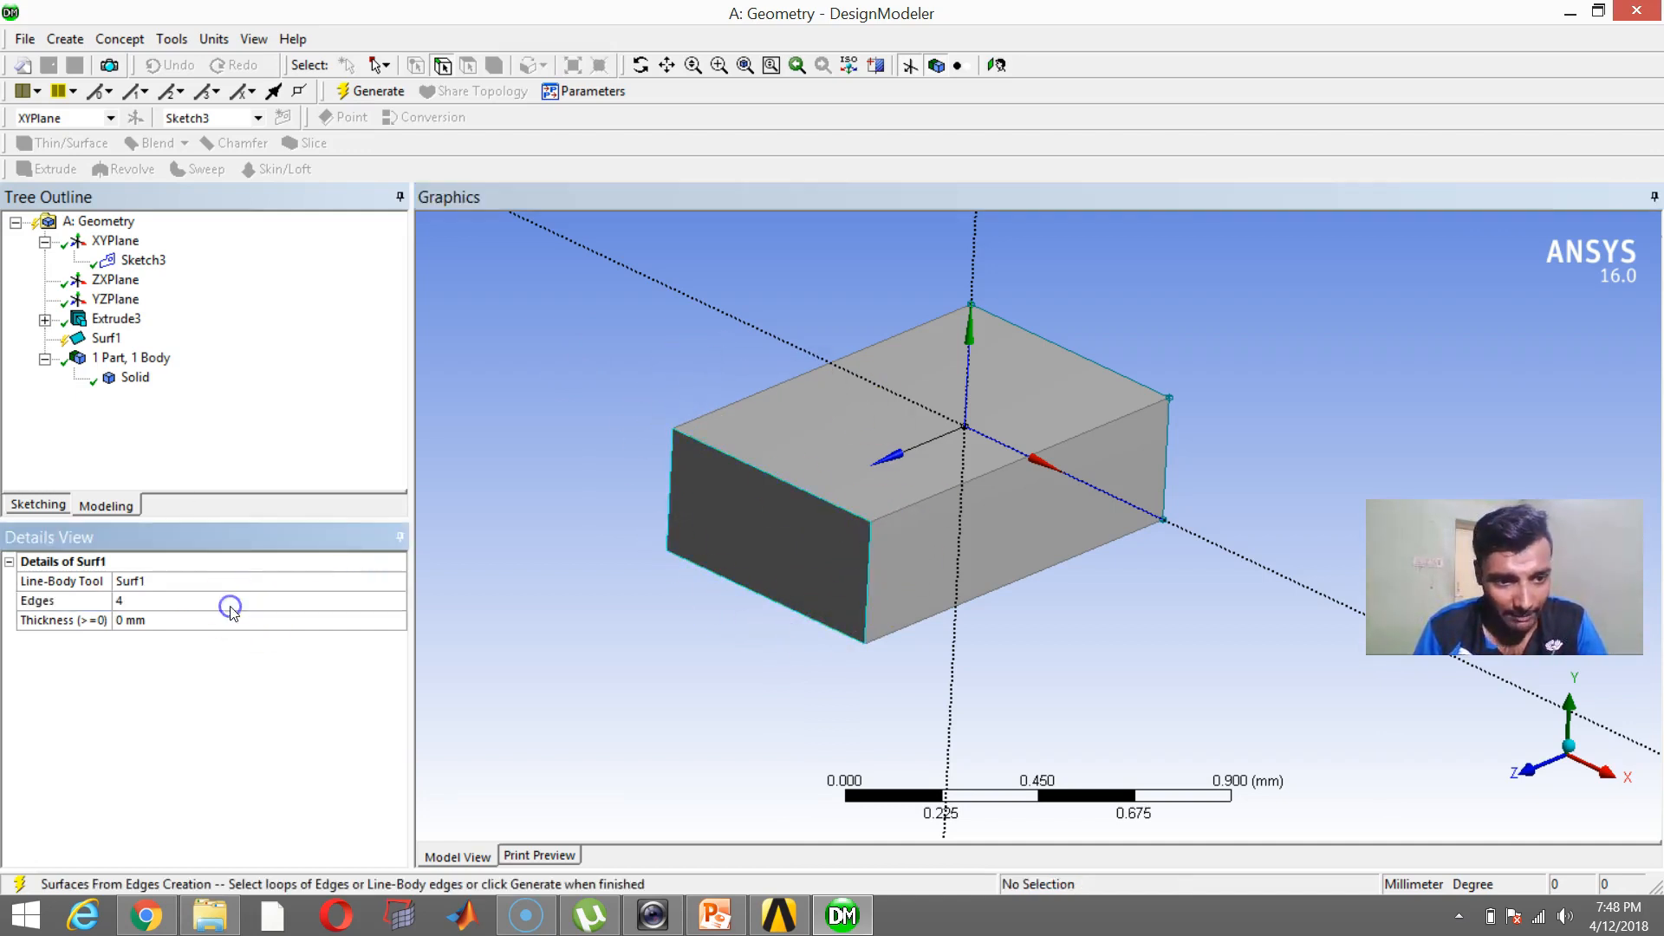
pyautogui.click(343, 93)
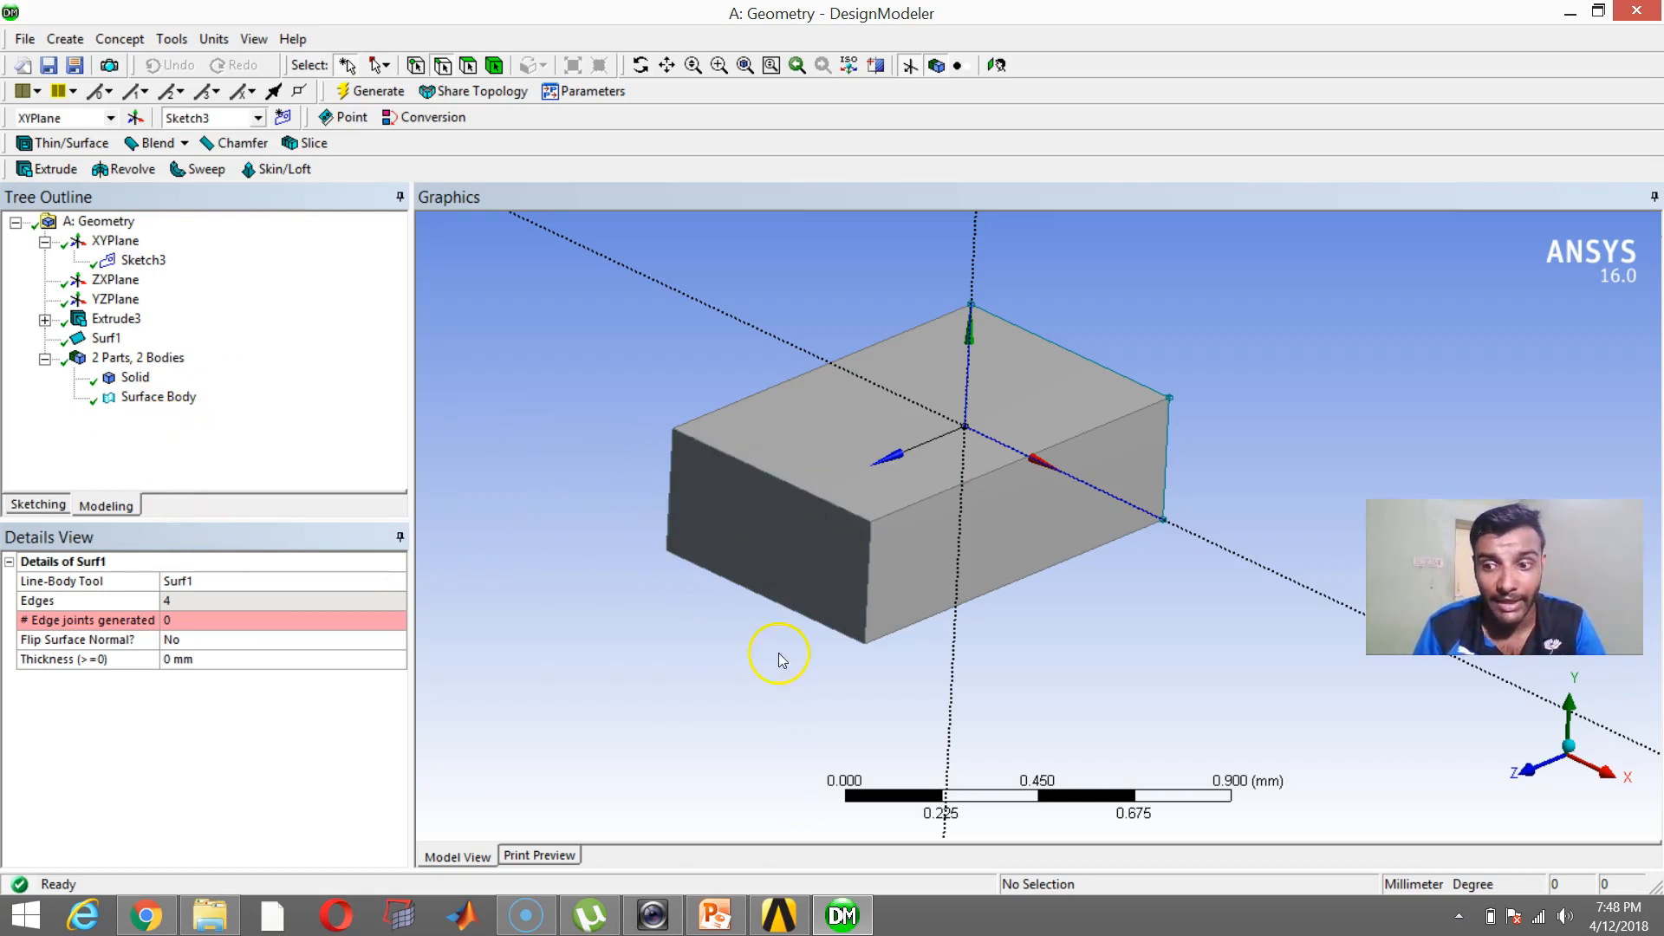
# Hide the solid body to view the surface body made from the edges, and show the solid again
pyautogui.rightClick(136, 380)
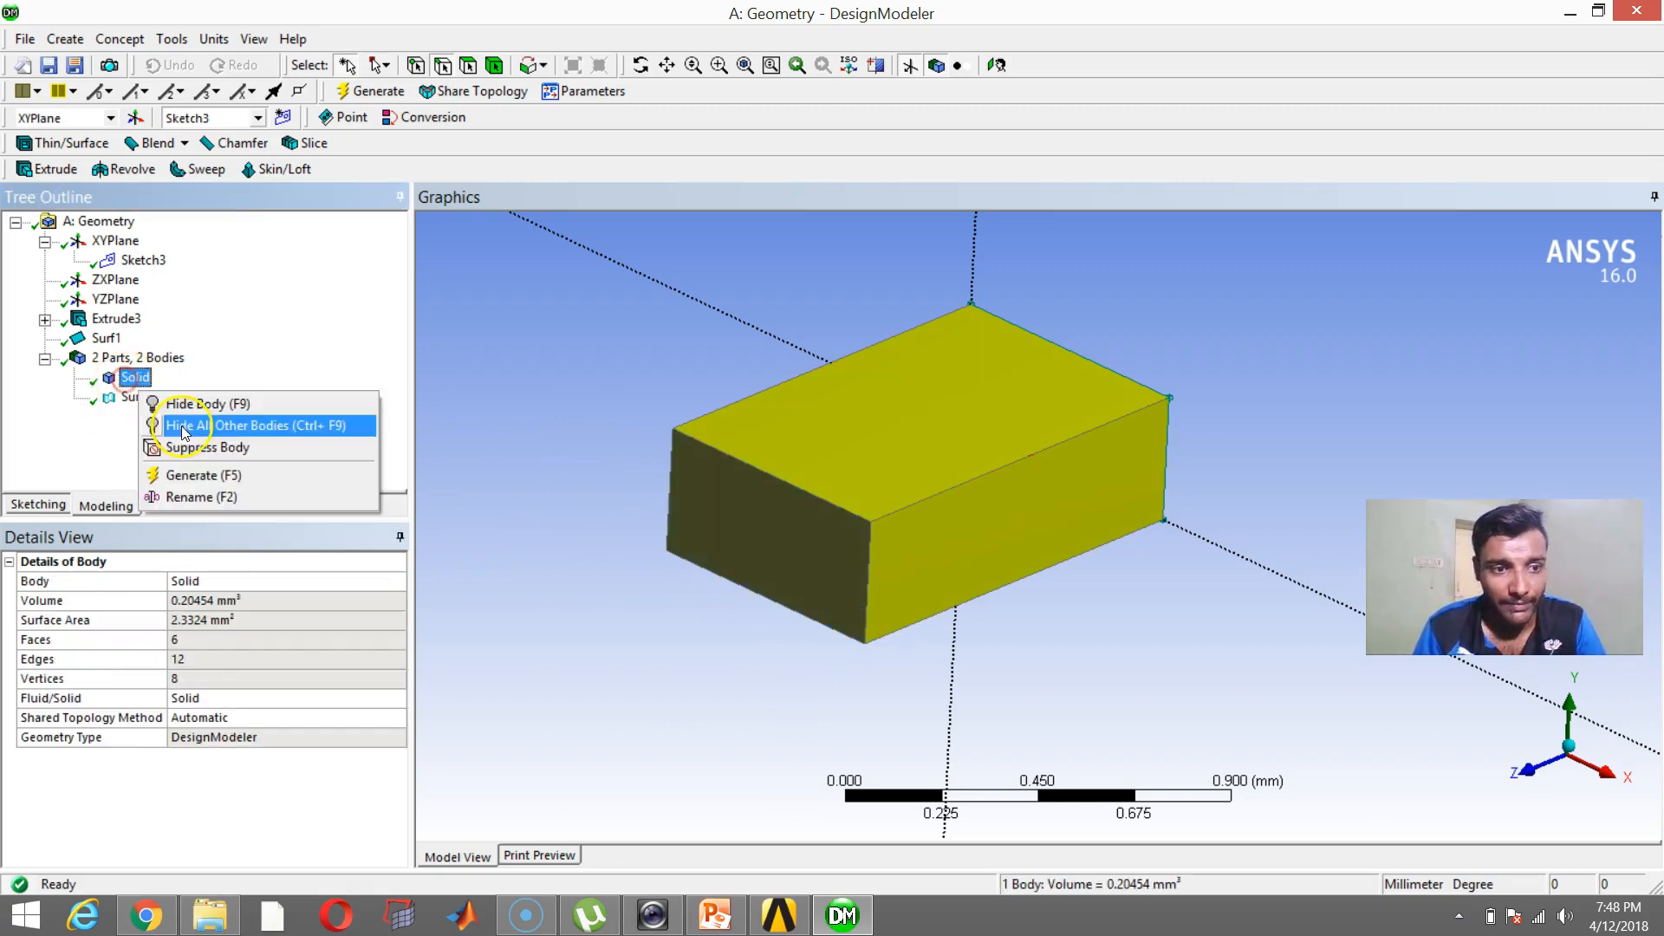
pyautogui.click(191, 411)
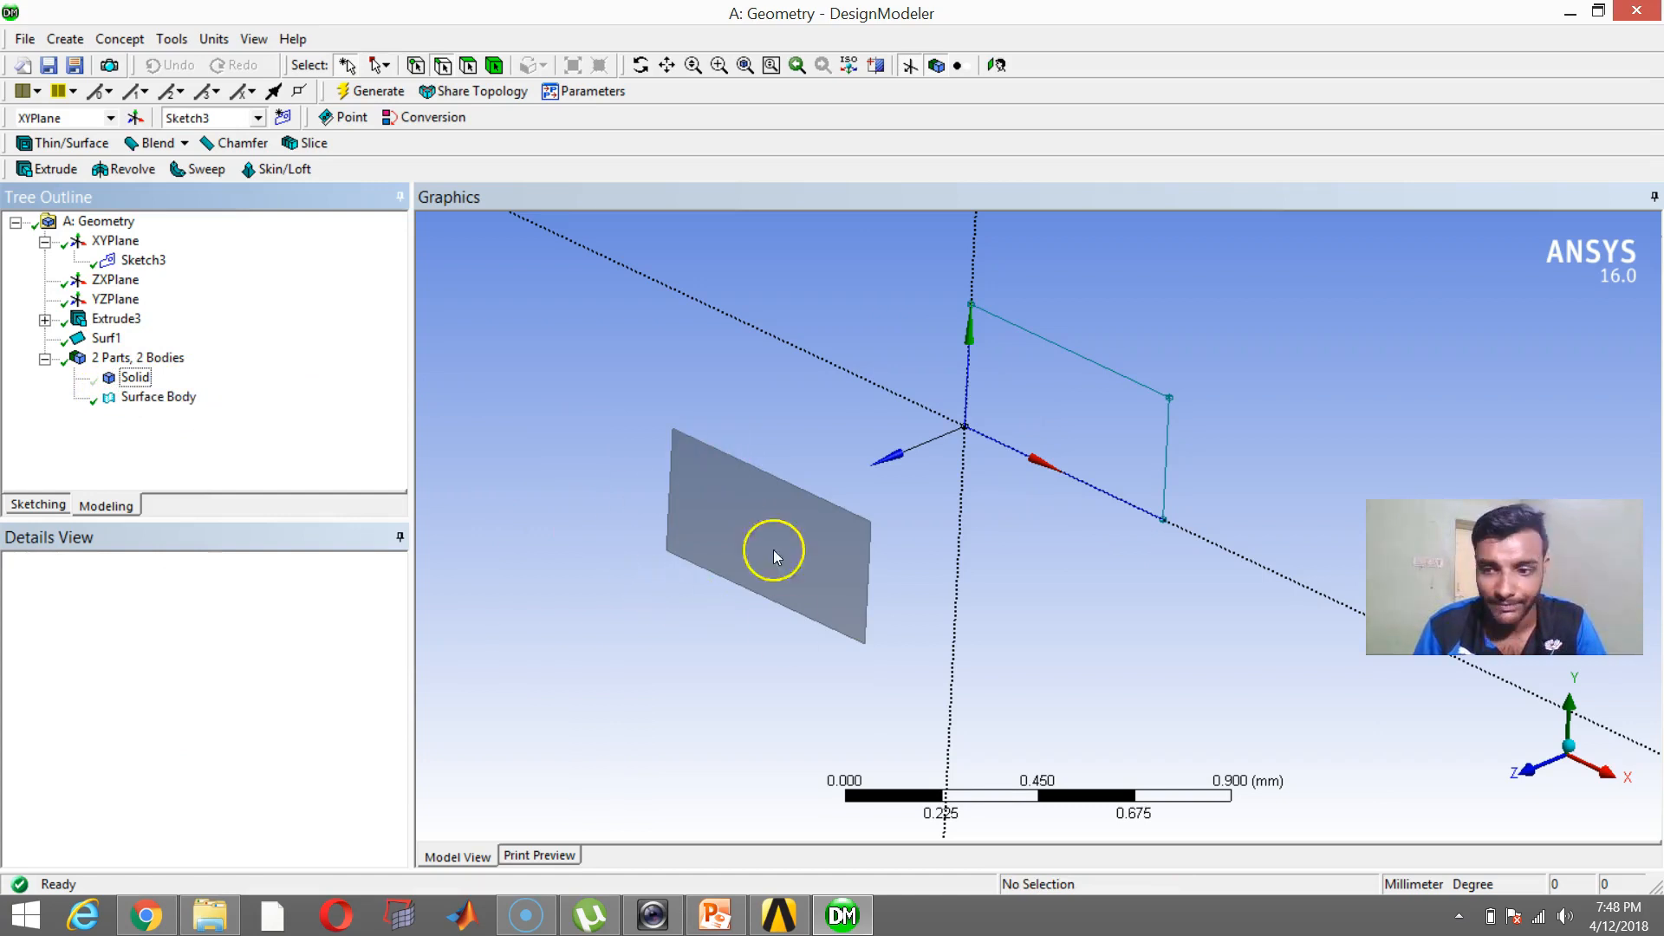
pyautogui.rightClick(125, 376)
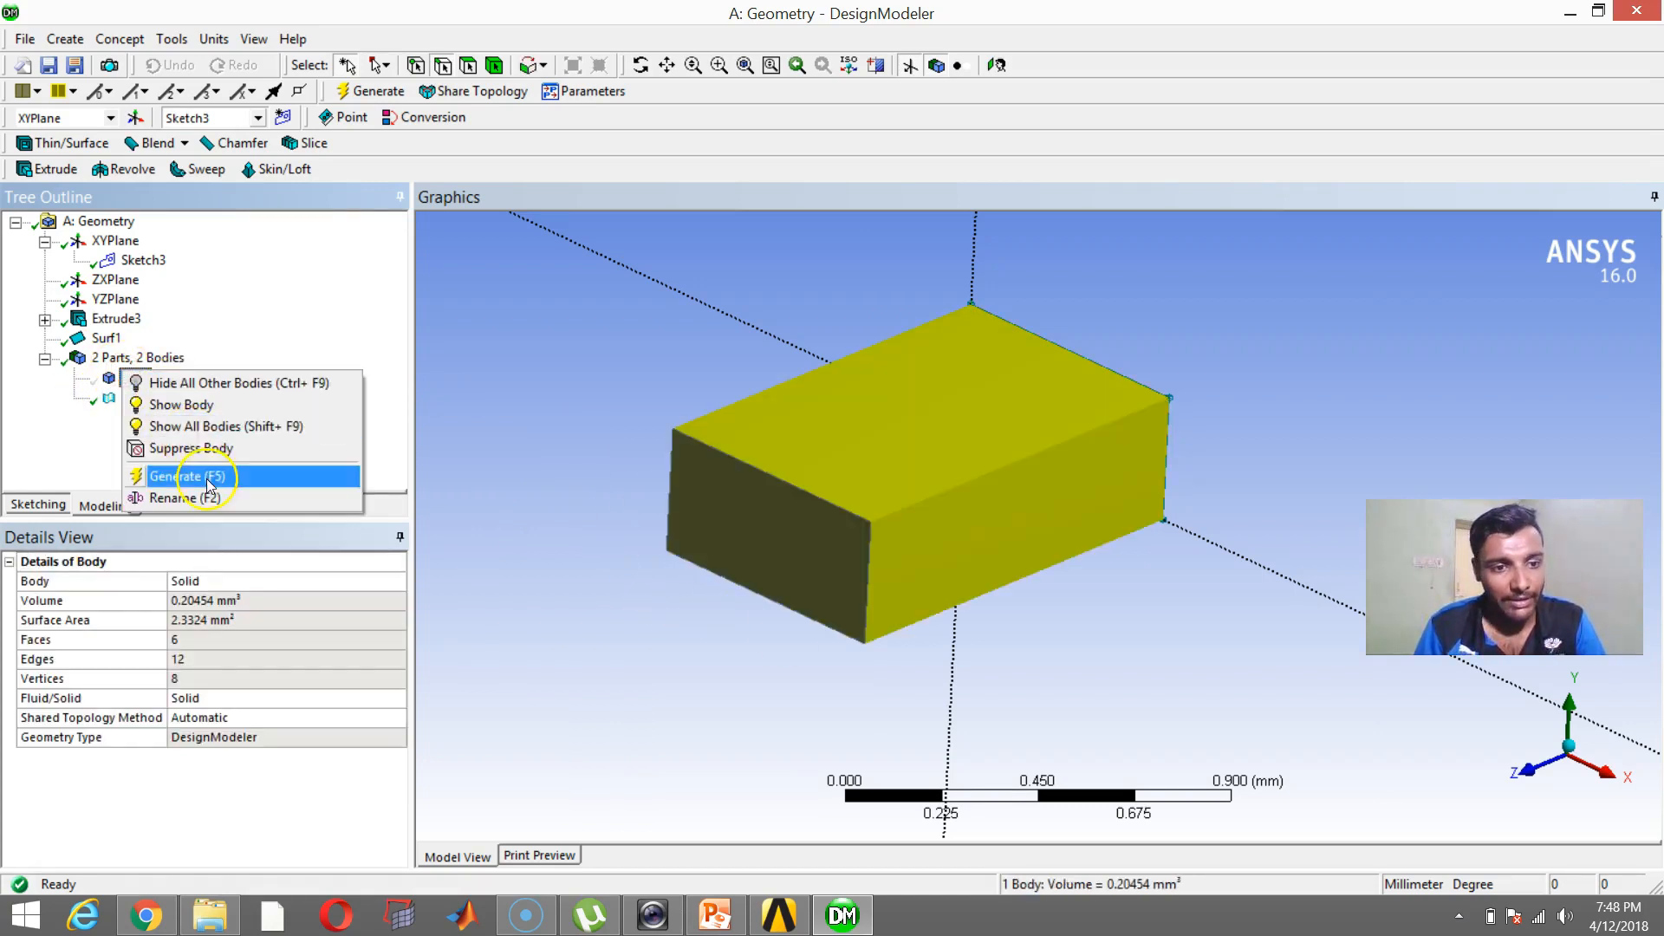
pyautogui.click(223, 423)
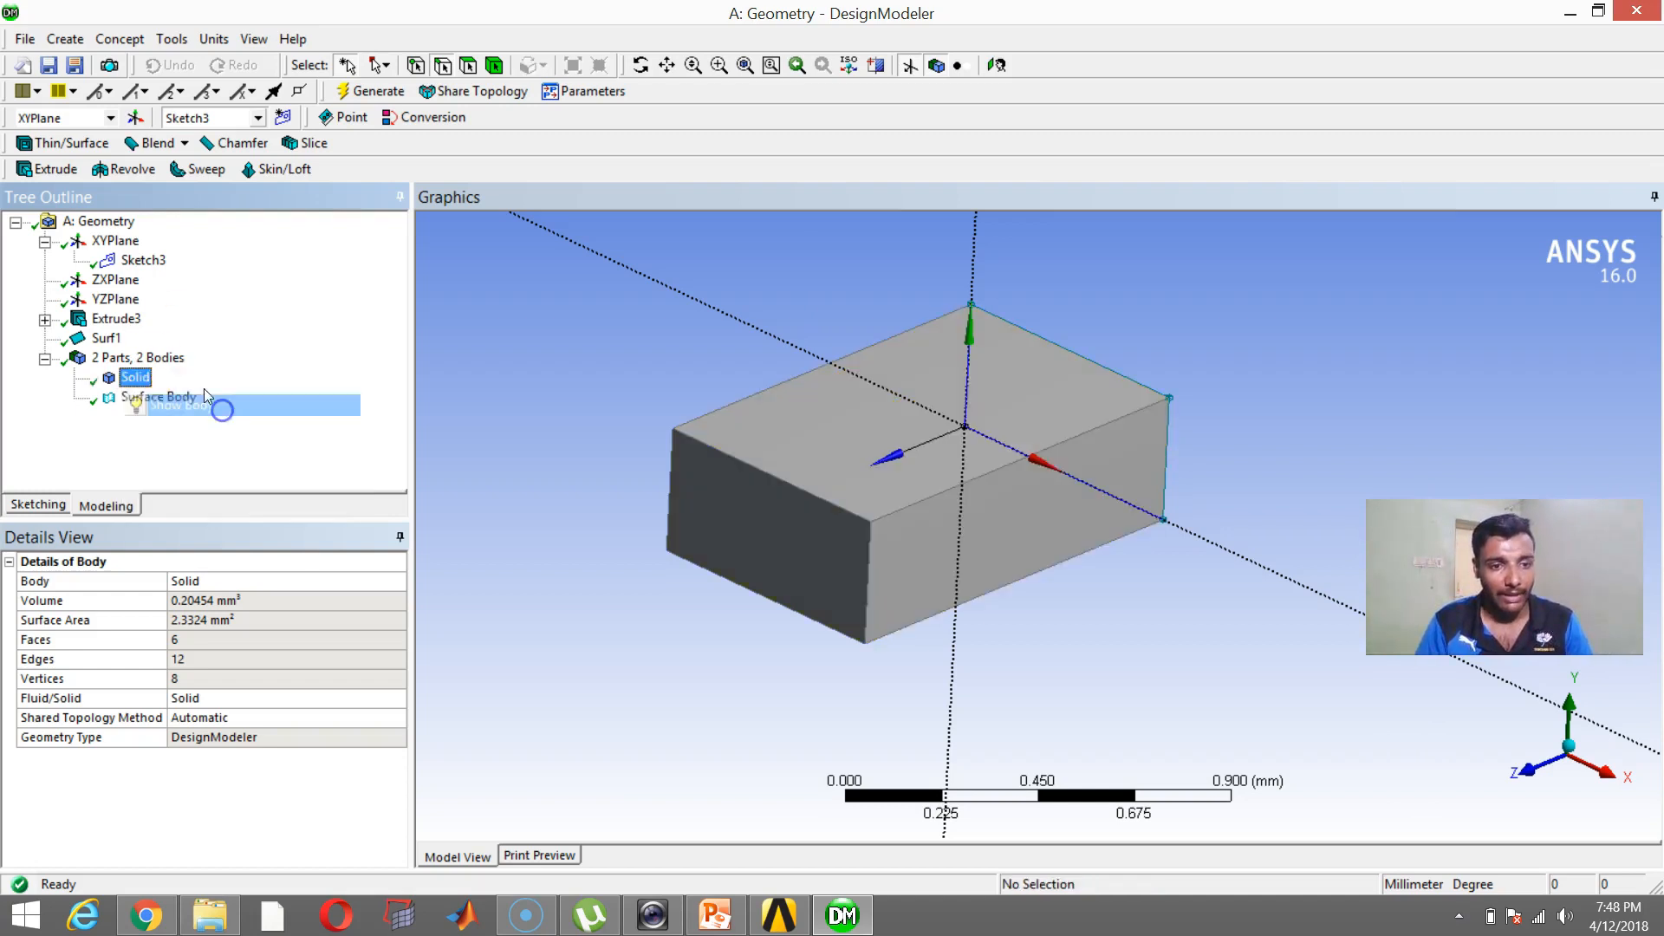
# Delete the surface feature made from the front face's edges
pyautogui.rightClick(97, 339)
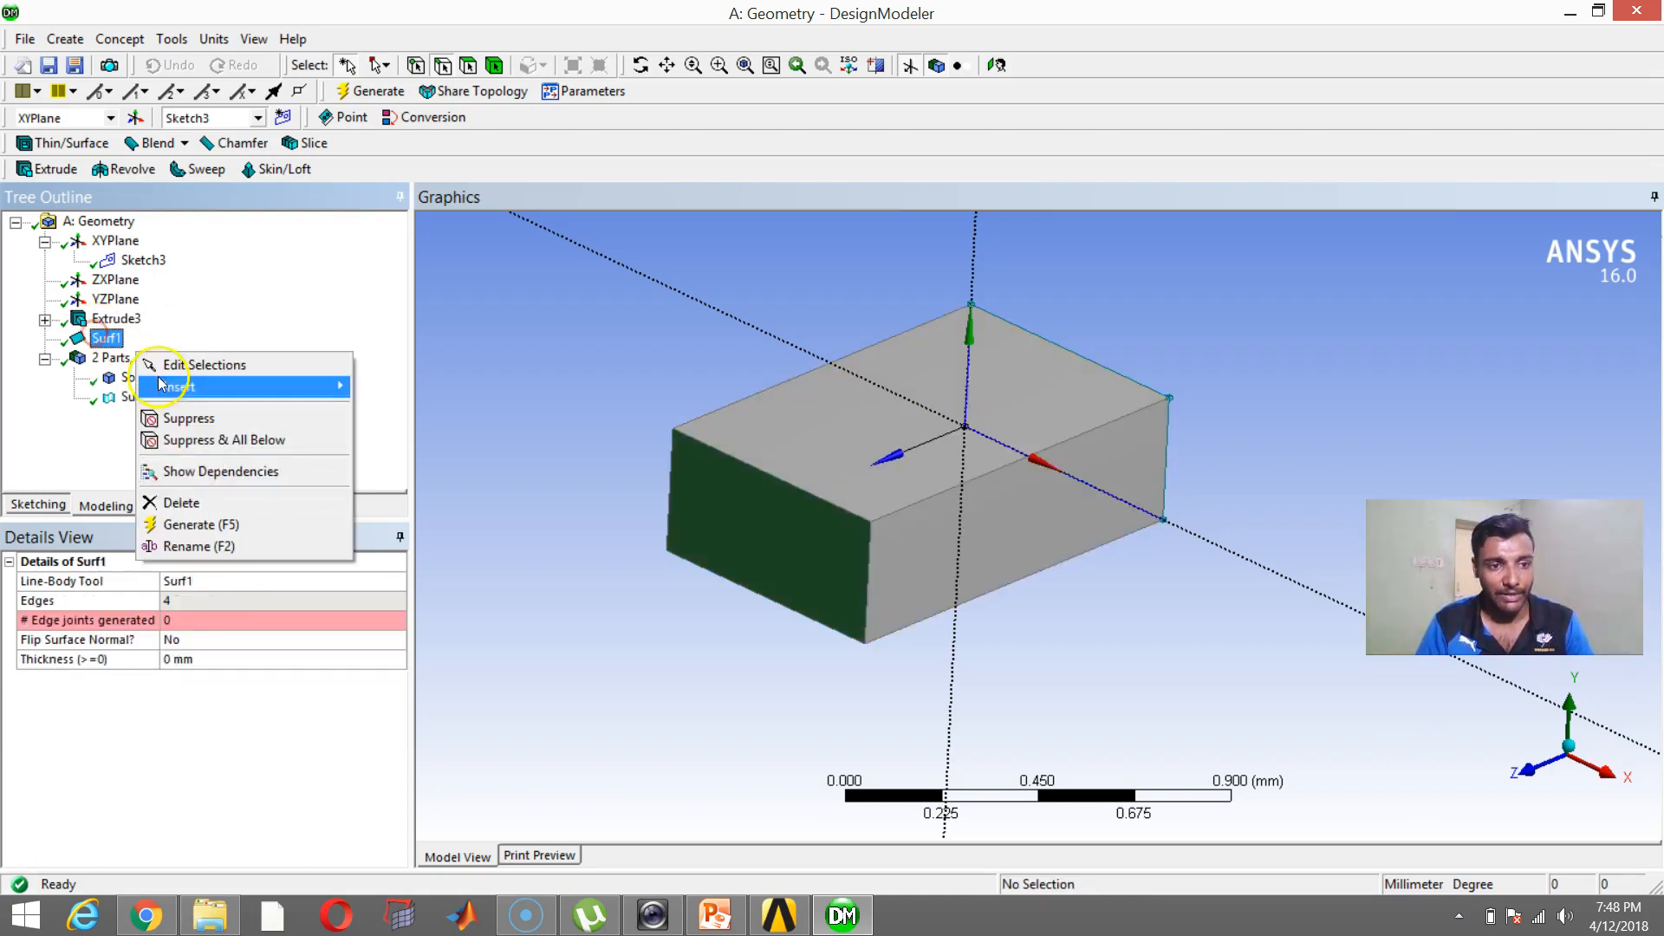
pyautogui.click(195, 499)
pyautogui.click(747, 533)
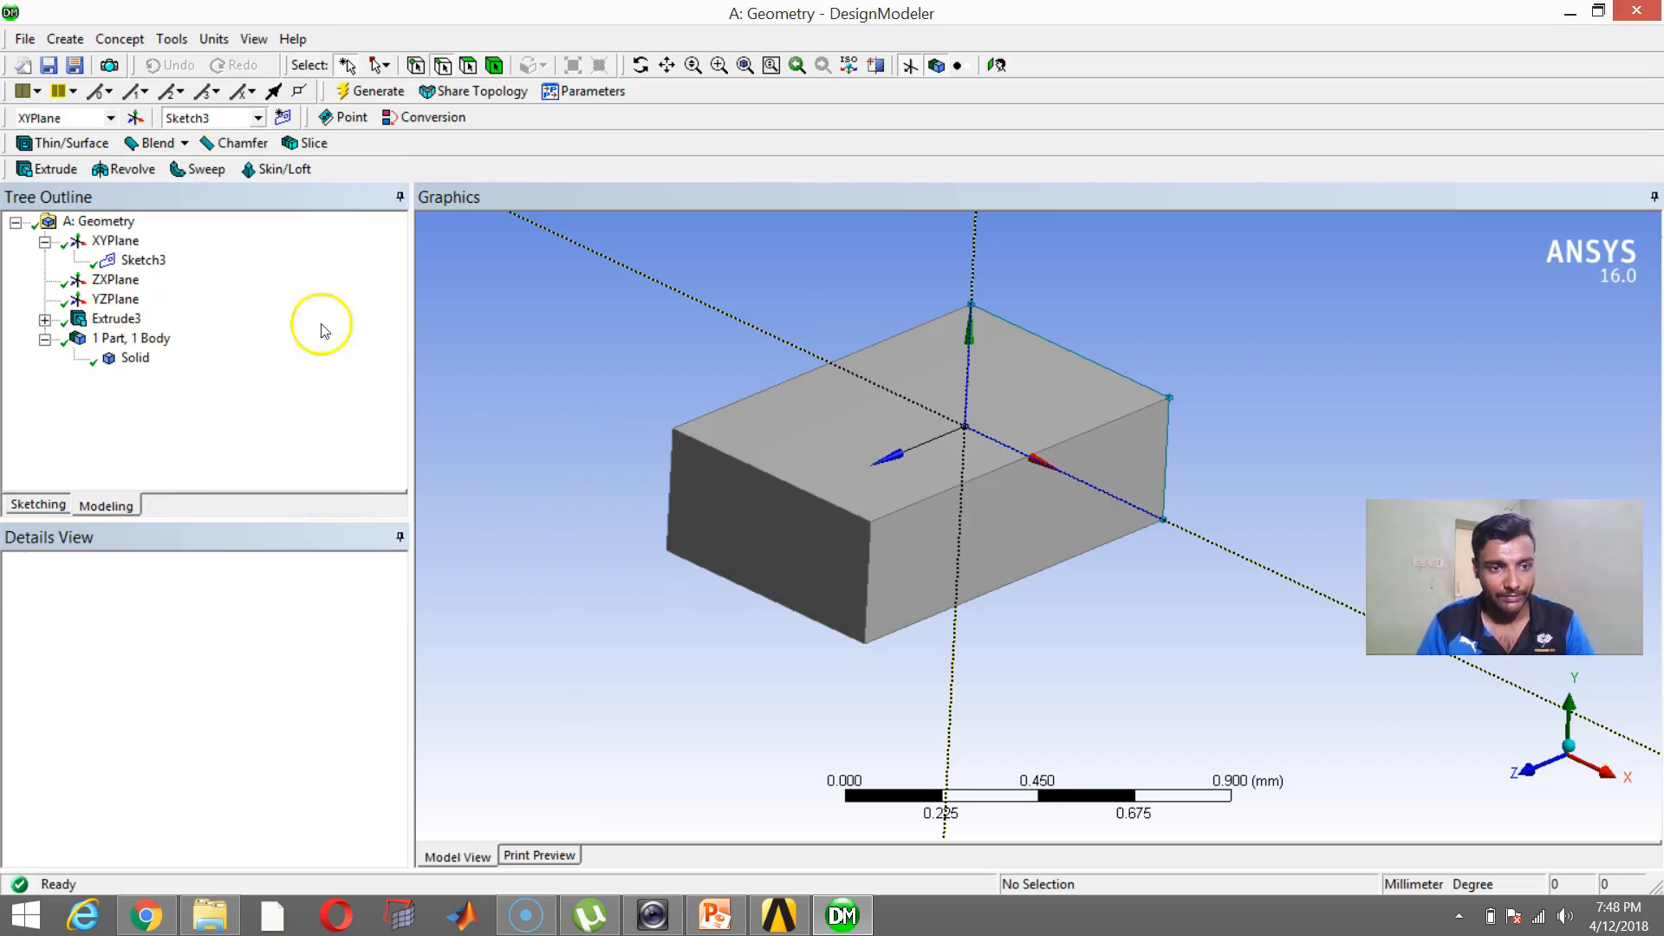
# Create a line body with Lines From Edges from the three block edges meeting at the upper front corner and generate it
pyautogui.click(120, 39)
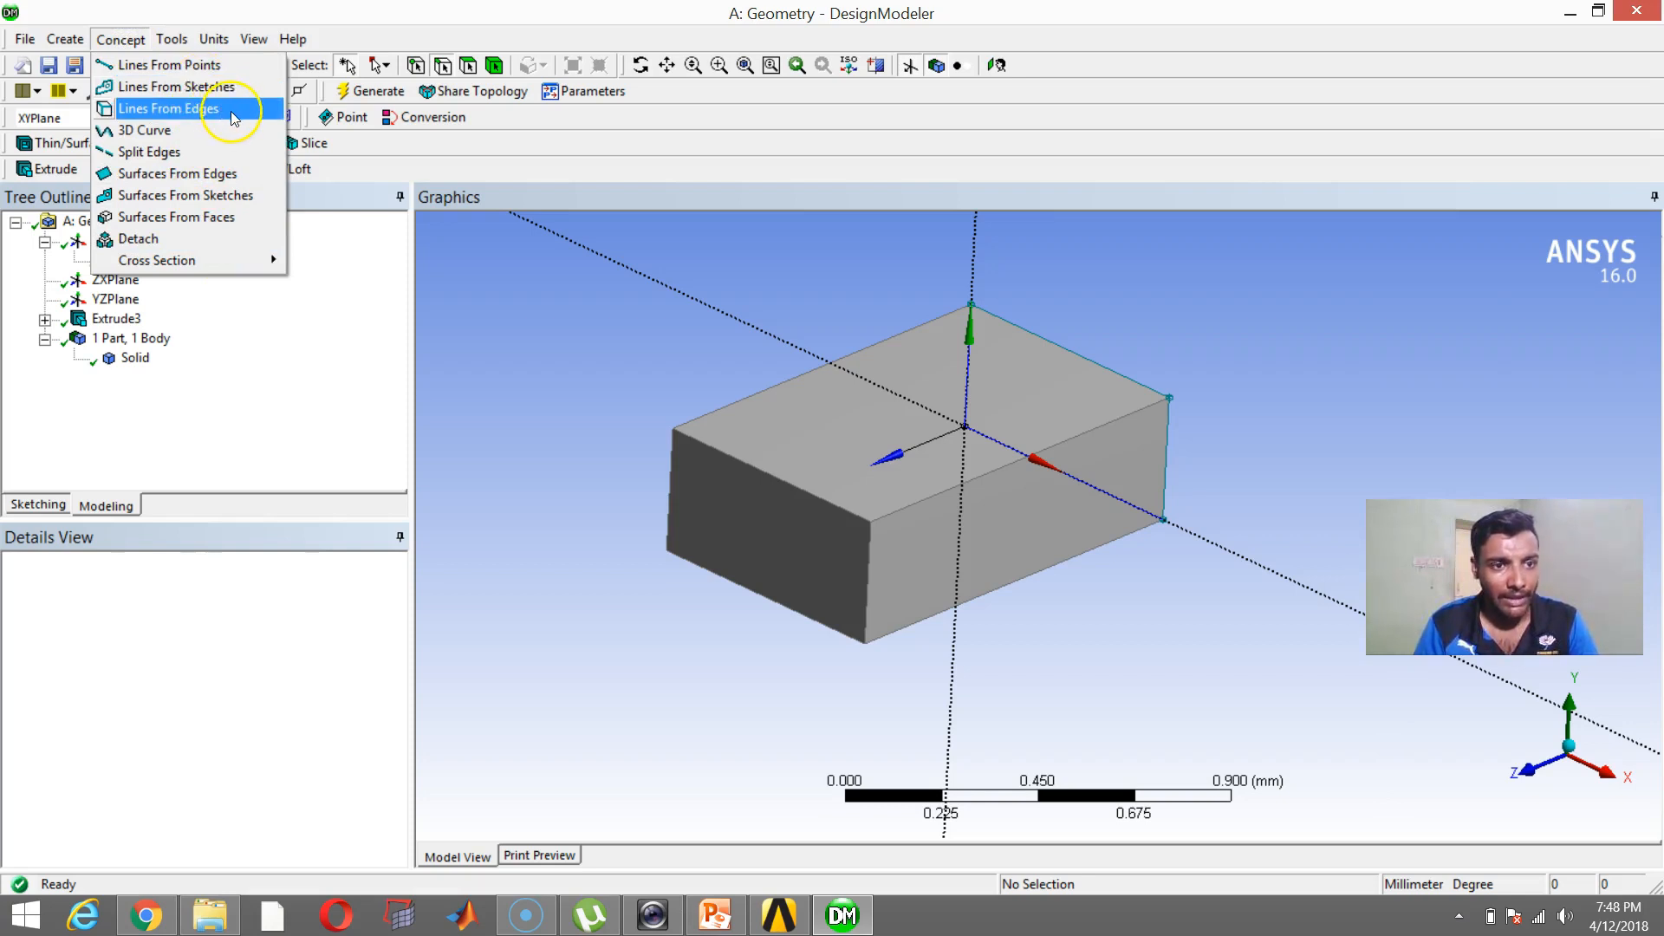
pyautogui.click(1182, 607)
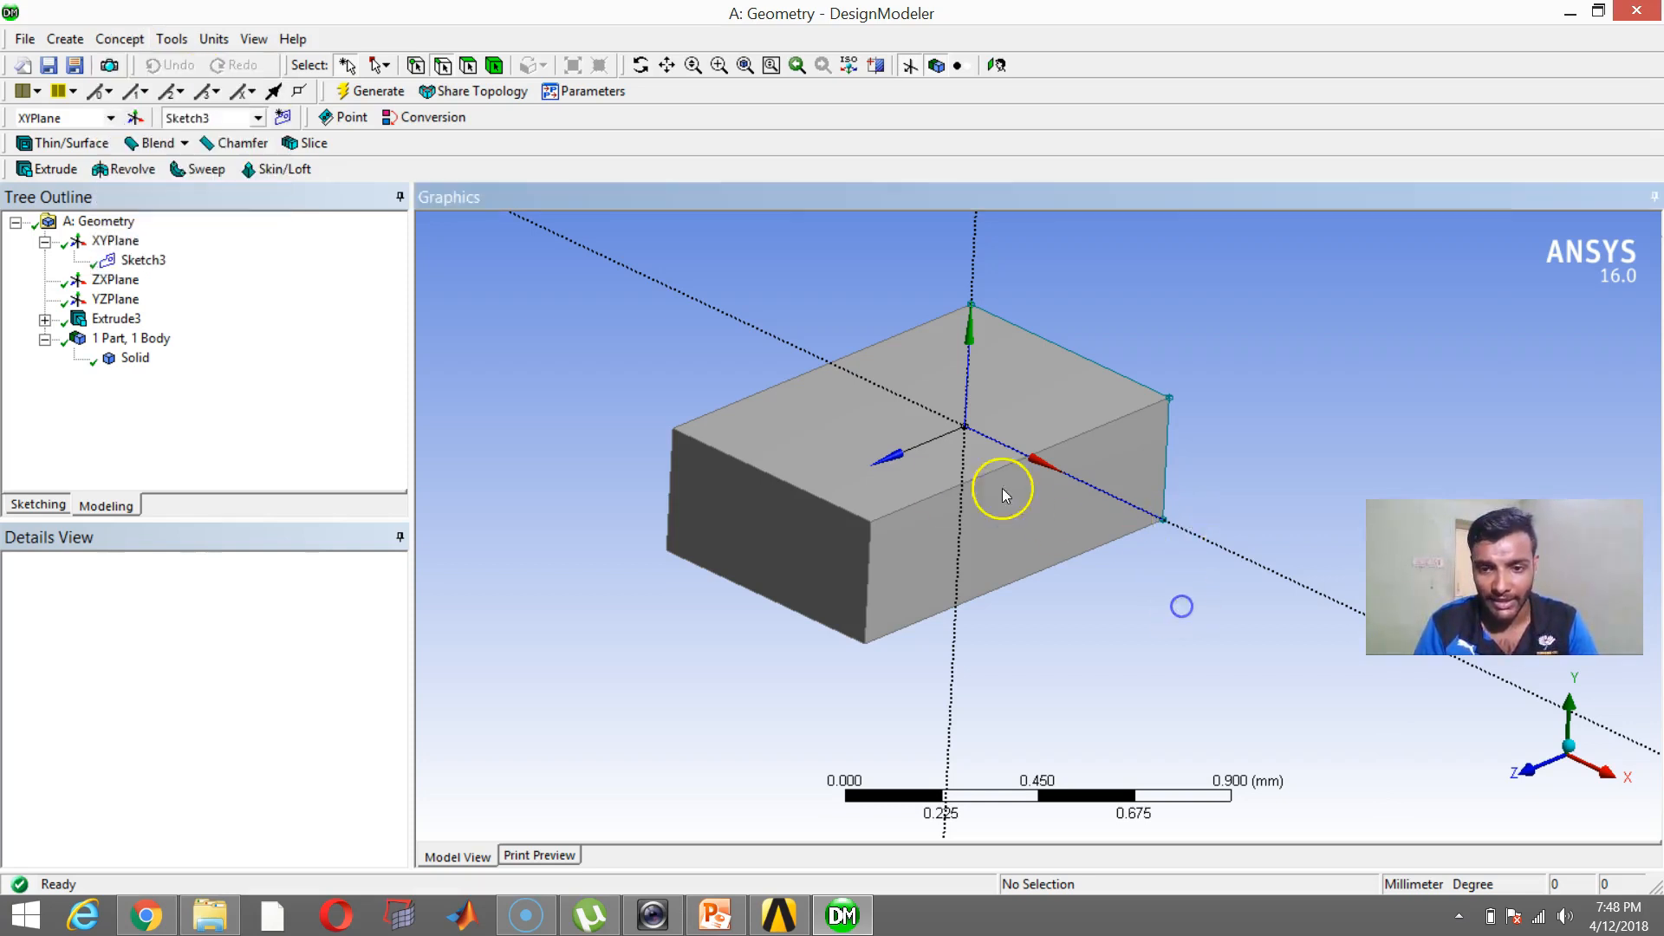
pyautogui.click(1127, 413)
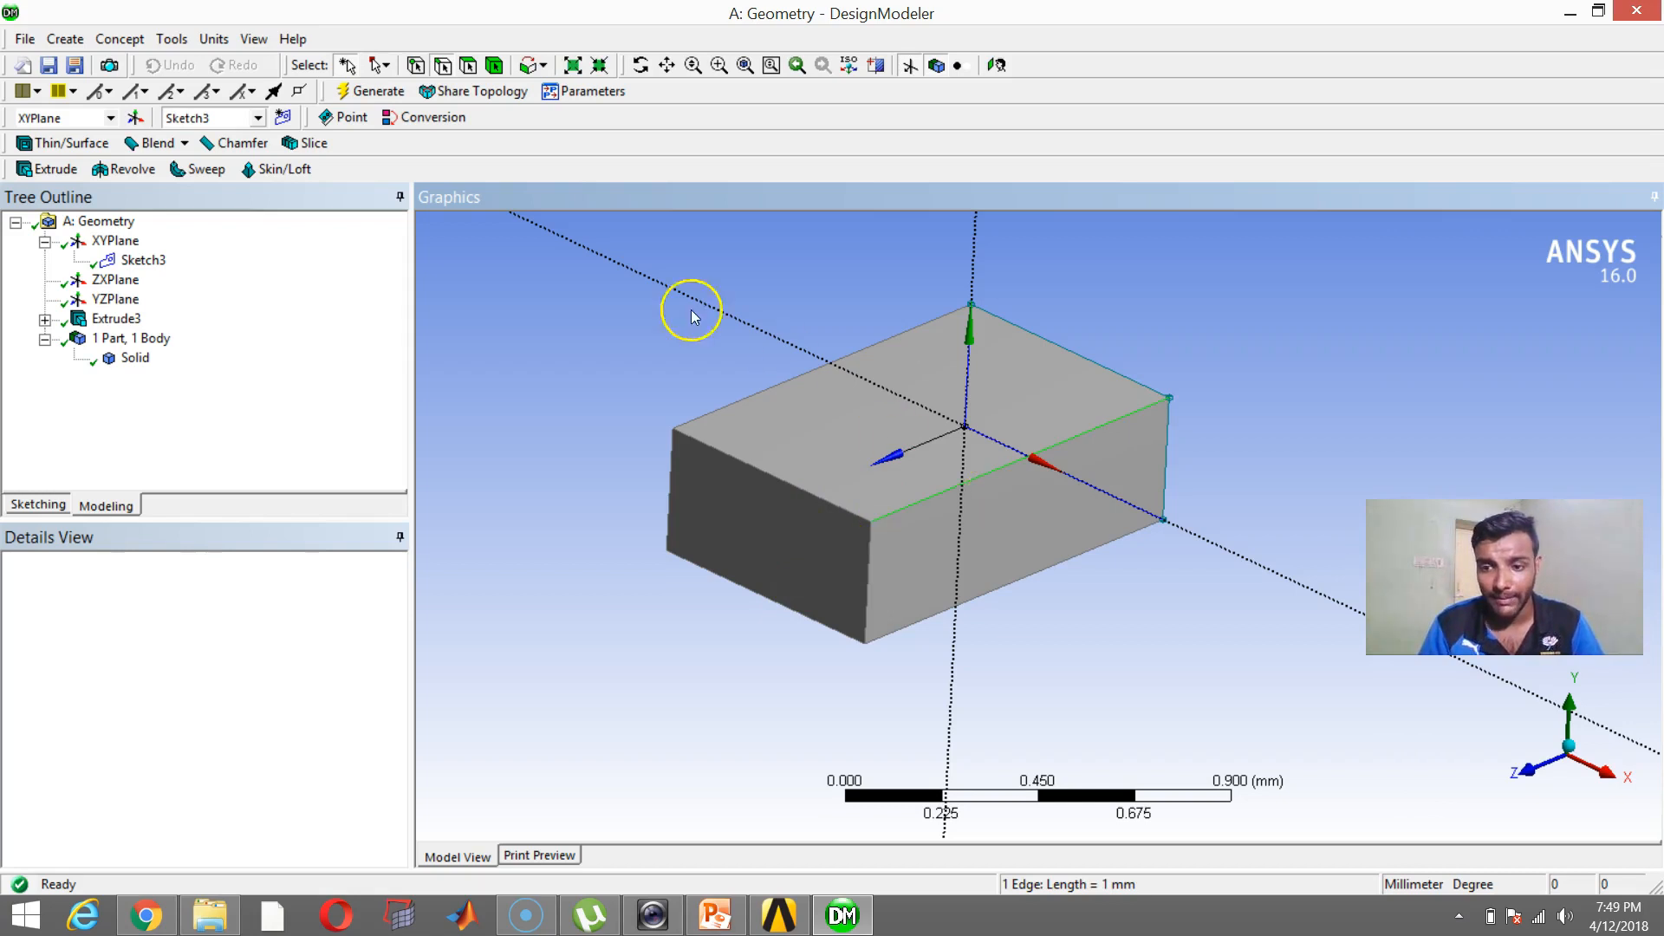
pyautogui.click(132, 43)
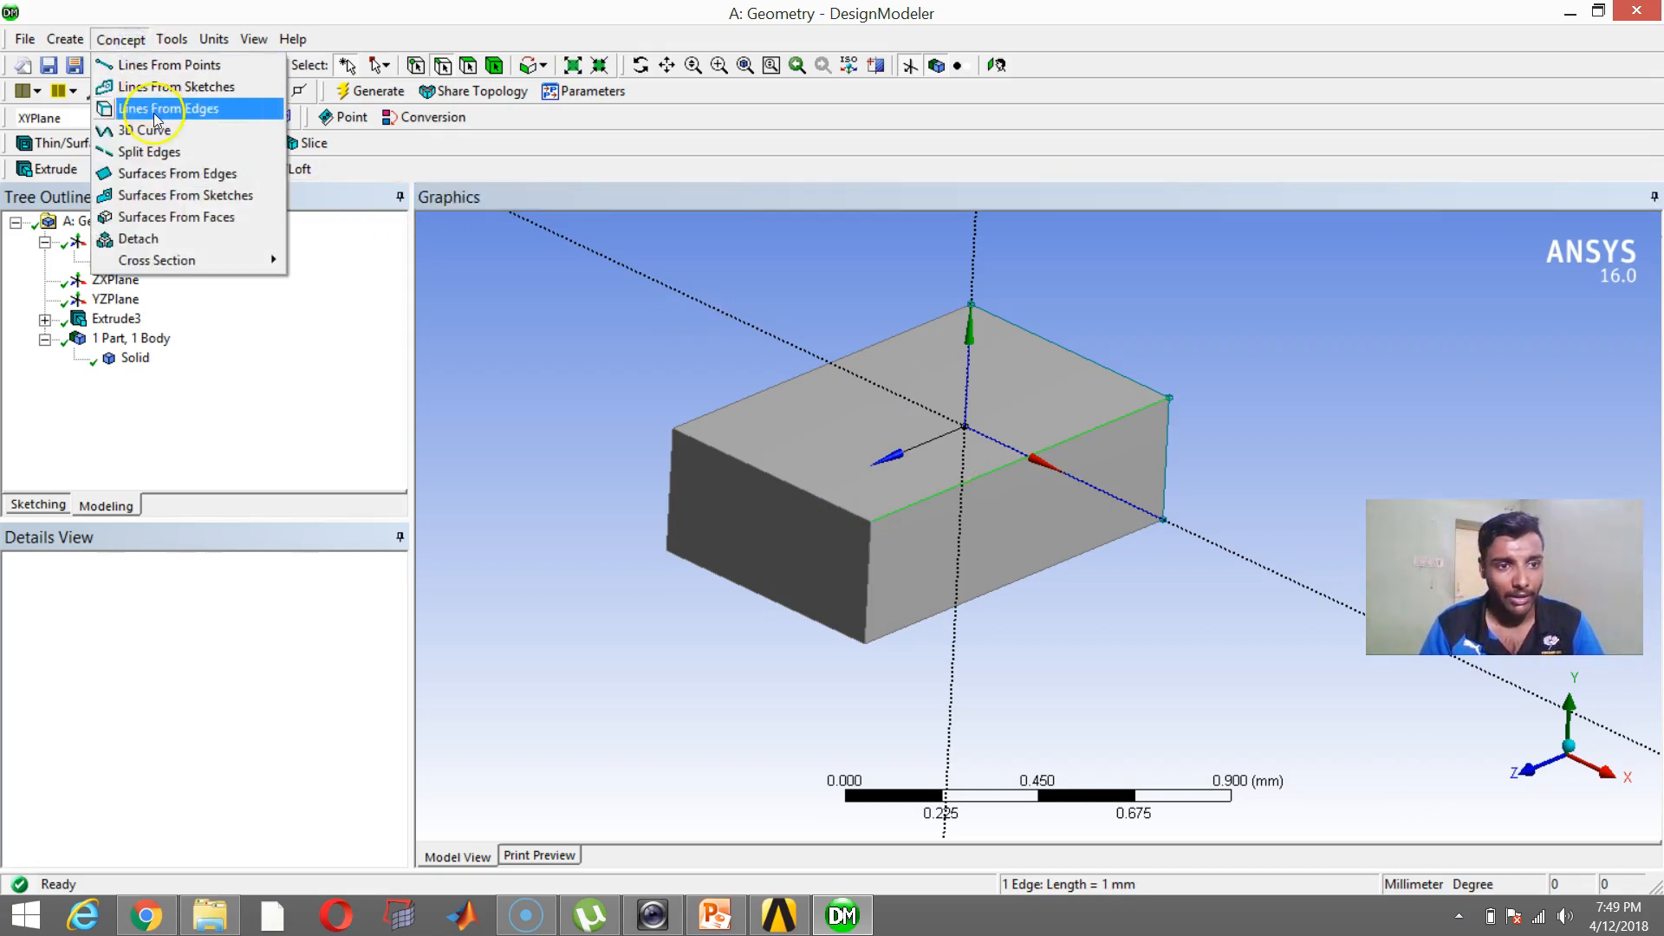
pyautogui.click(154, 113)
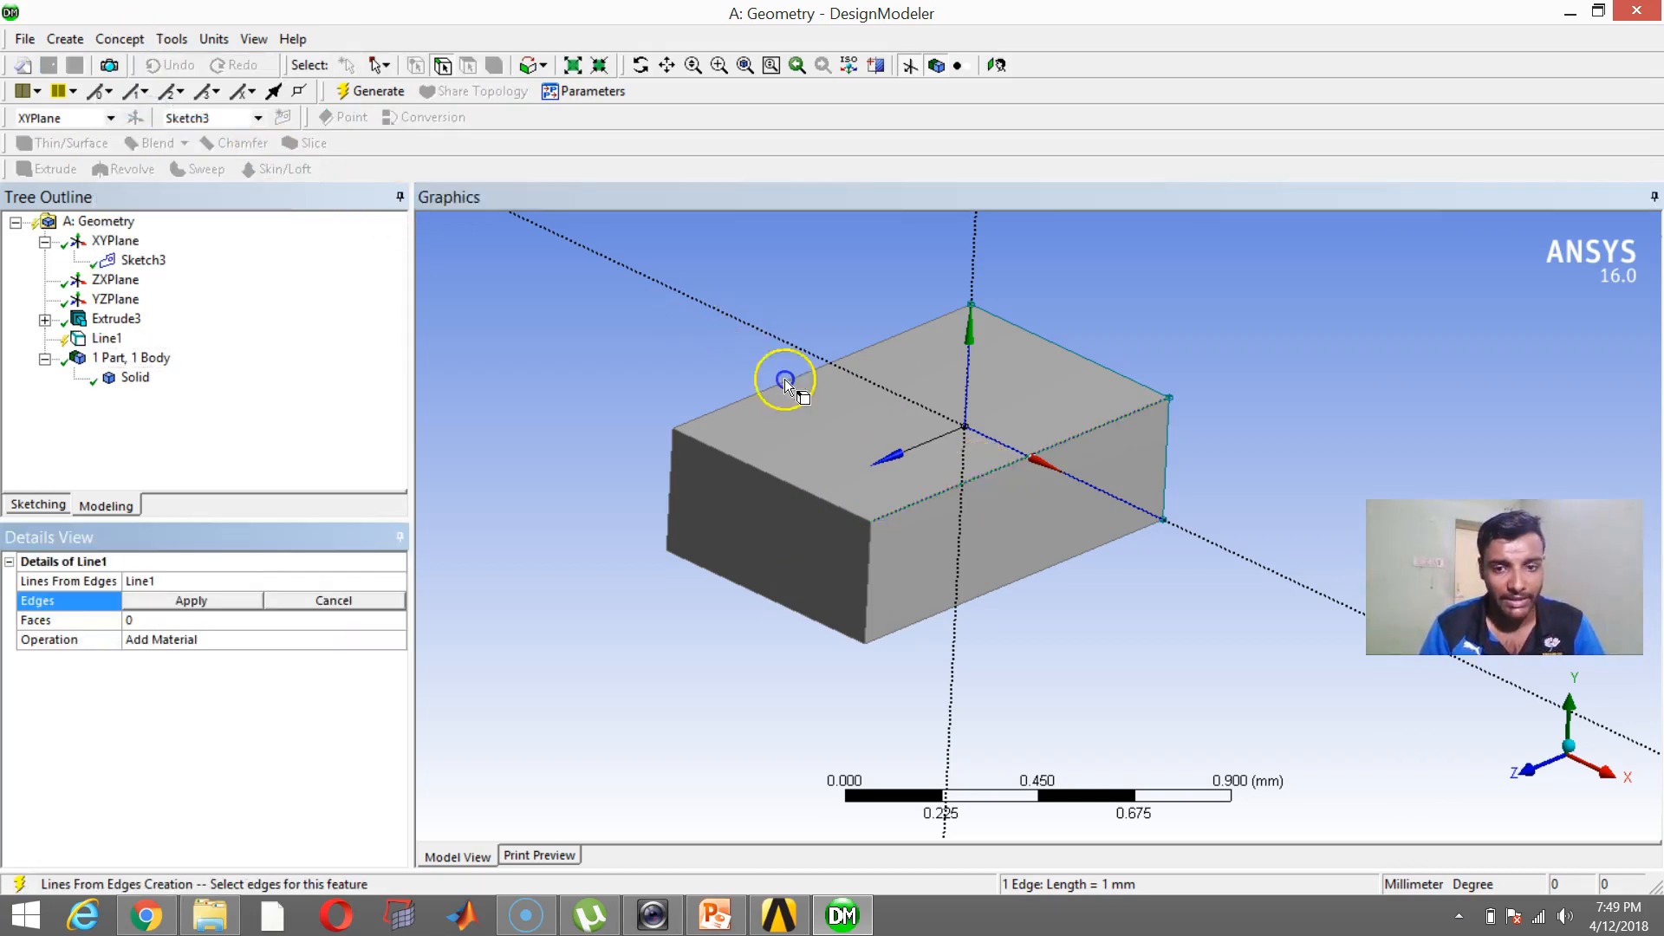
pyautogui.click(981, 474)
pyautogui.keyDown('ctrl'); pyautogui.click(782, 477); pyautogui.keyUp('ctrl')
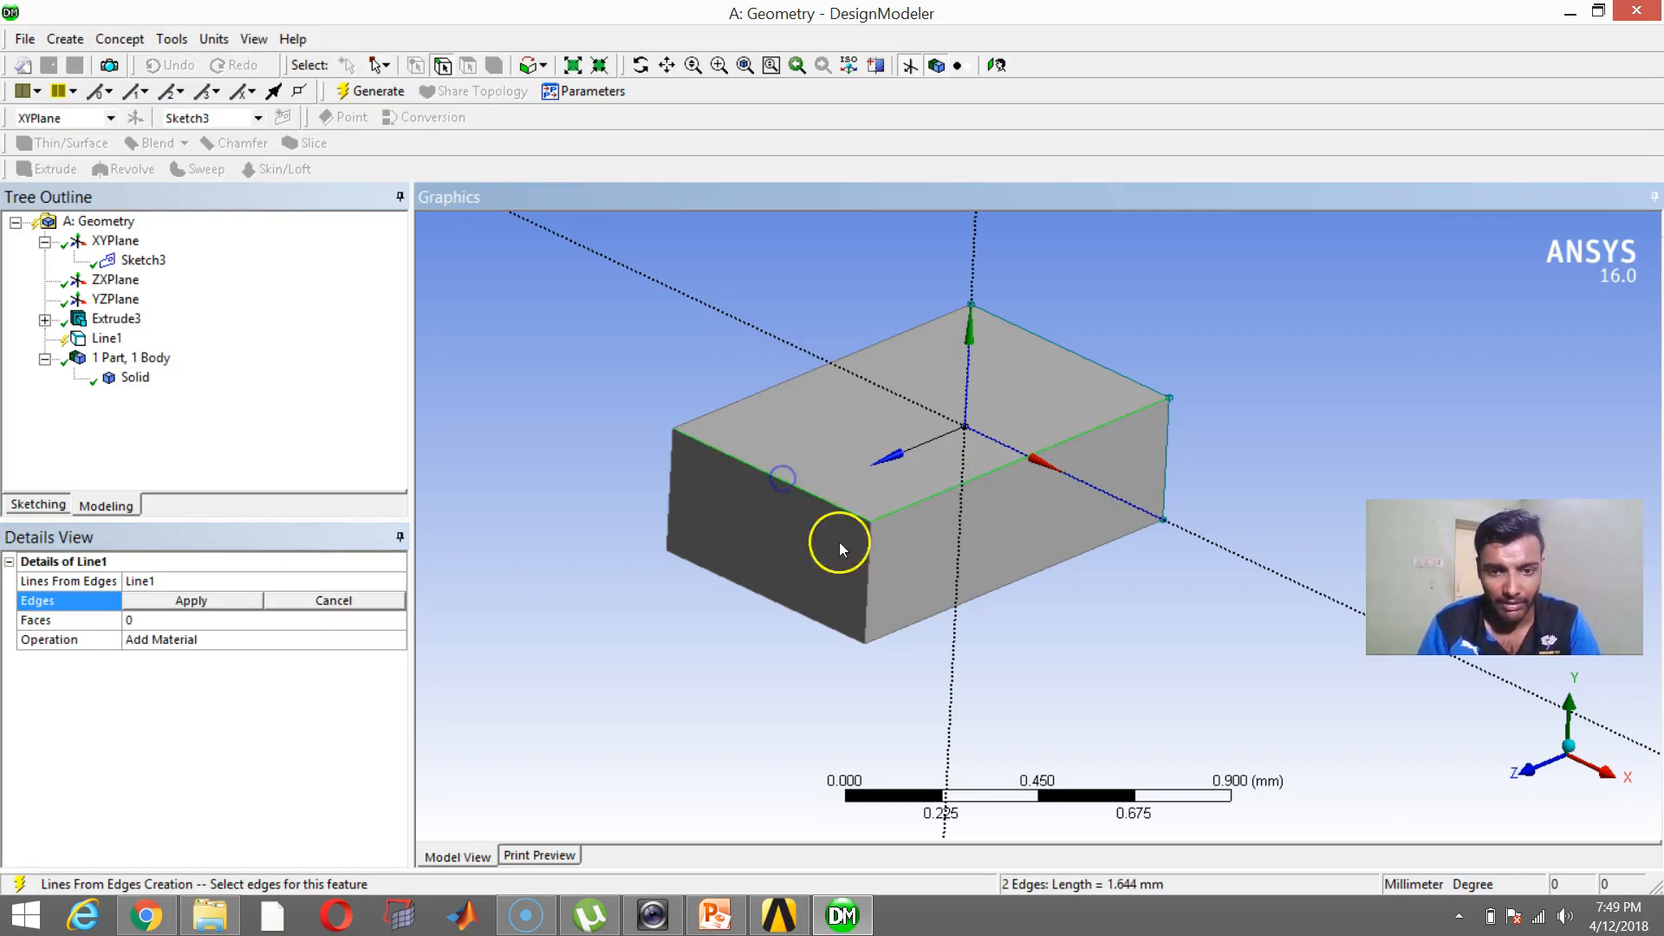
pyautogui.keyDown('ctrl'); pyautogui.click(866, 557); pyautogui.keyUp('ctrl')
pyautogui.click(224, 600)
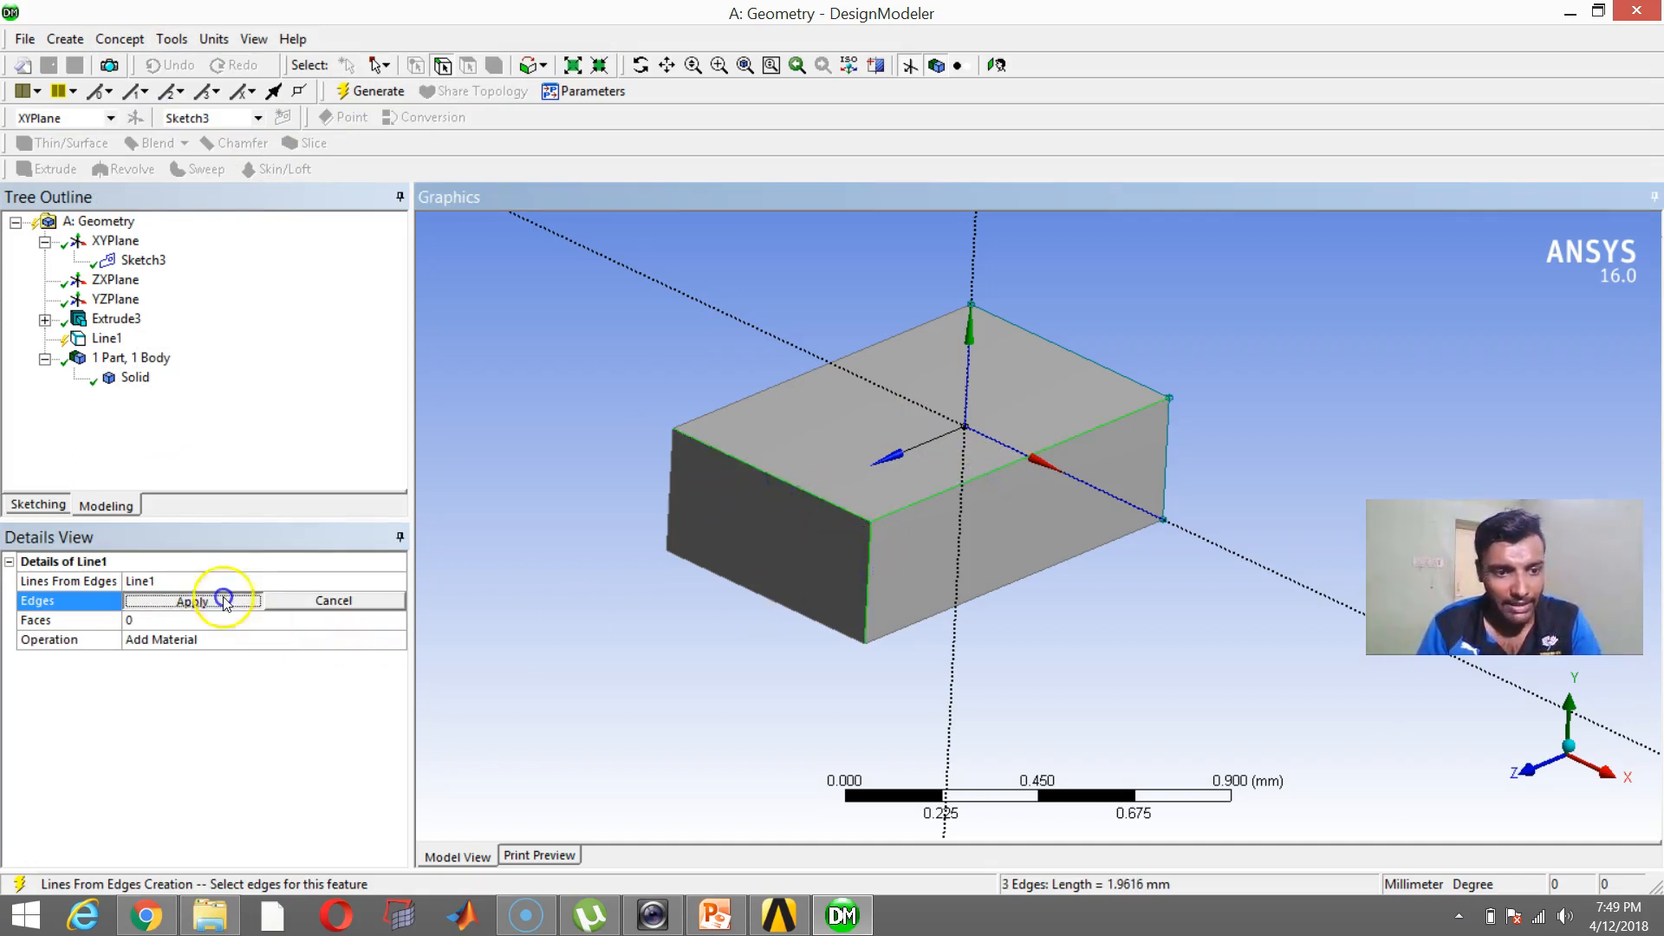
pyautogui.click(377, 91)
# Inspect the line body with the solid hidden, and show all bodies again
pyautogui.click(154, 406)
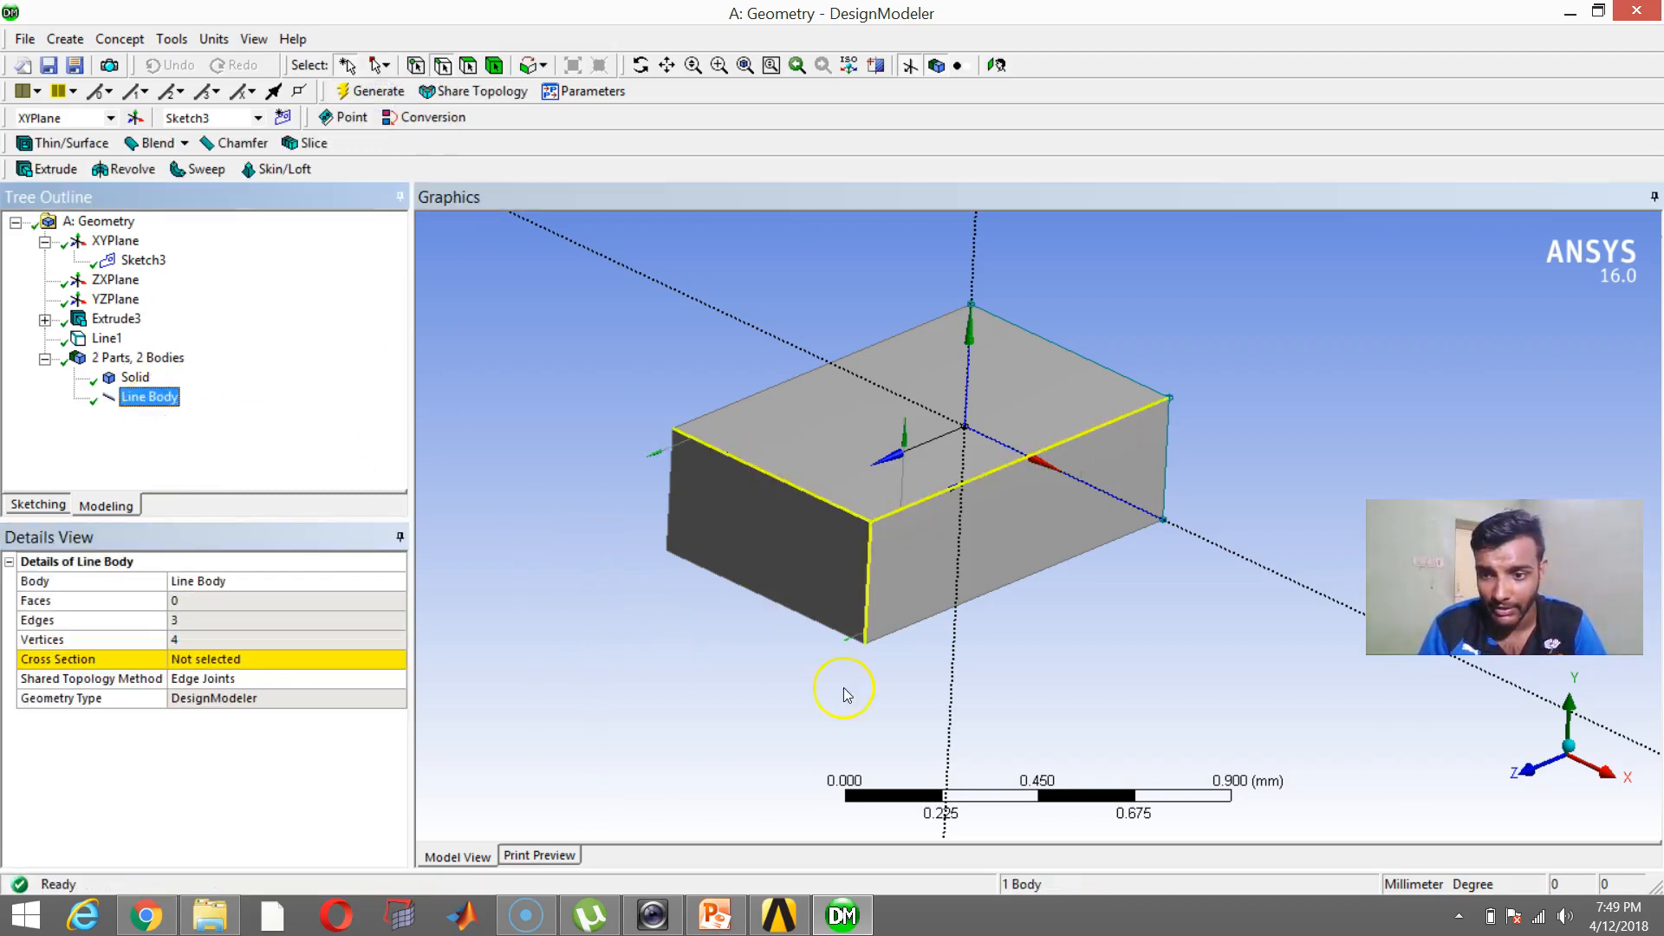
pyautogui.rightClick(134, 378)
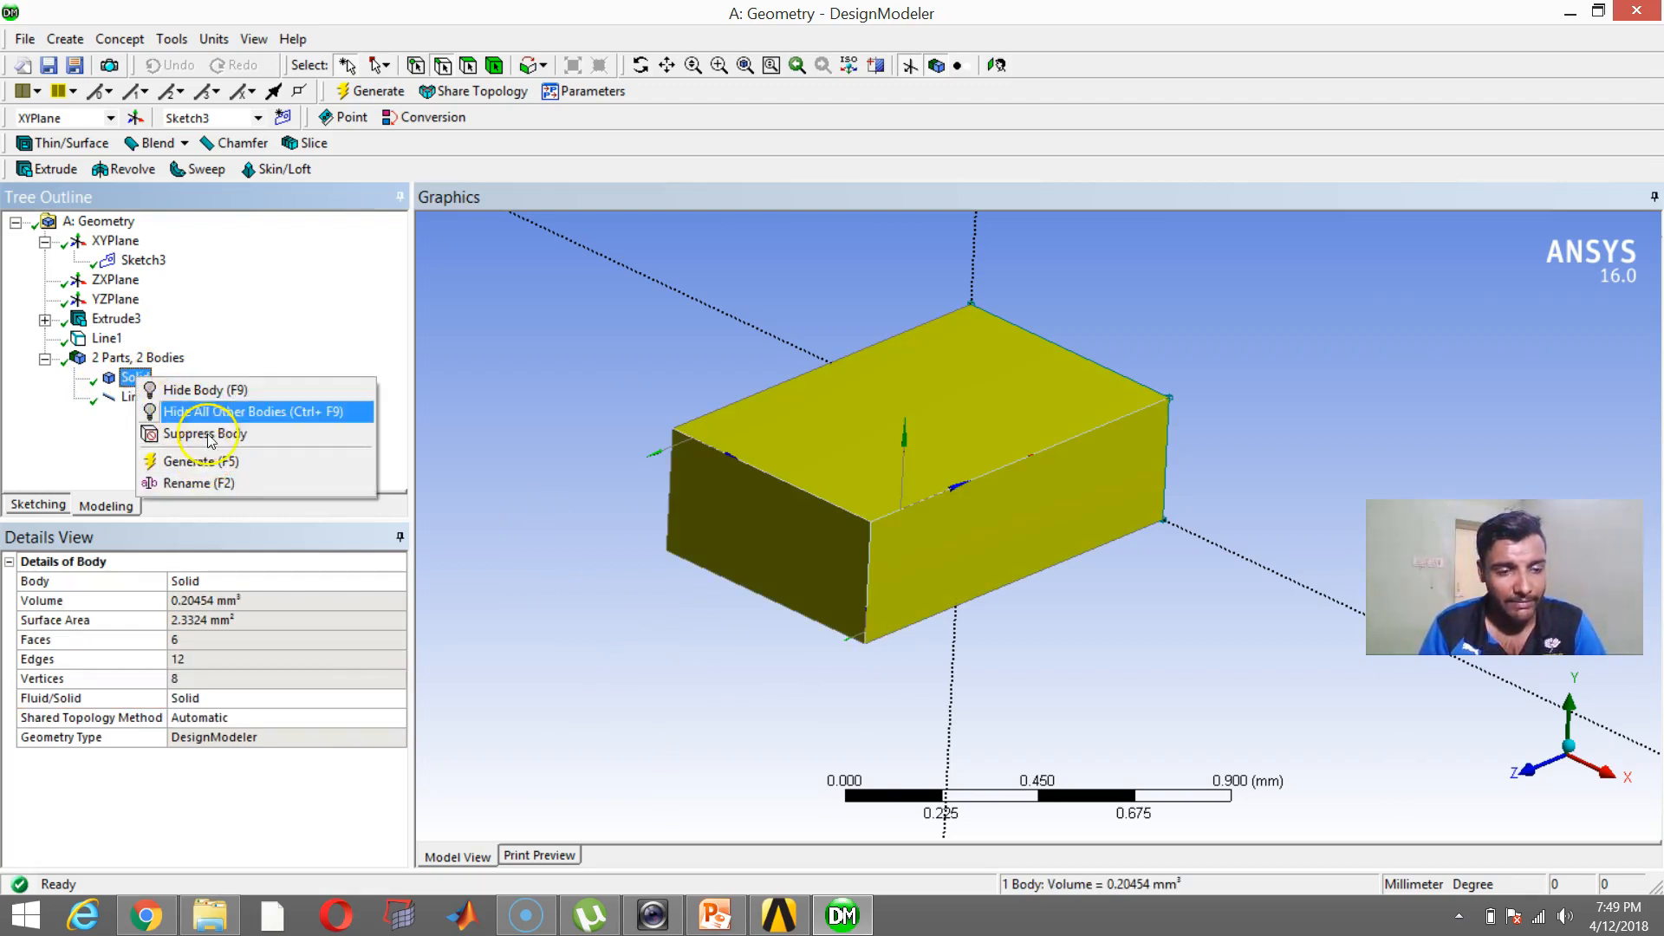
pyautogui.click(201, 390)
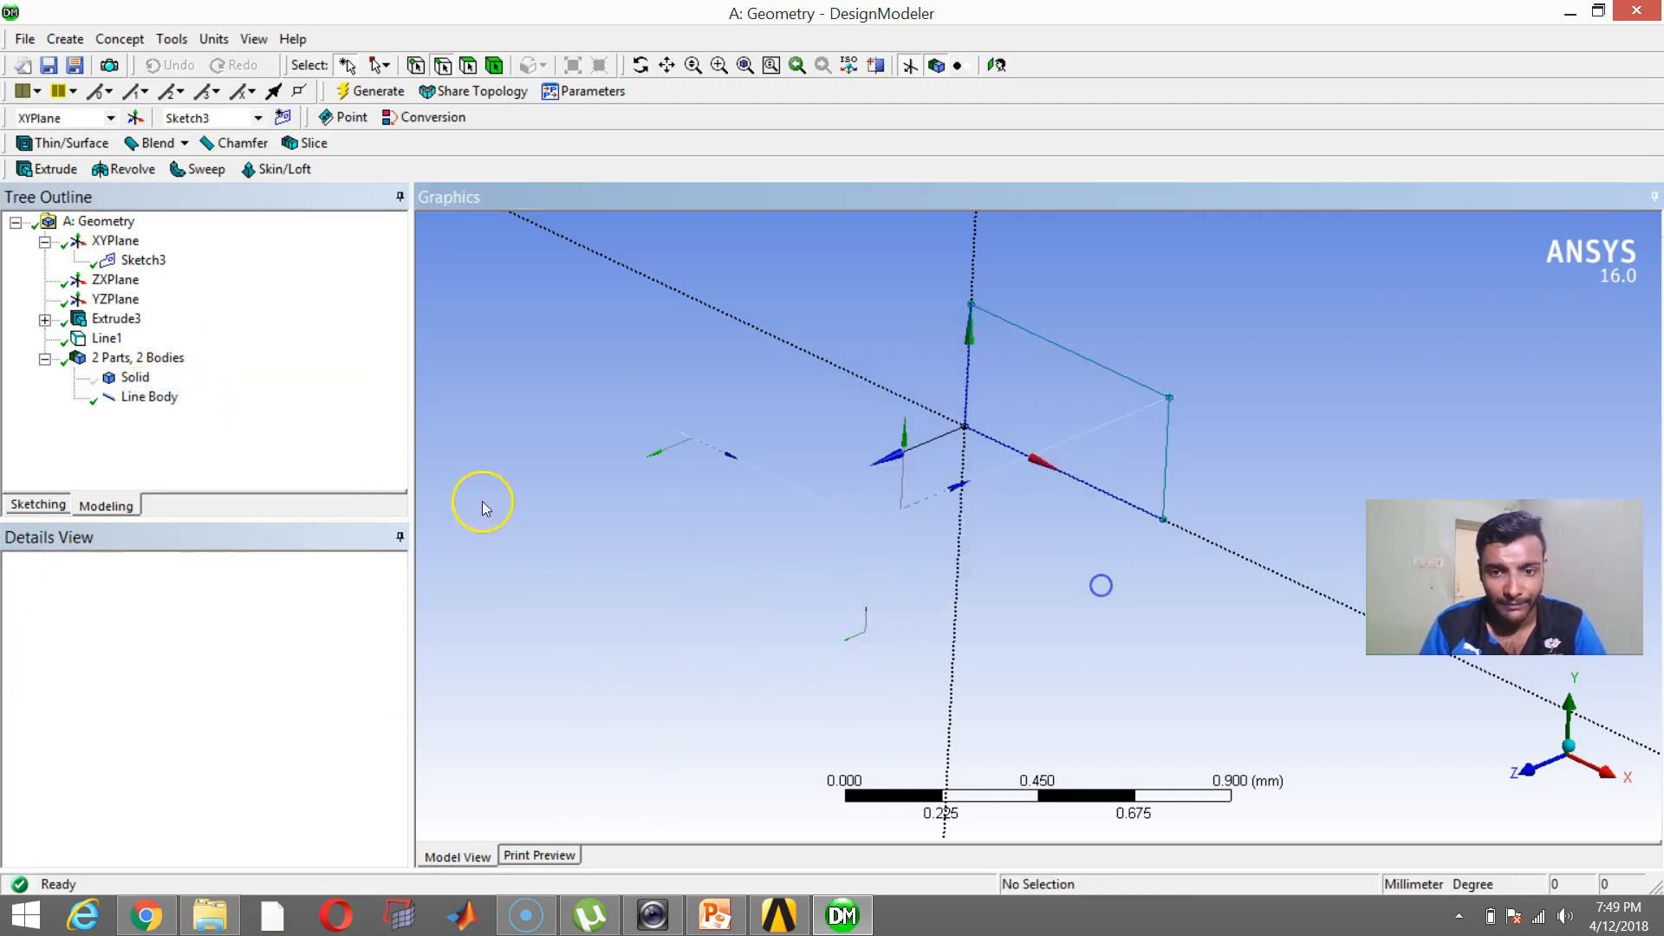
pyautogui.click(150, 397)
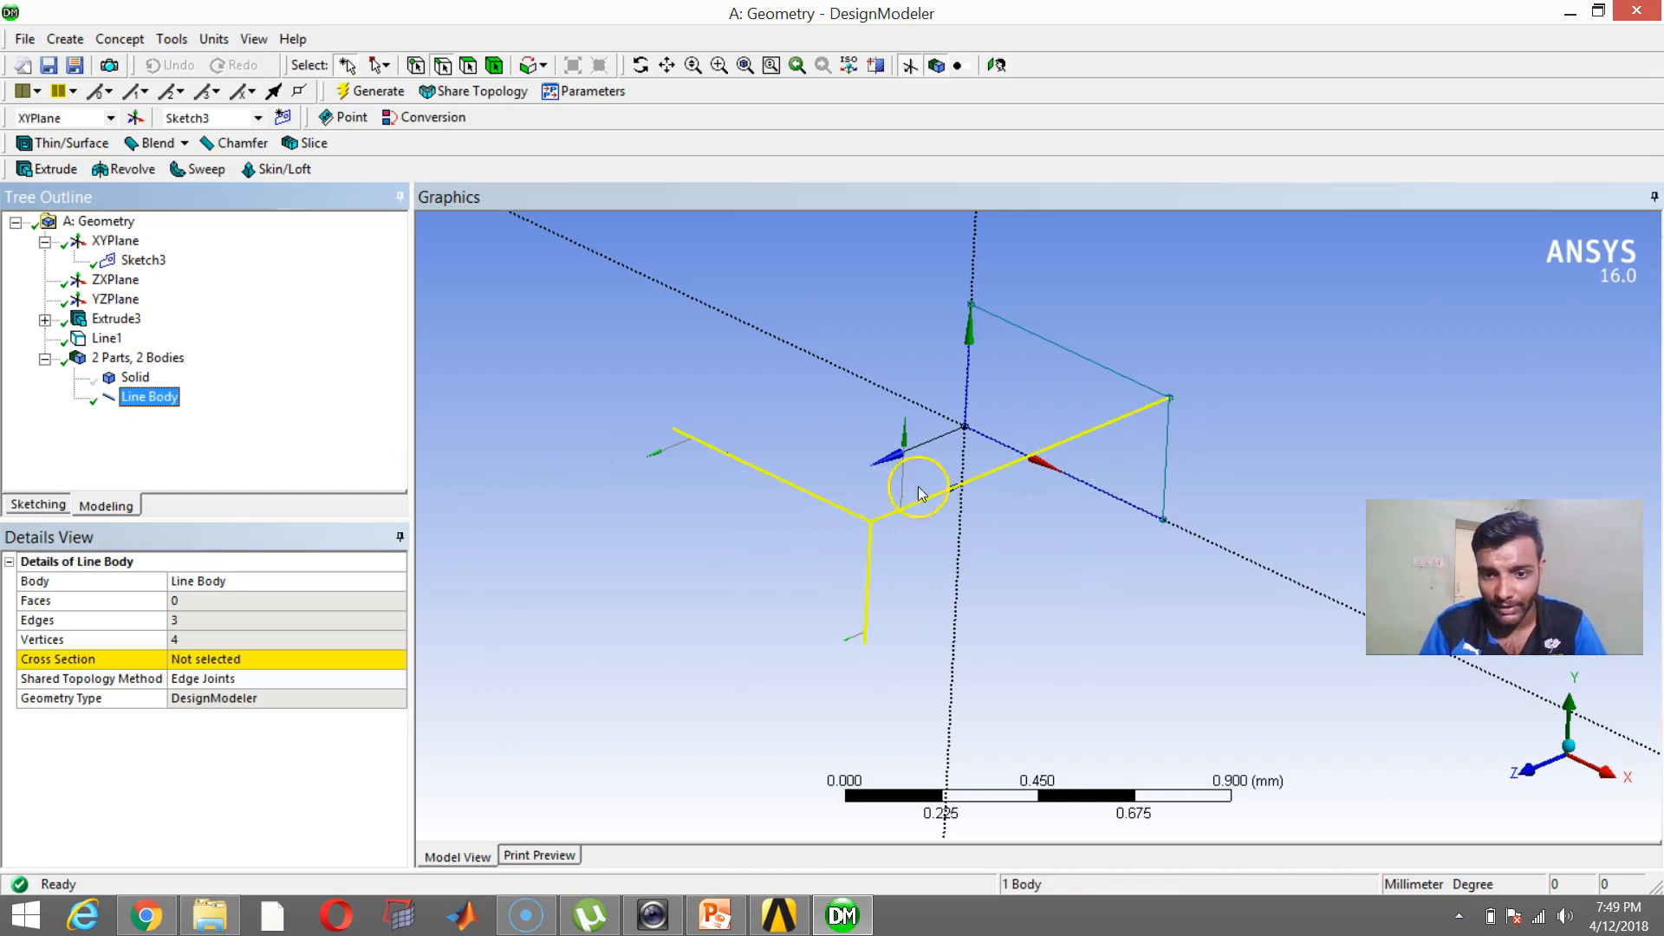
pyautogui.rightClick(148, 395)
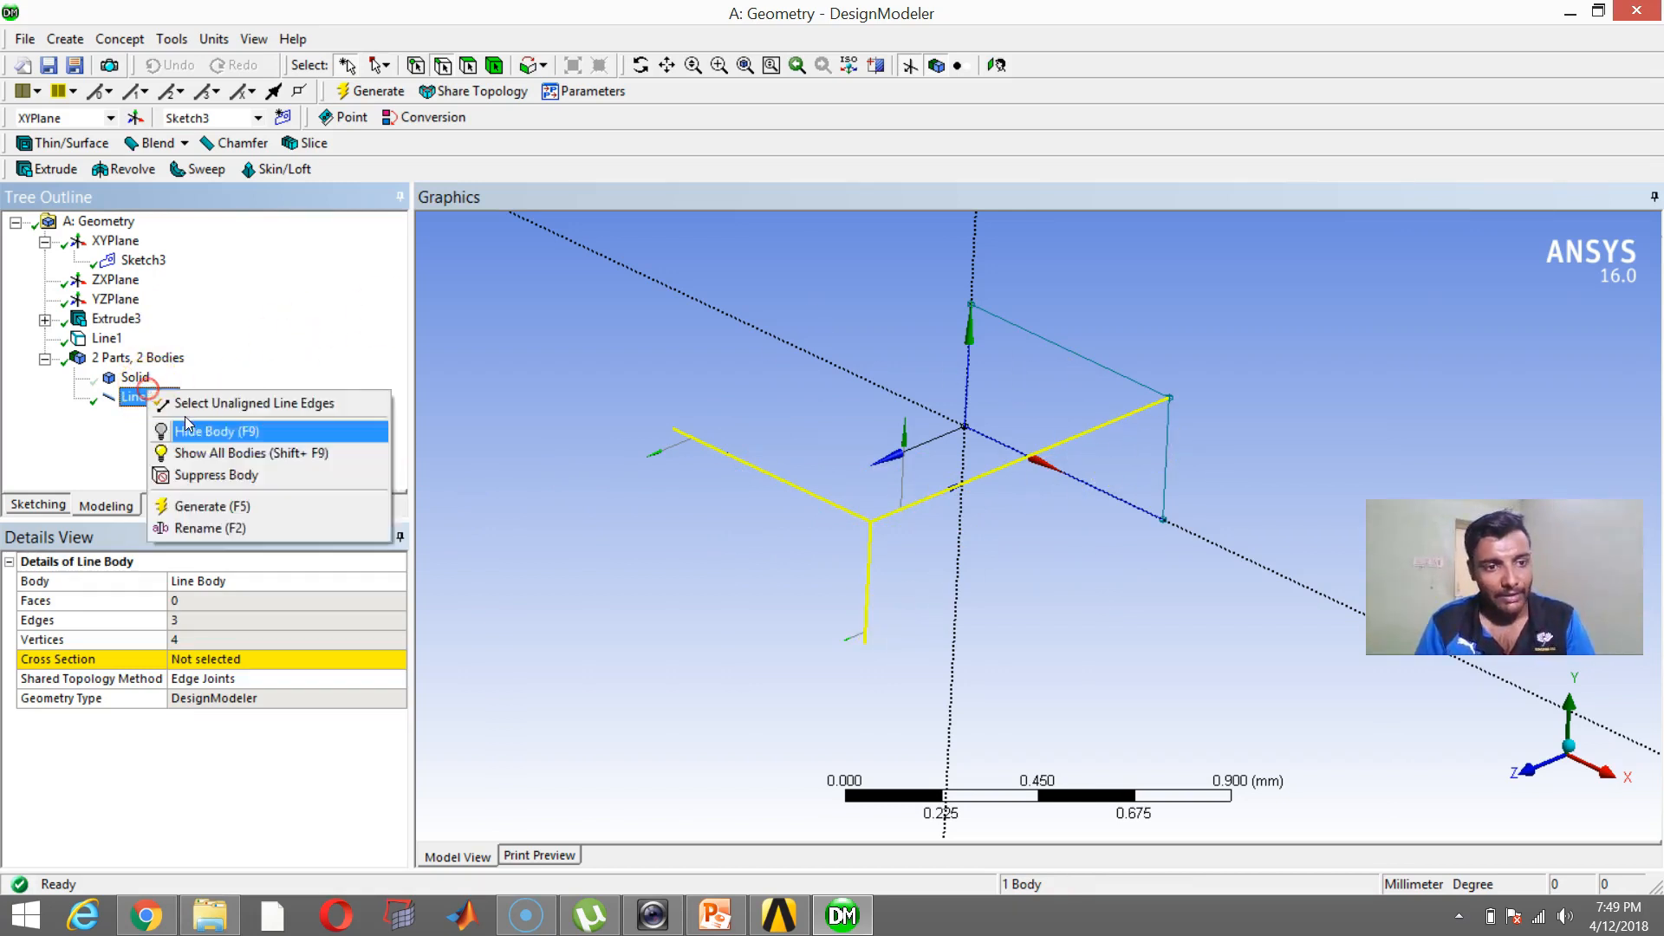
pyautogui.rightClick(100, 381)
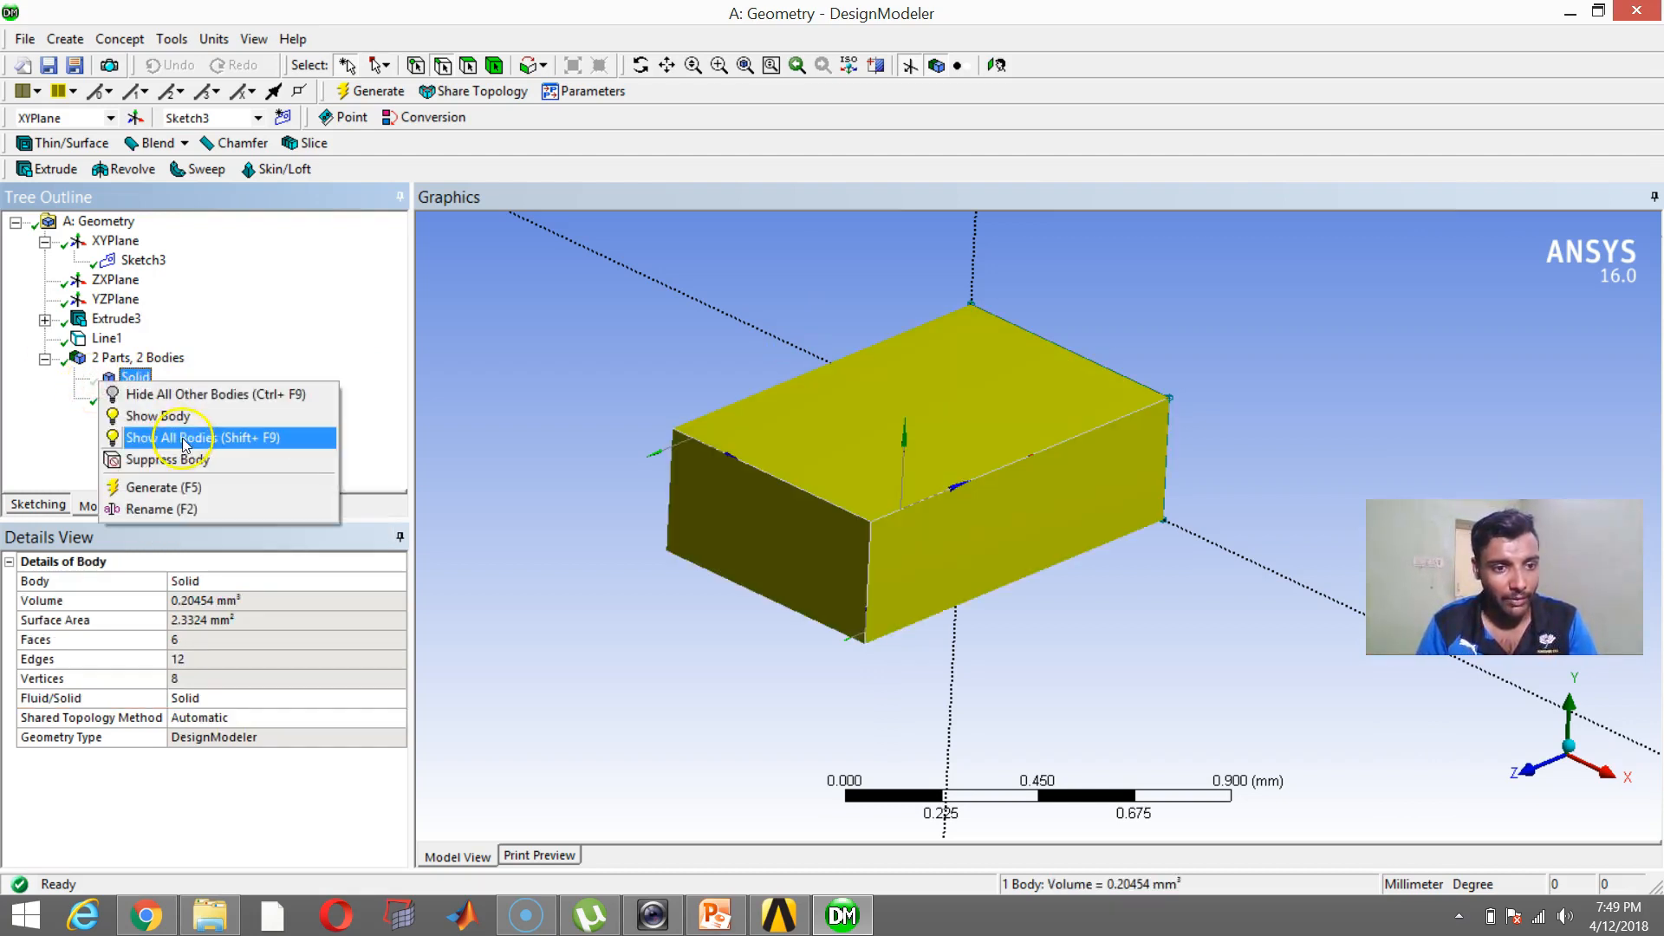
pyautogui.click(185, 437)
# Delete the Line1 feature made from the block's edges
pyautogui.click(106, 338)
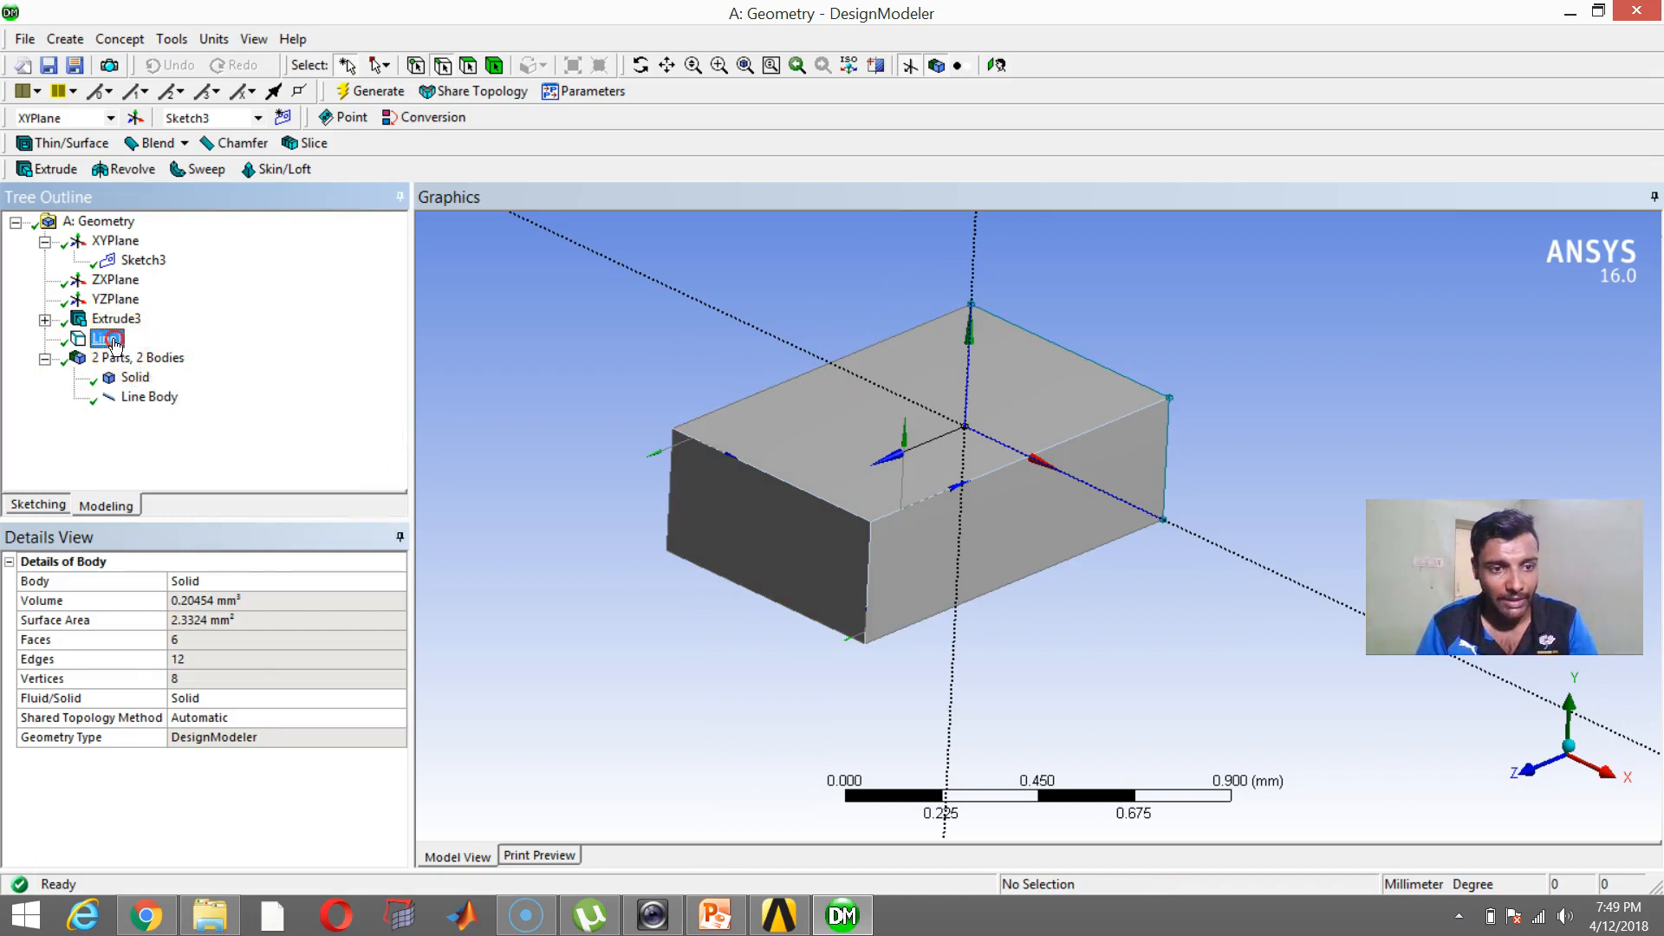
pyautogui.rightClick(195, 450)
pyautogui.click(276, 619)
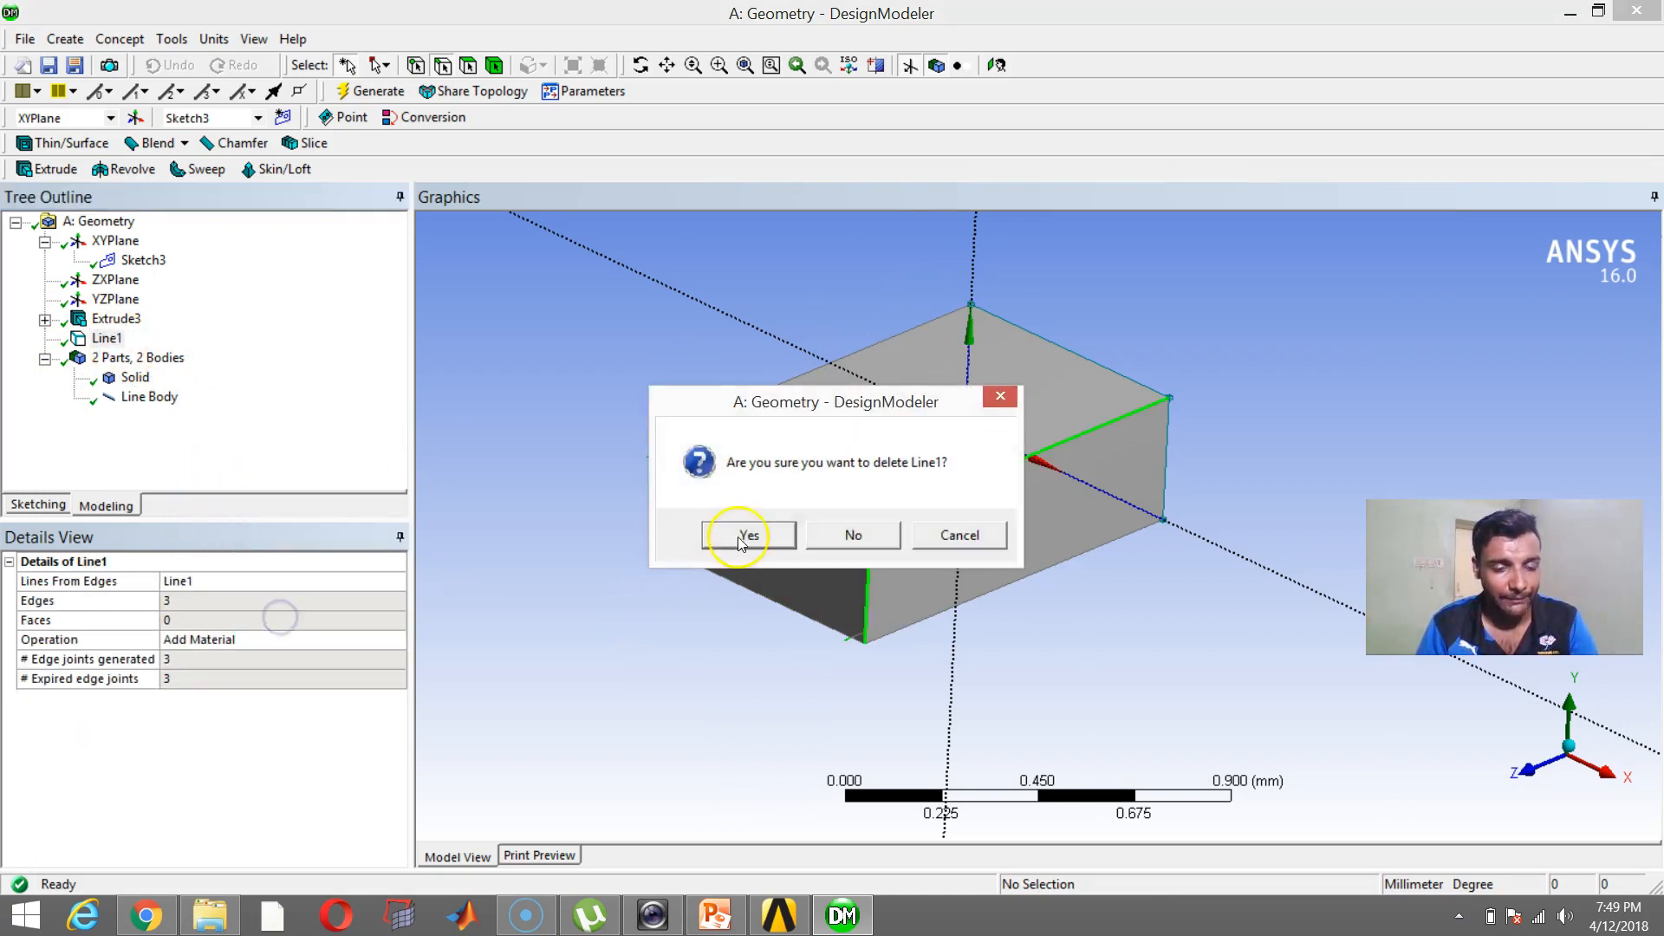
pyautogui.click(743, 531)
# Split the block's long upper edge beside the front corner with Split Edges at a fraction of 0.5 and generate it
pyautogui.click(120, 39)
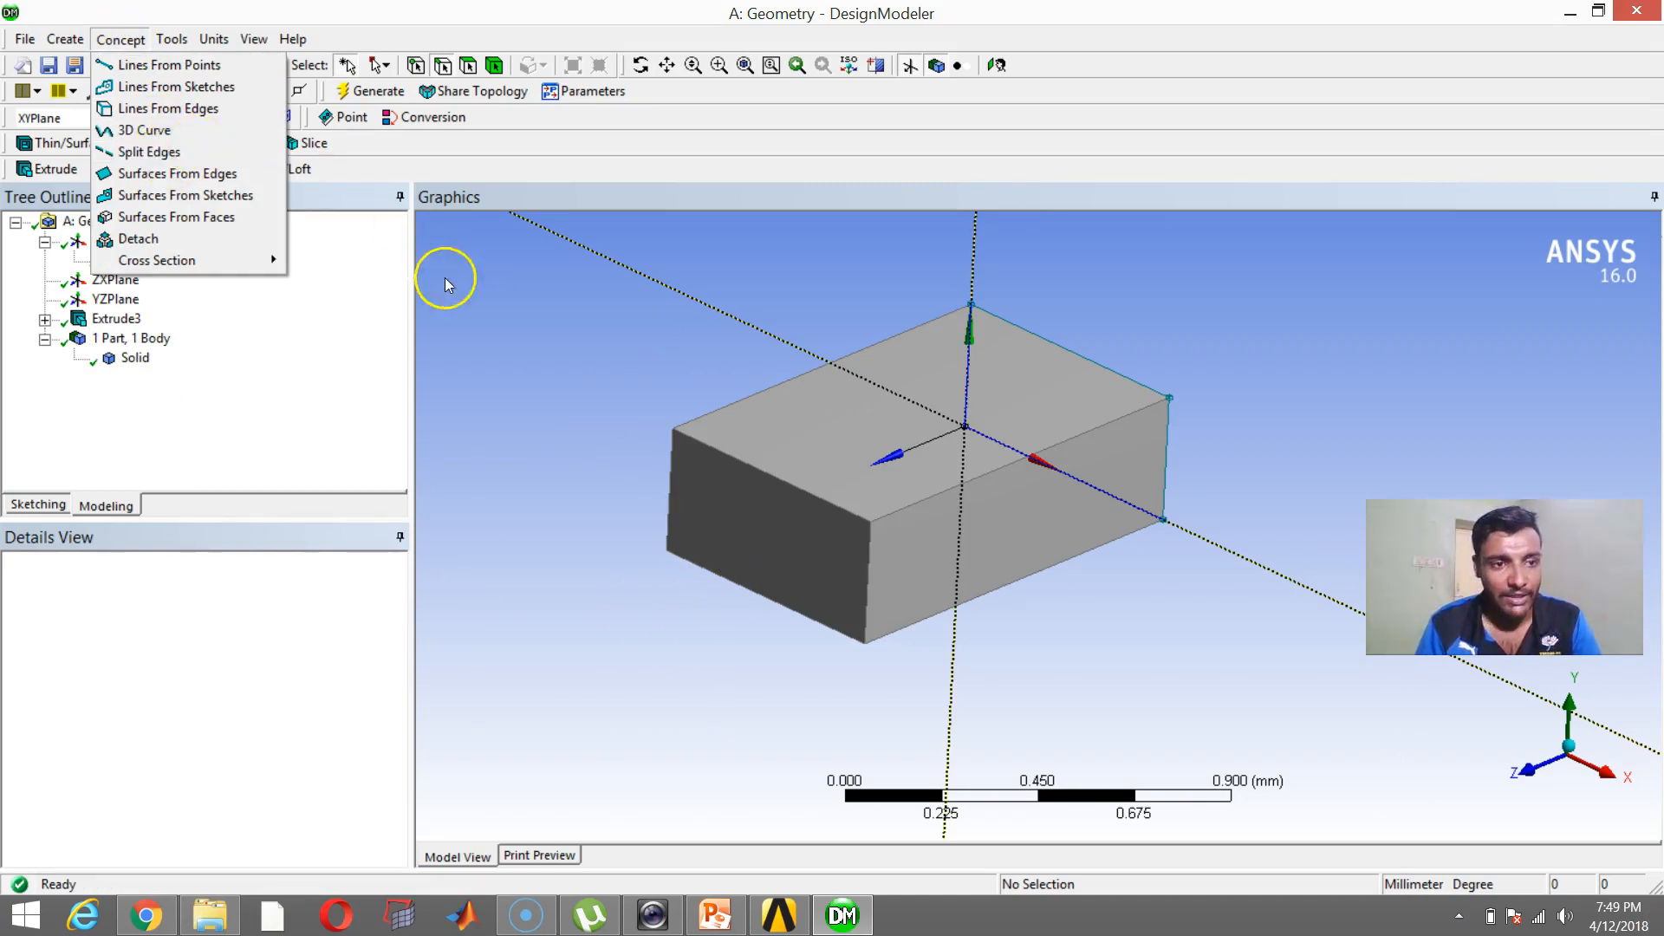
pyautogui.click(488, 360)
pyautogui.click(442, 66)
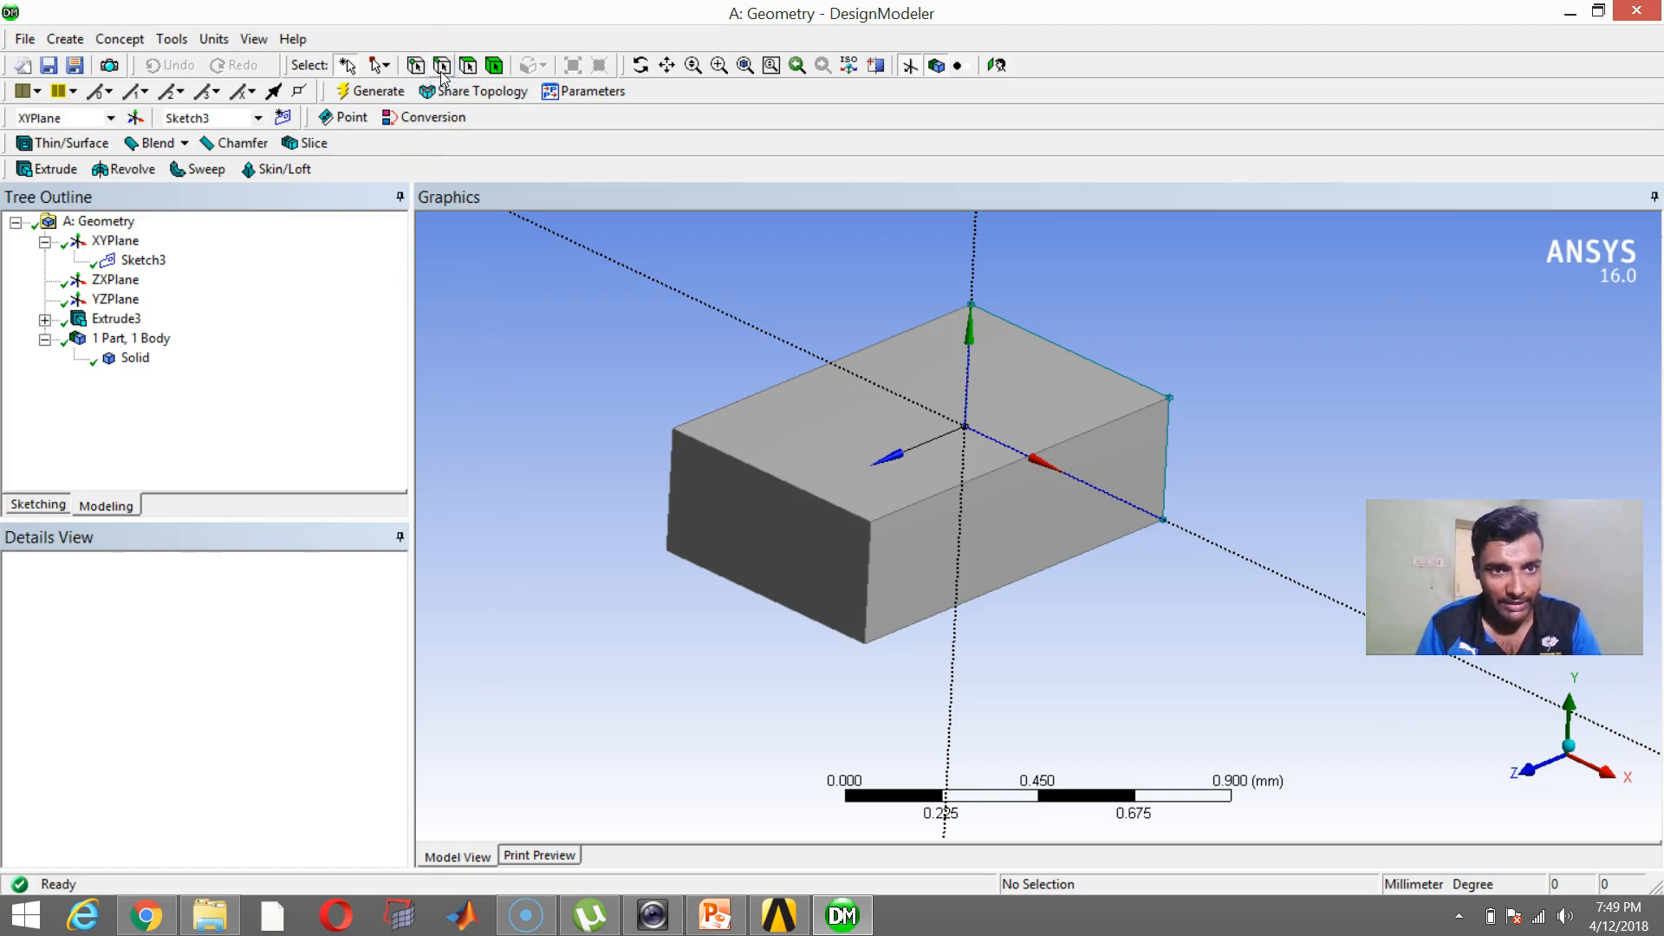
pyautogui.click(998, 467)
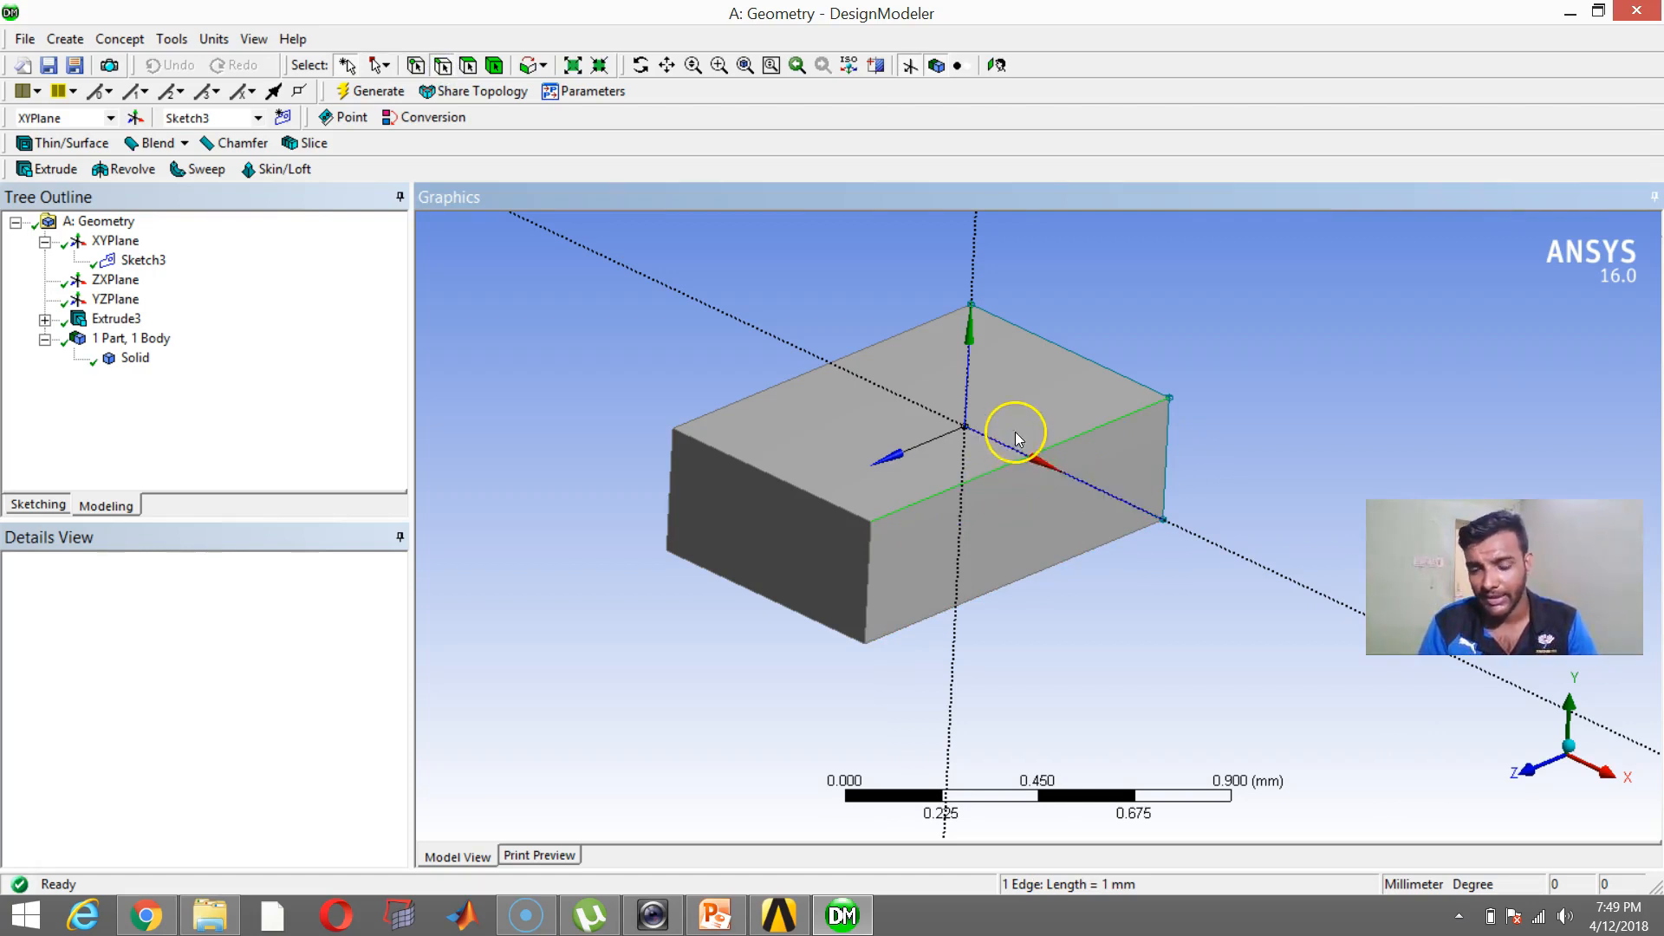
pyautogui.click(119, 38)
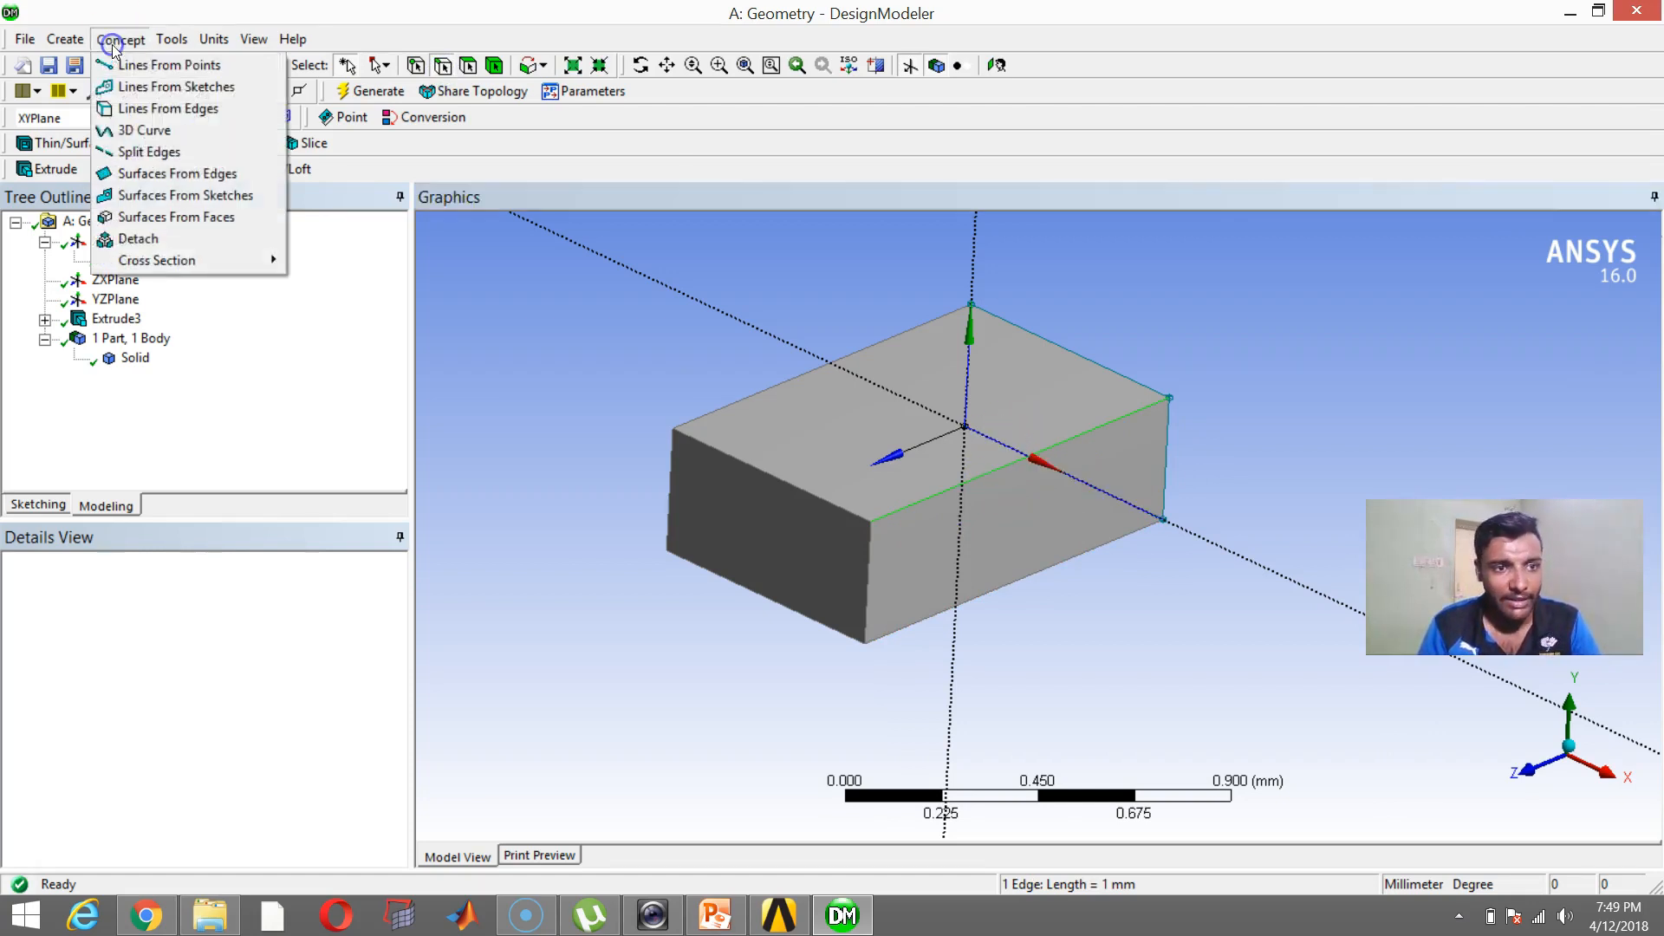
pyautogui.click(149, 152)
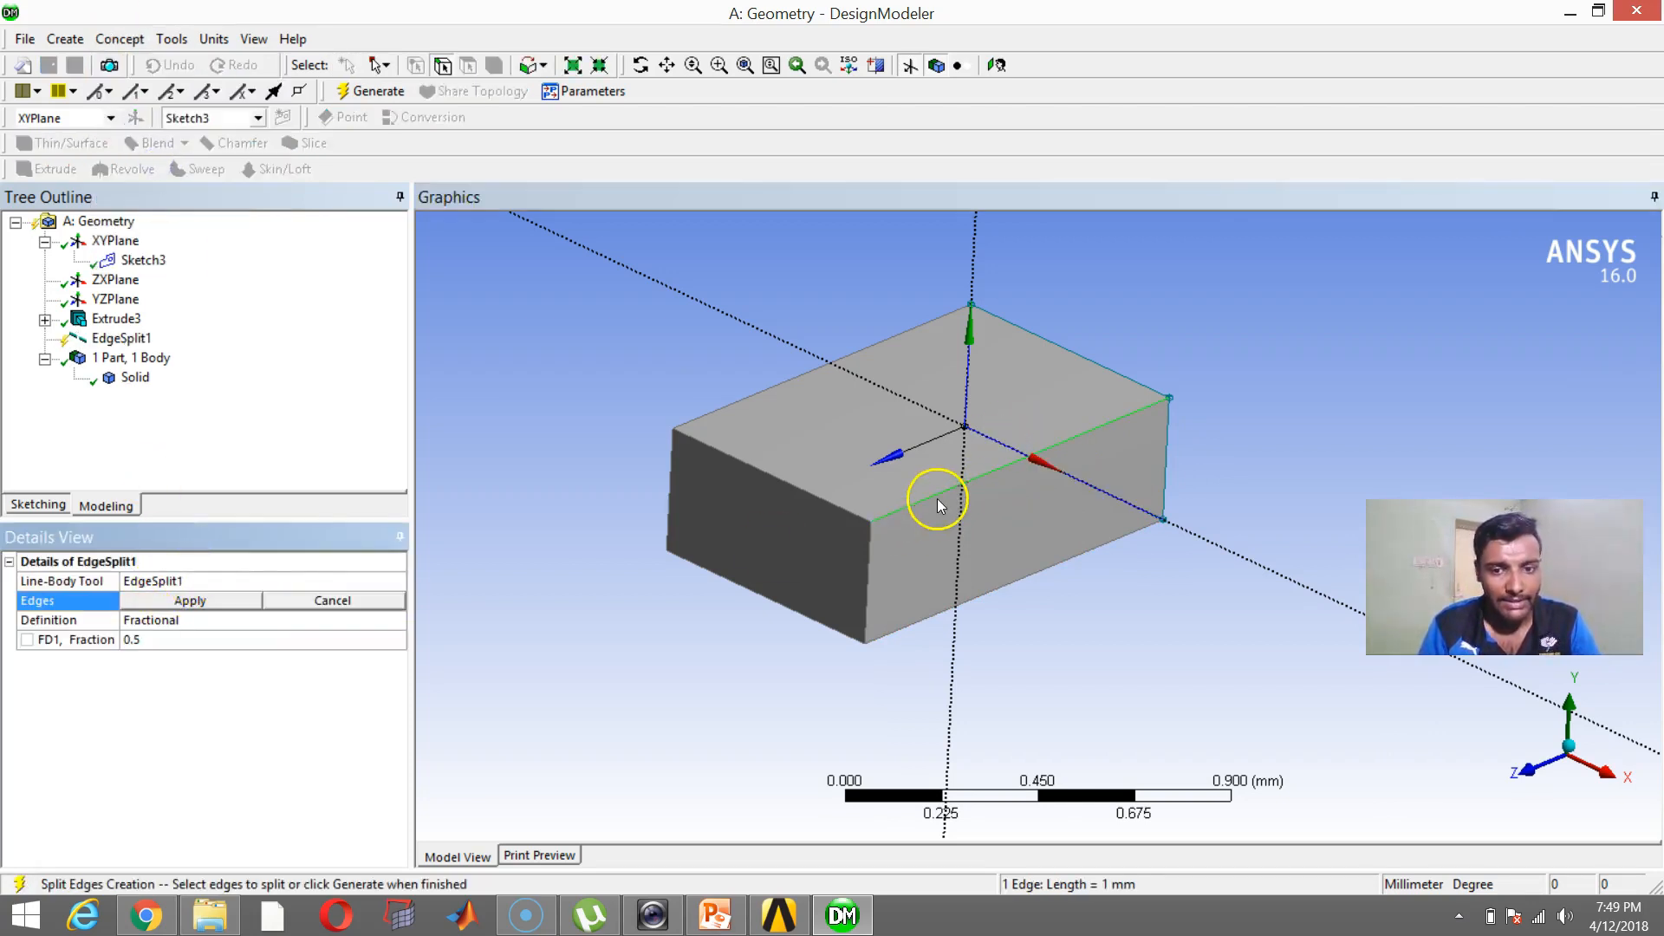
pyautogui.click(227, 600)
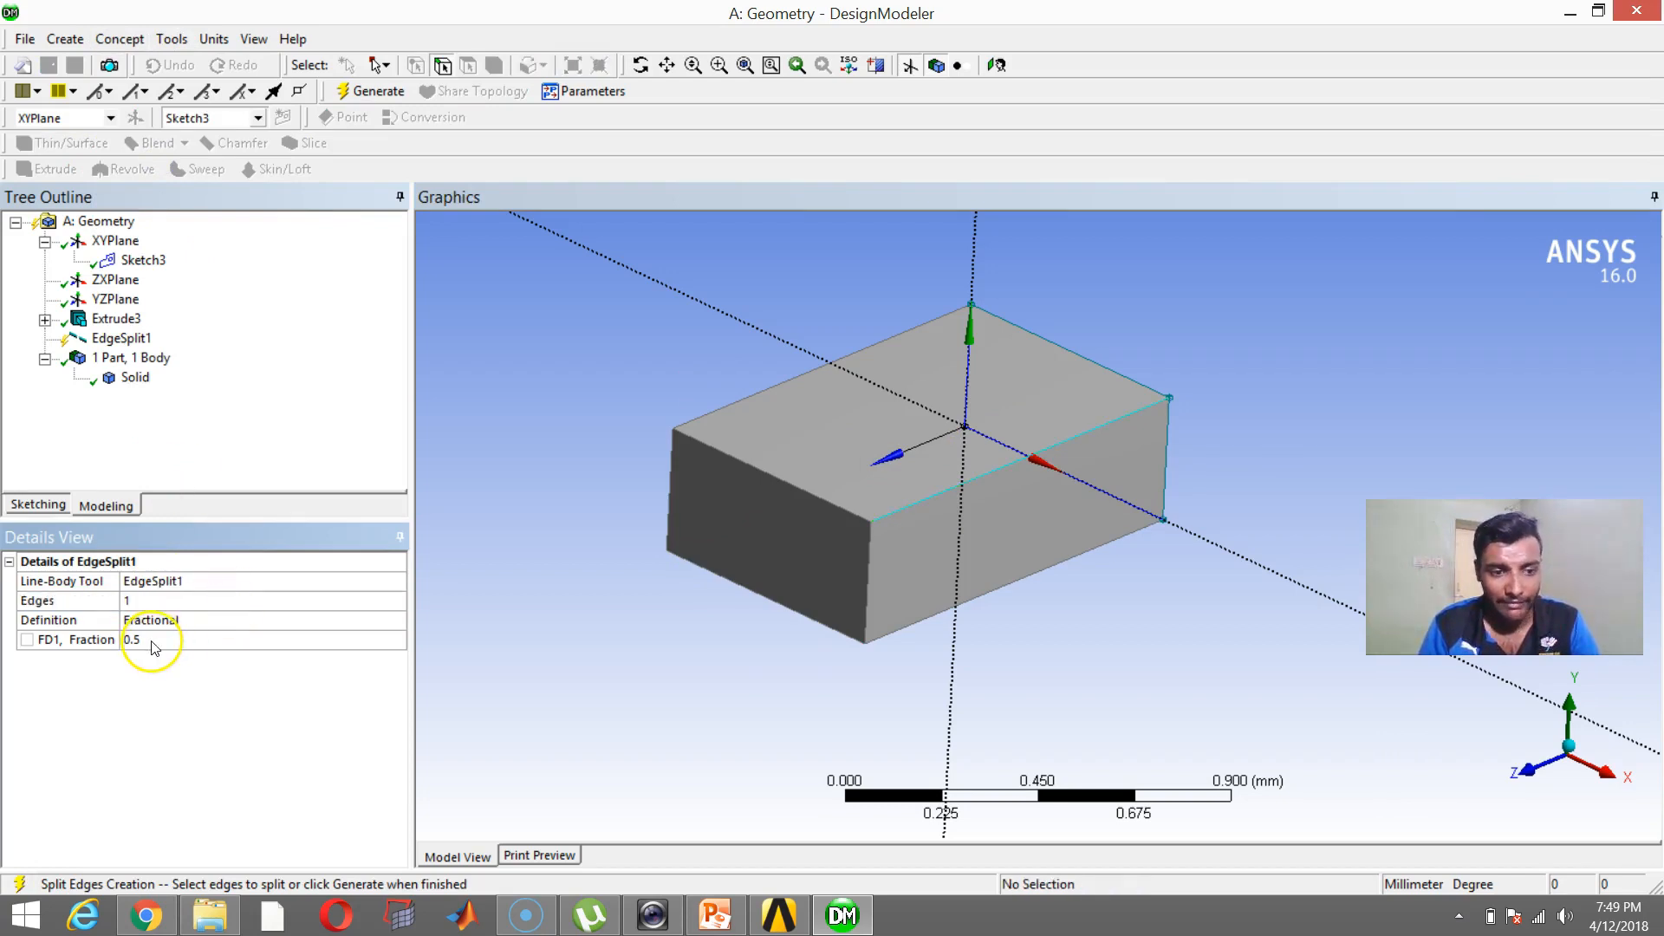
pyautogui.click(369, 91)
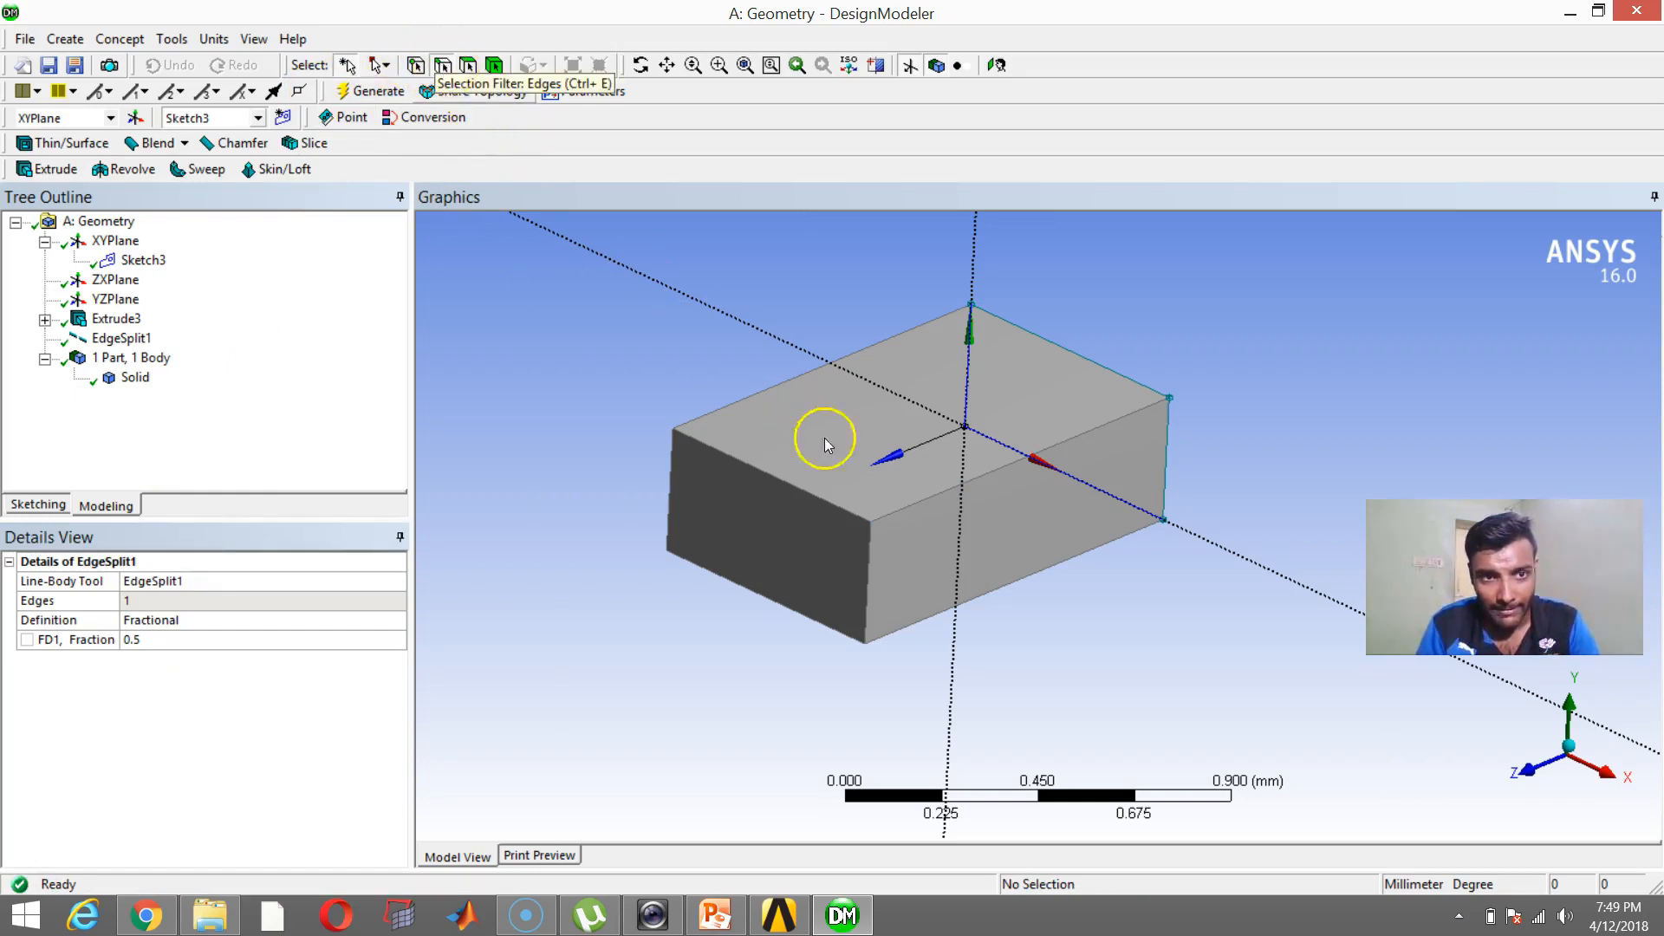
# Check the block's split upper edge by selecting each of its two segments, and clear the selection
pyautogui.click(928, 502)
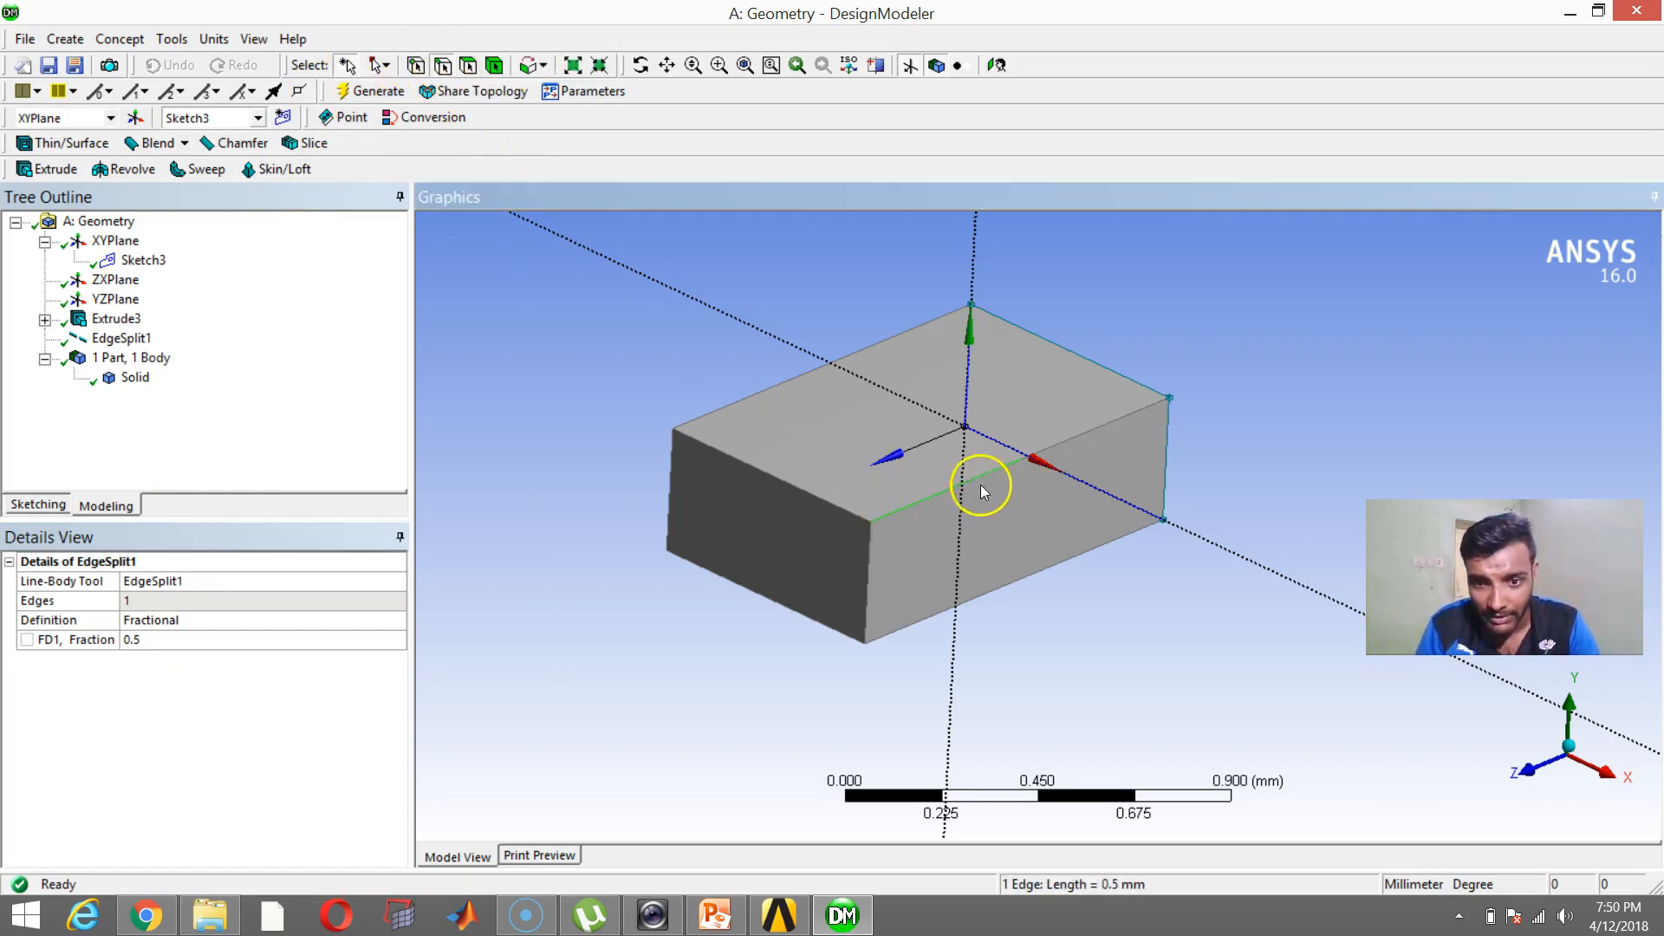
pyautogui.click(1102, 434)
pyautogui.click(1276, 347)
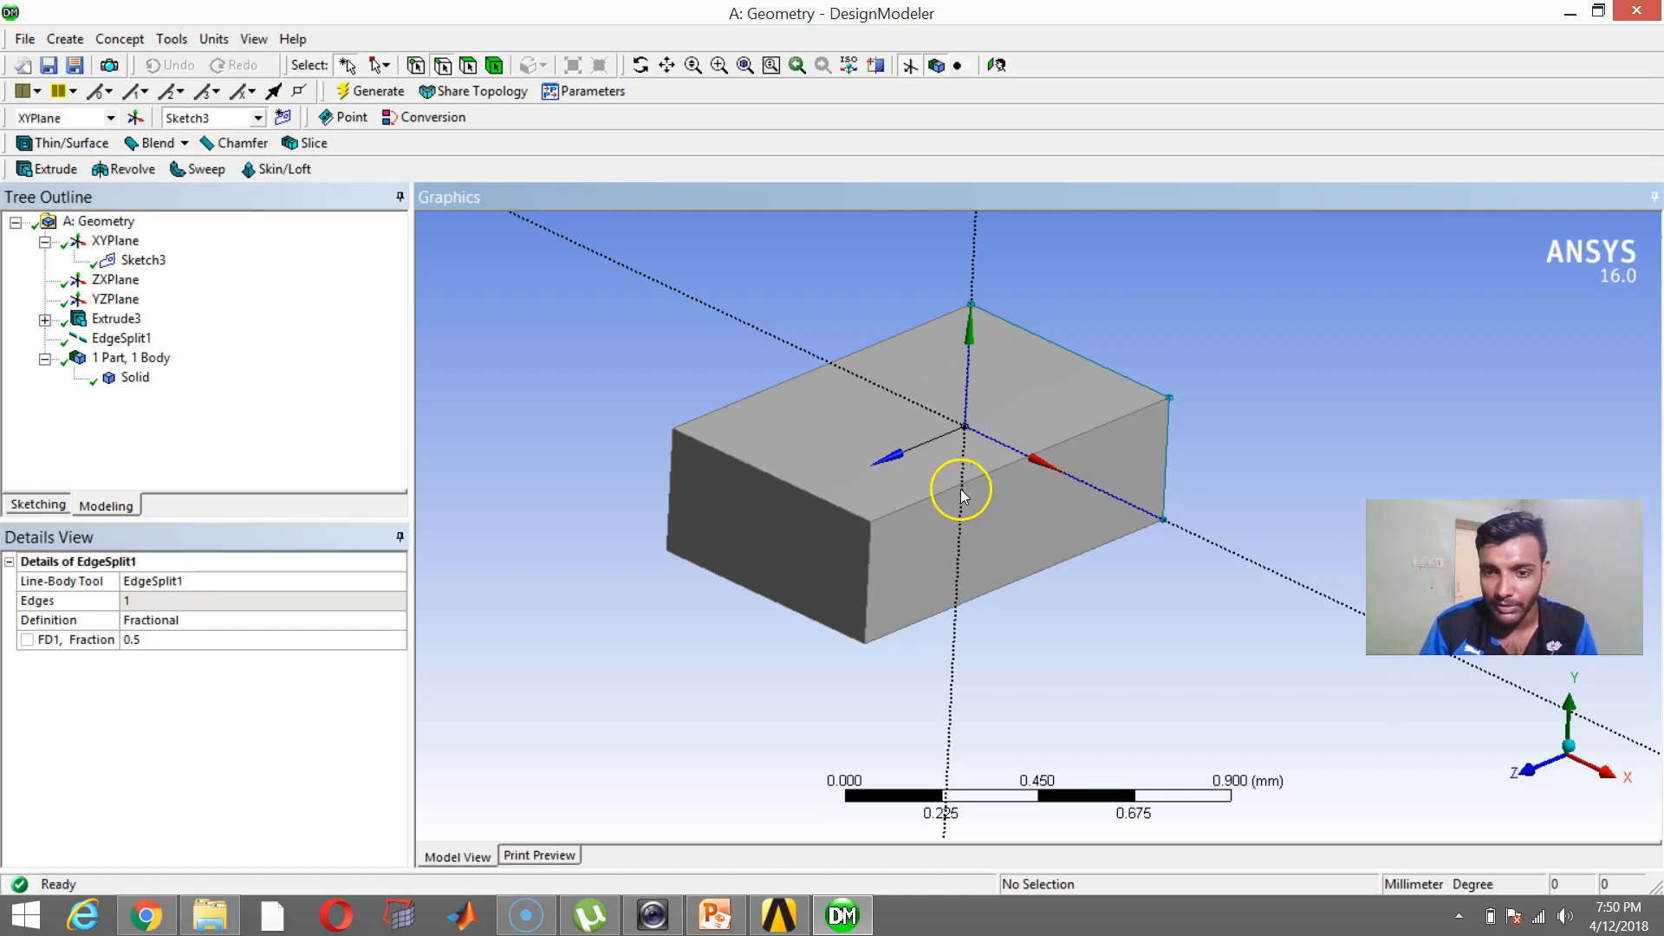
# Delete the EdgeSplit1 feature from the model
pyautogui.rightClick(120, 338)
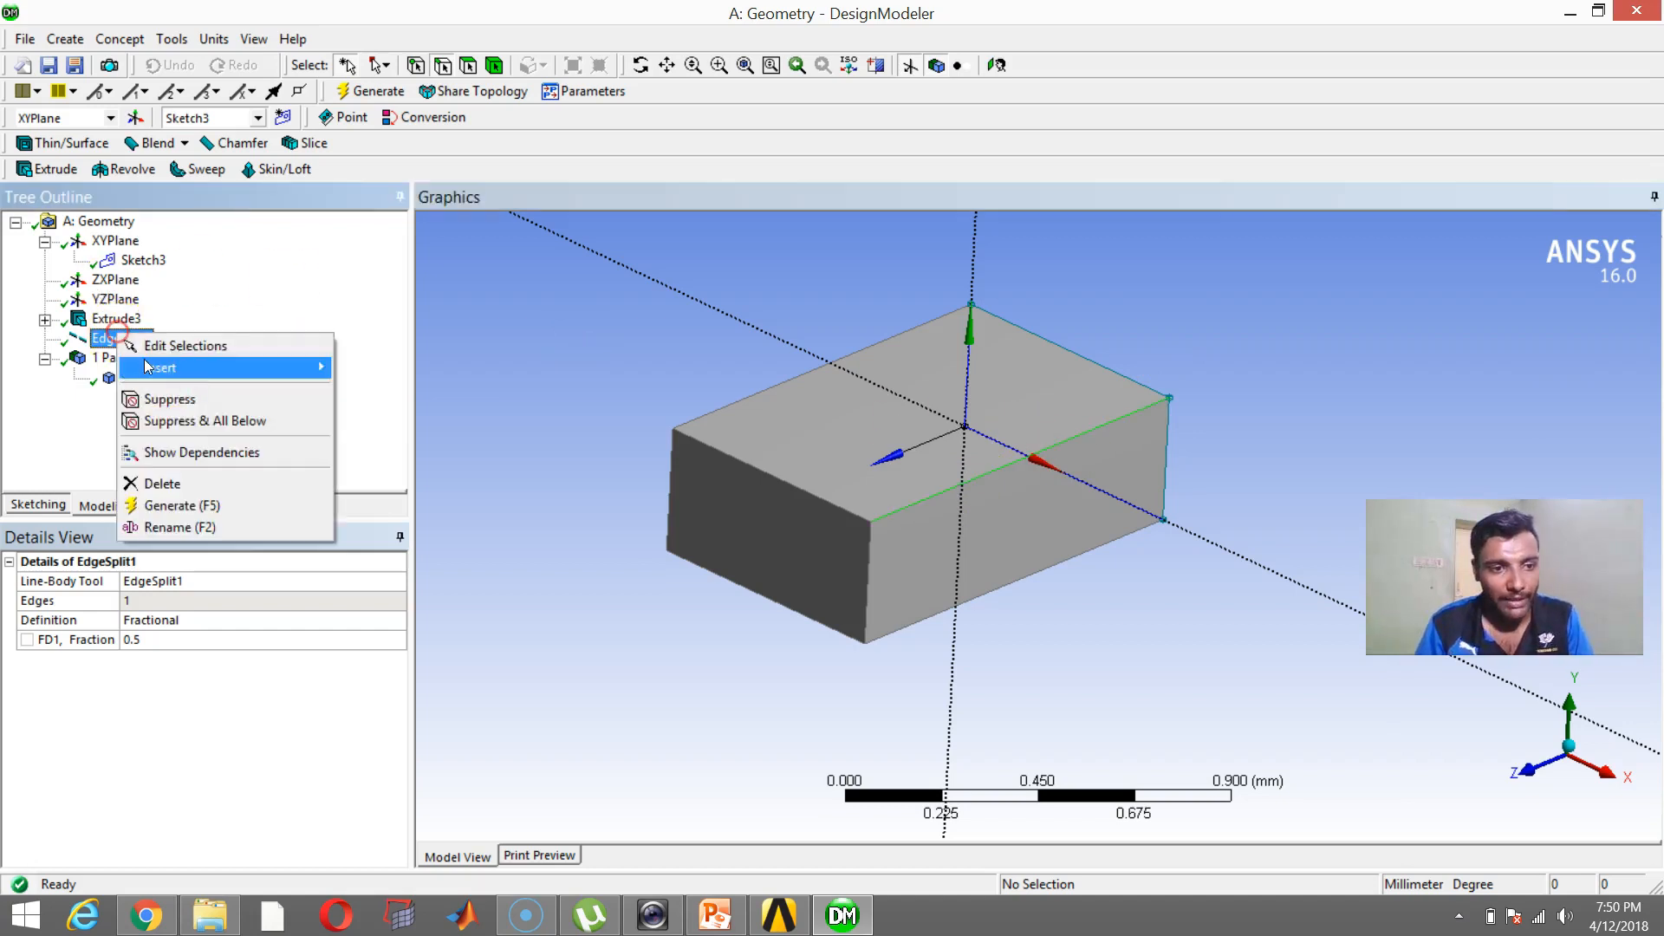
pyautogui.click(218, 486)
pyautogui.click(734, 534)
pyautogui.click(172, 39)
pyautogui.moveTo(121, 39)
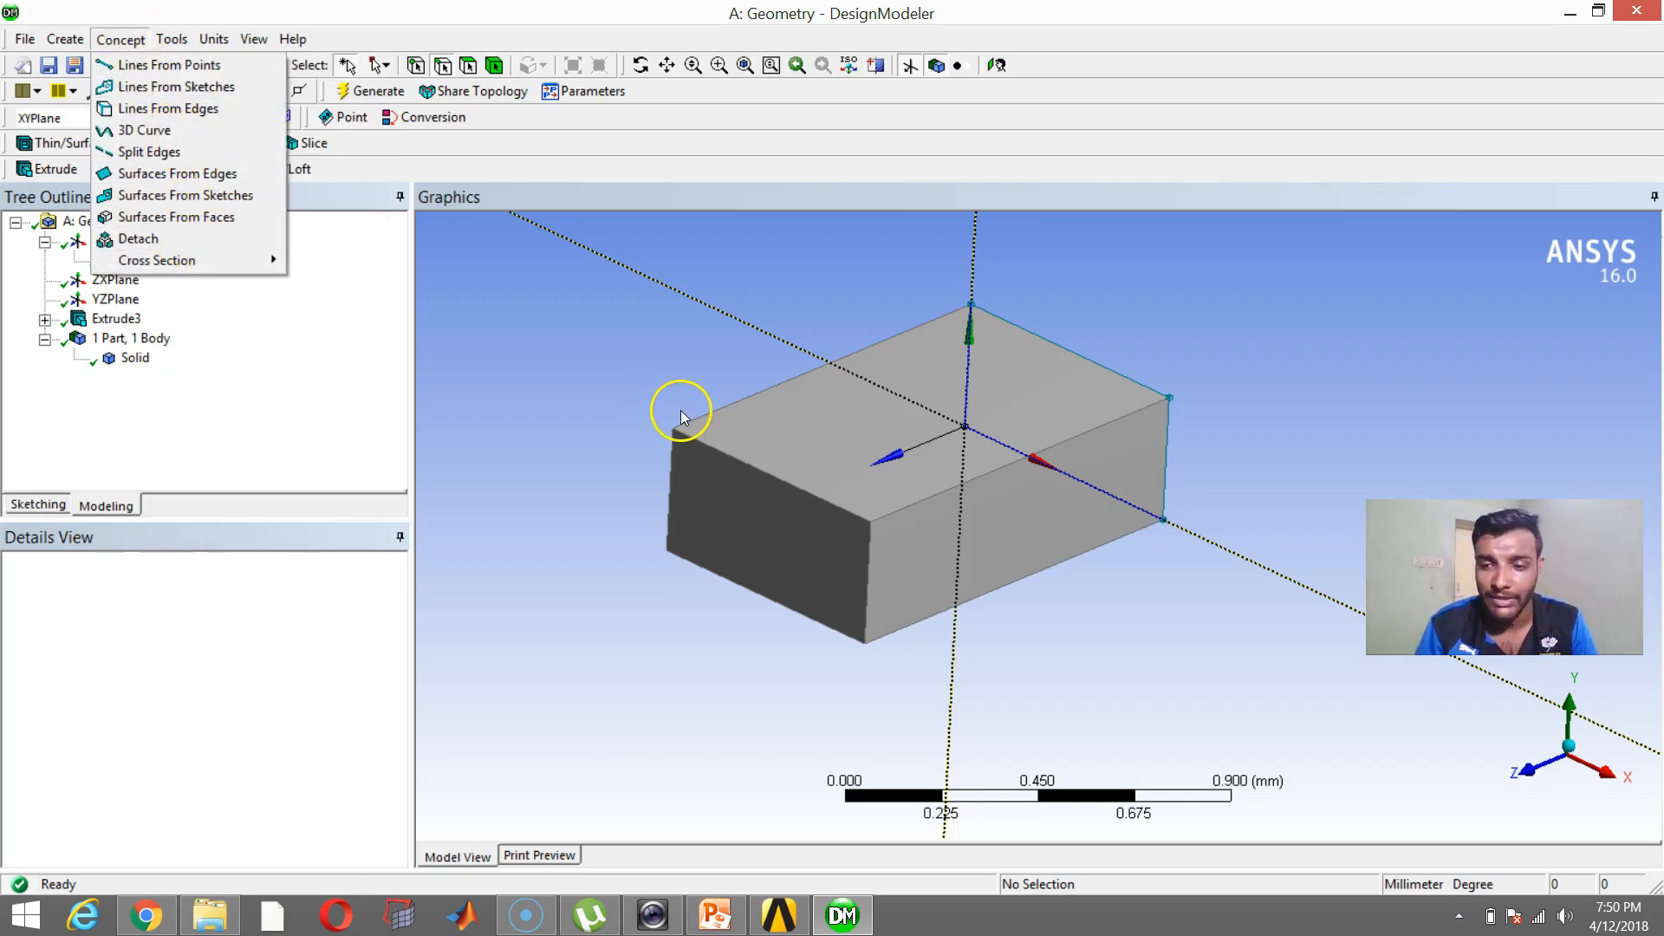
# Delete the Extrude3 feature and its Sketch3, leaving only the default planes
pyautogui.click(127, 319)
pyautogui.rightClick(127, 320)
pyautogui.click(260, 476)
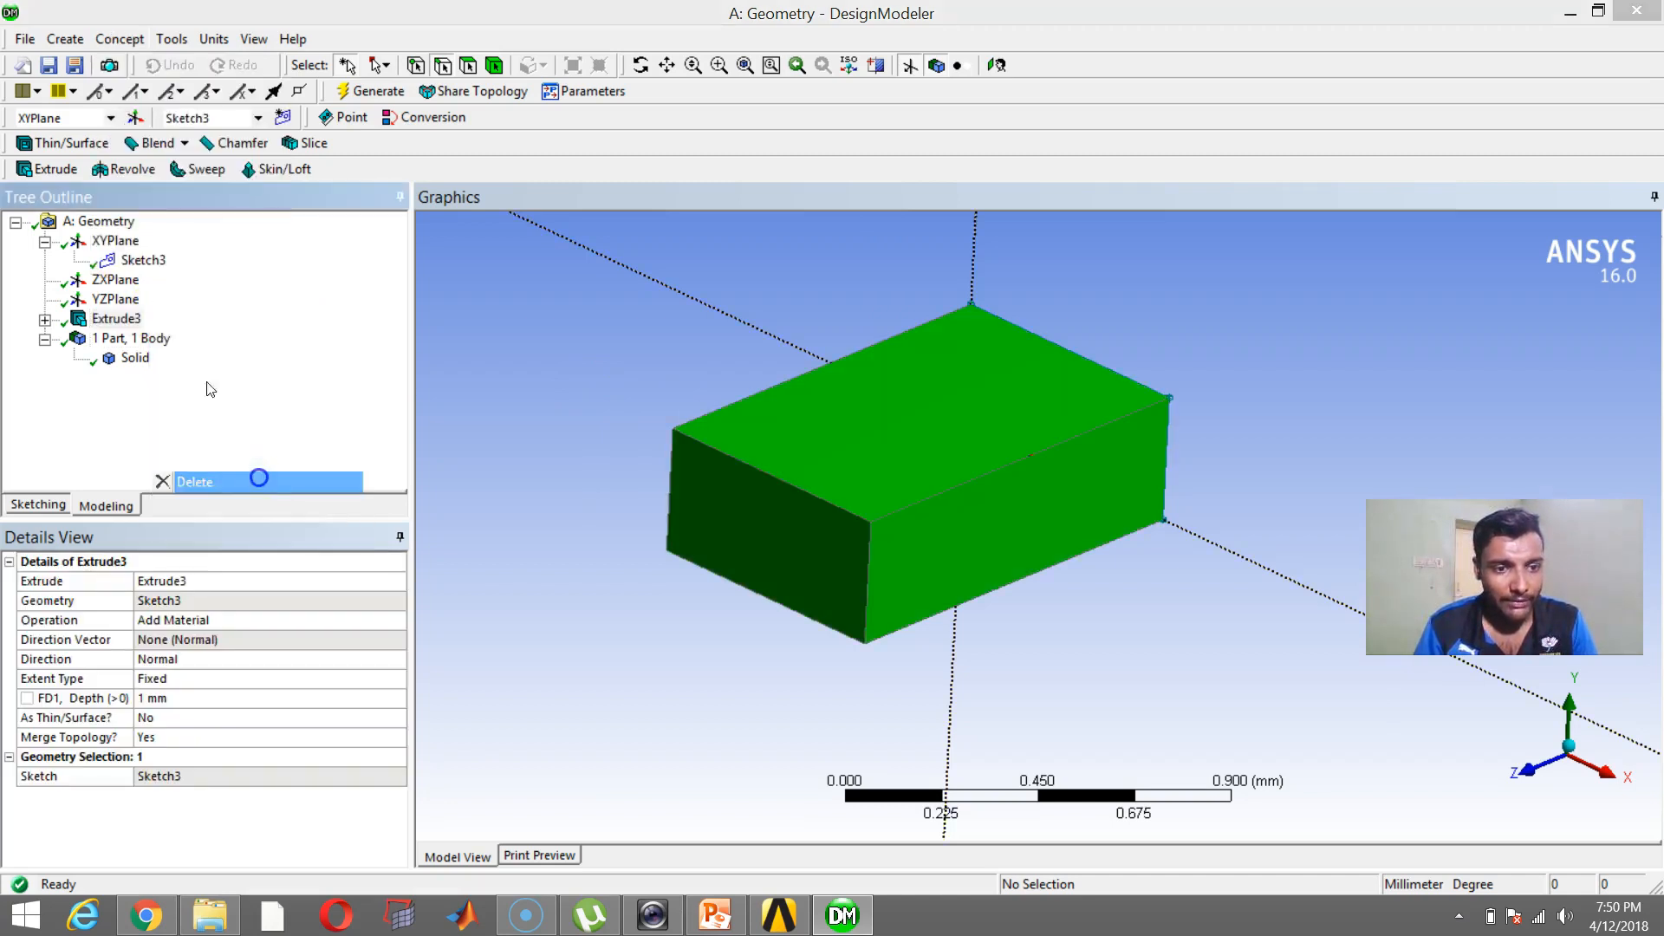
pyautogui.rightClick(141, 260)
pyautogui.click(232, 410)
pyautogui.rightClick(143, 260)
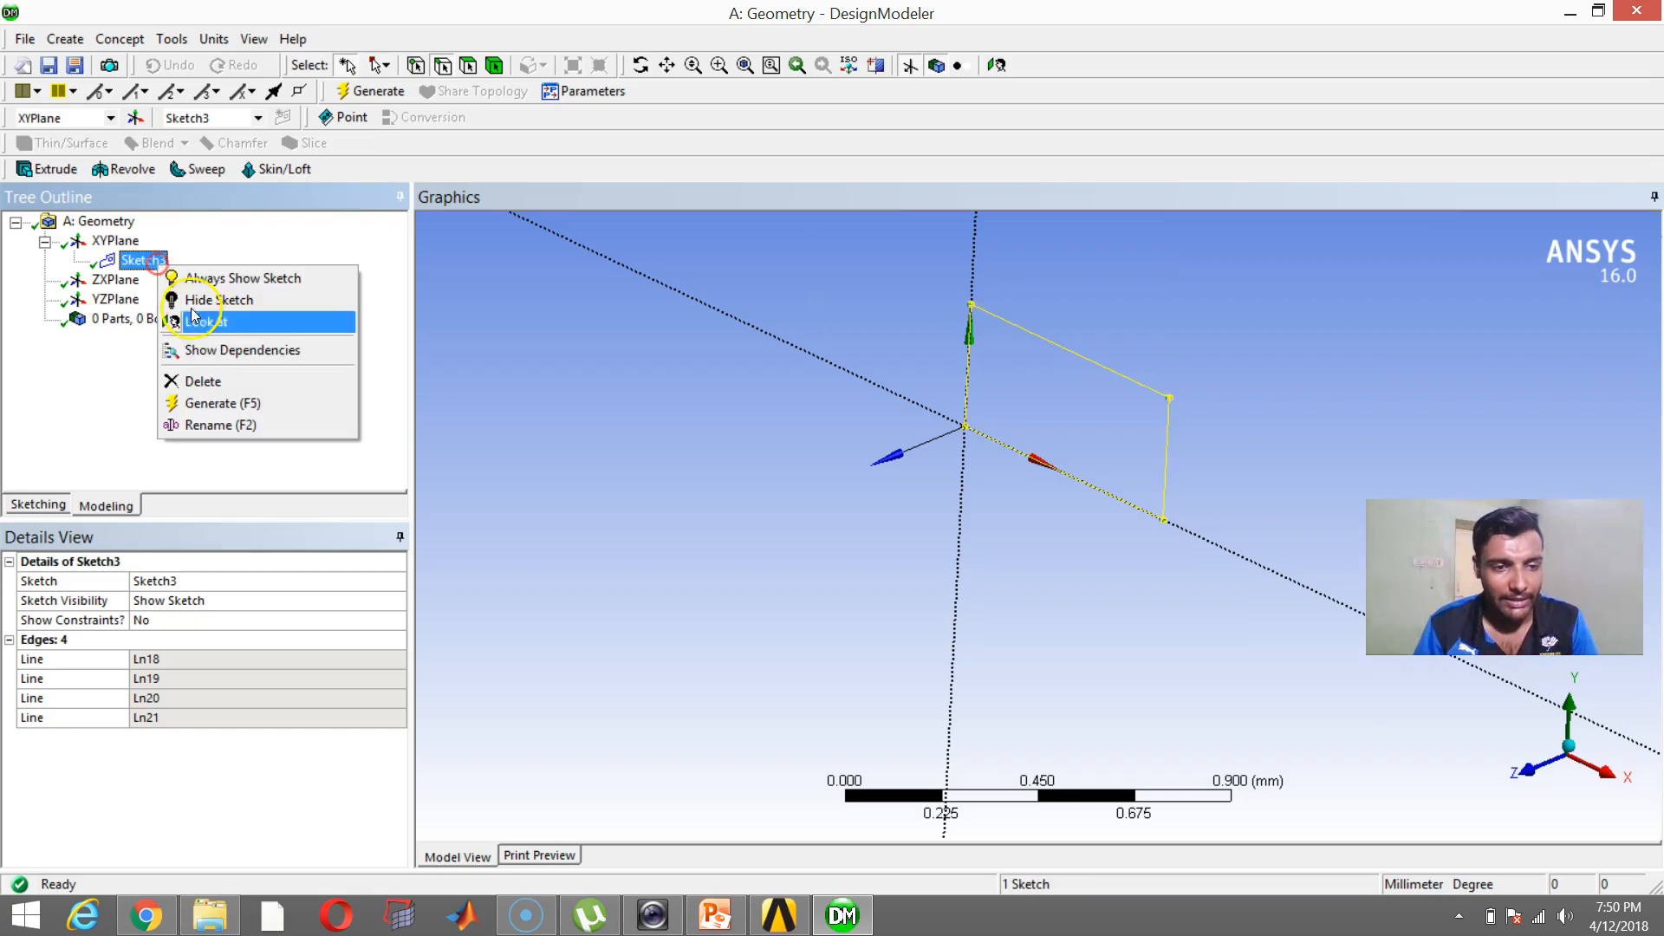
pyautogui.click(221, 385)
pyautogui.click(728, 521)
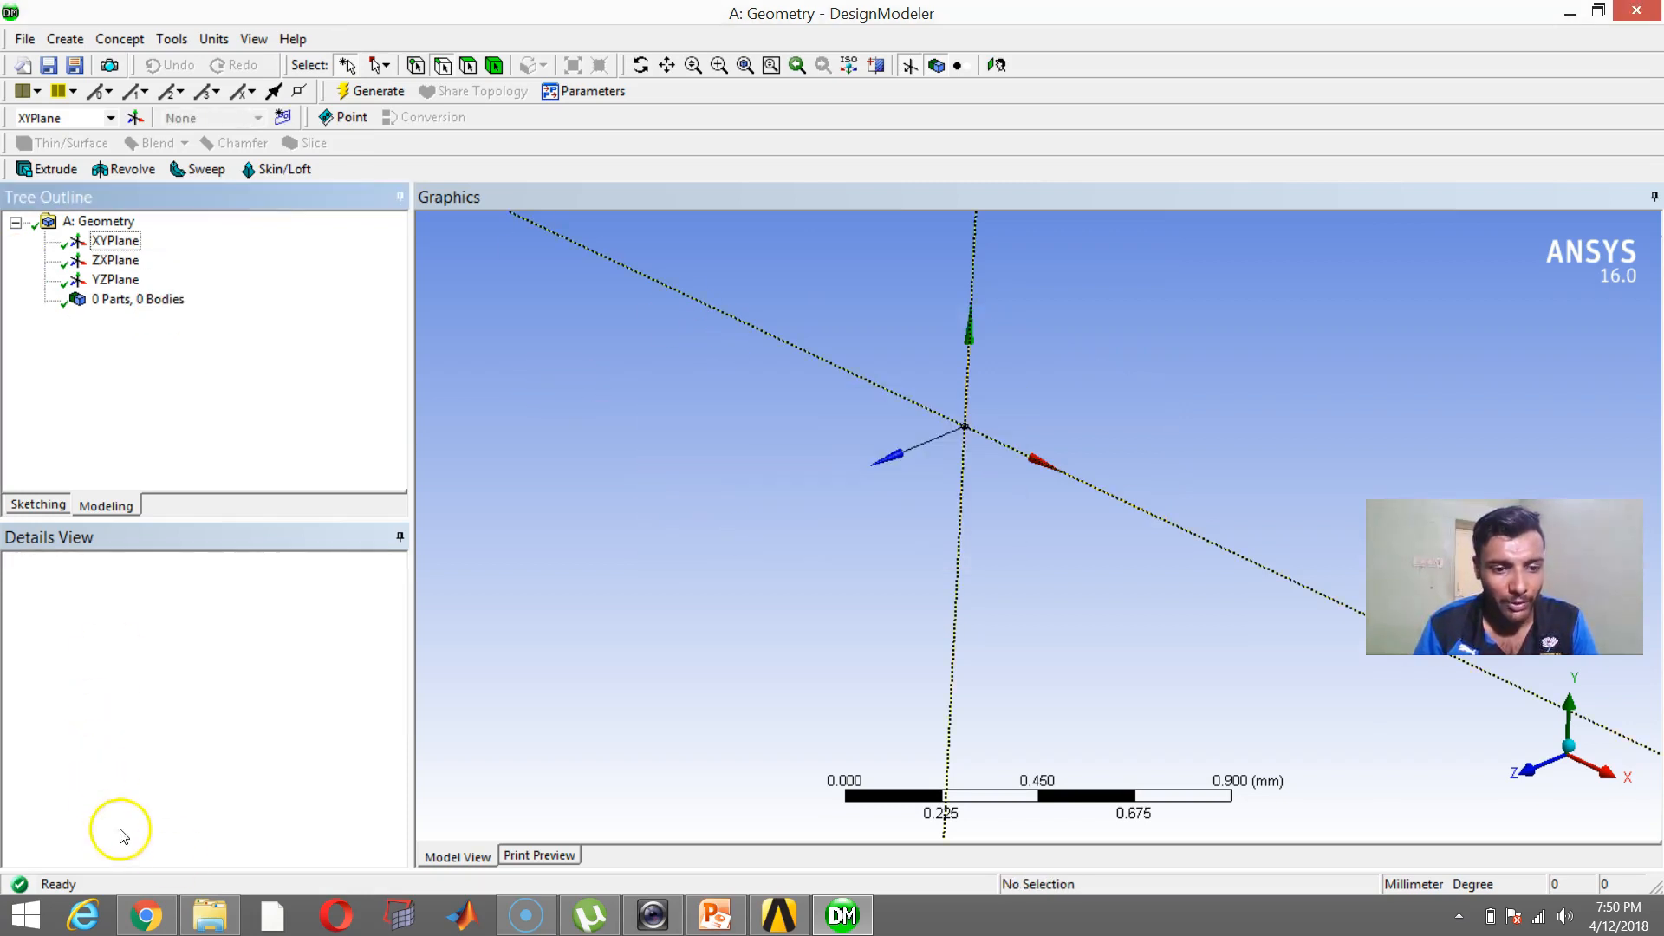
# Switch to File Explorer, open the NACA 0012 Datapoints text file in Meshed Minds, examine its coordinate columns, and close both windows
pyautogui.click(209, 915)
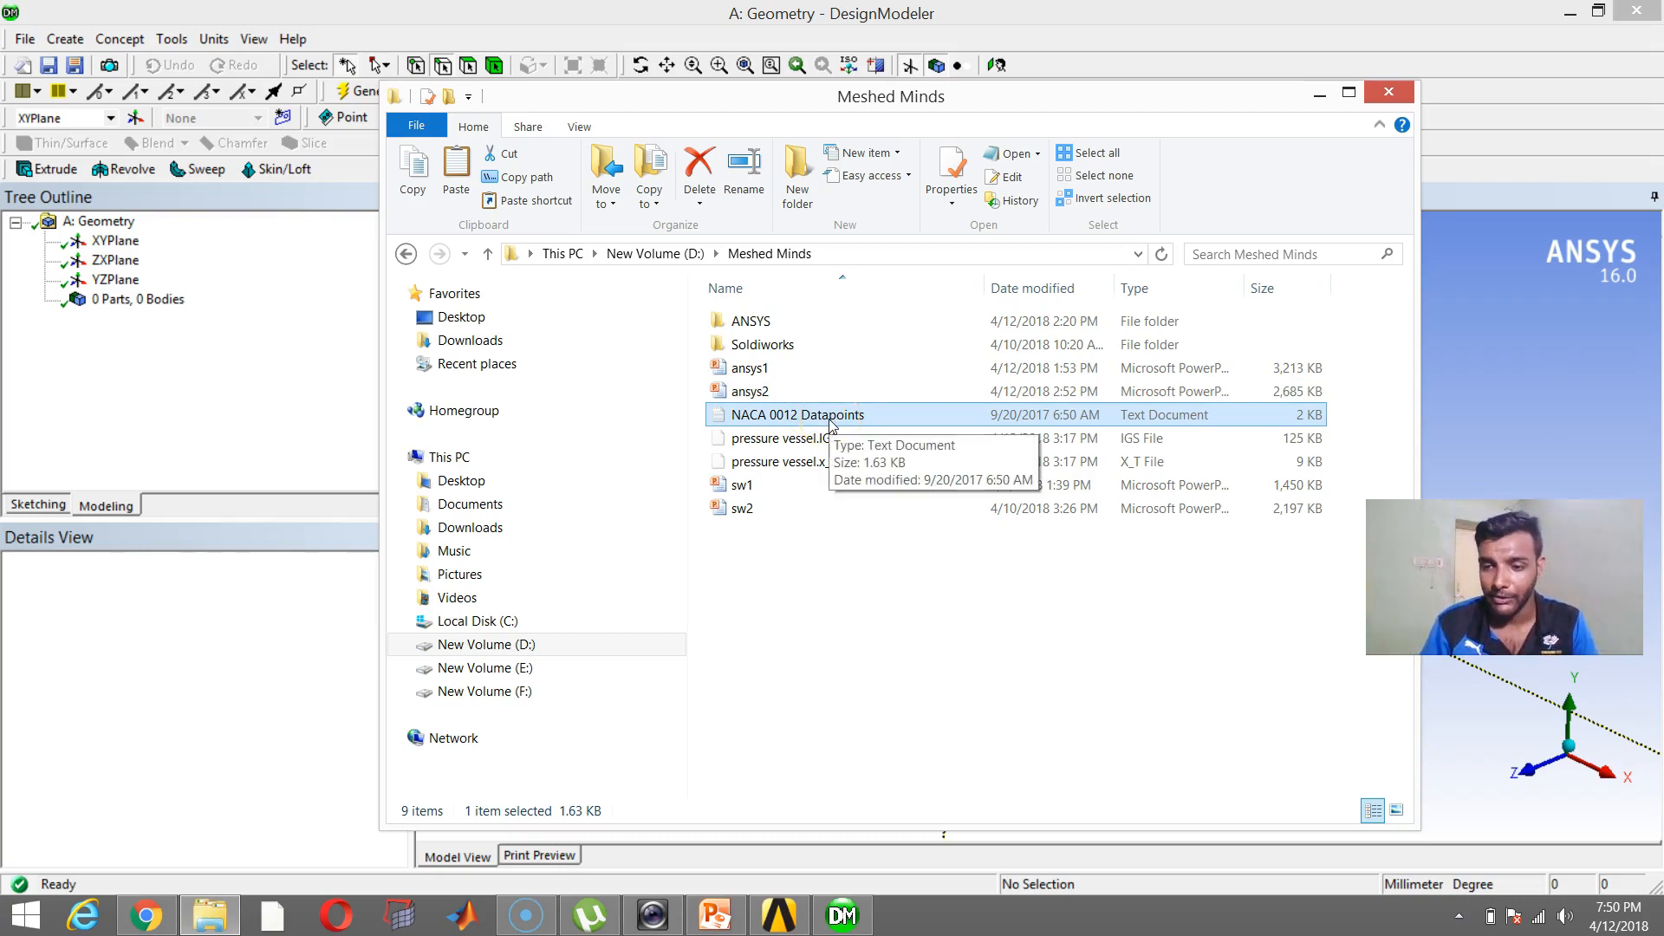
pyautogui.rightClick(815, 415)
pyautogui.click(901, 426)
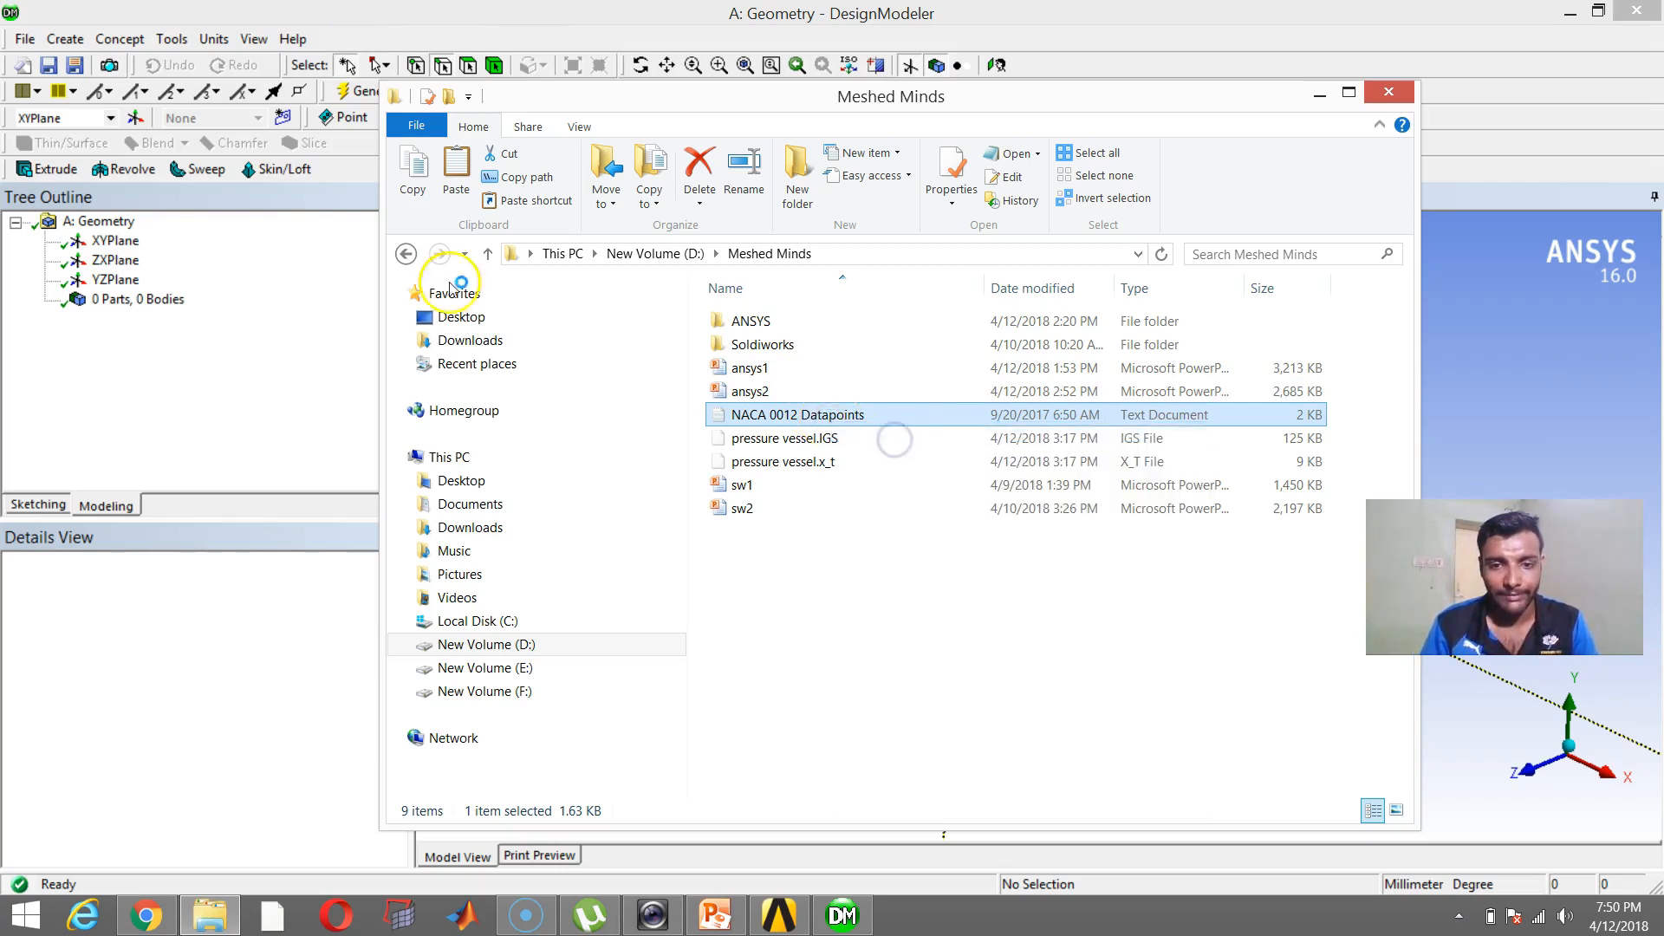
pyautogui.click(806, 431)
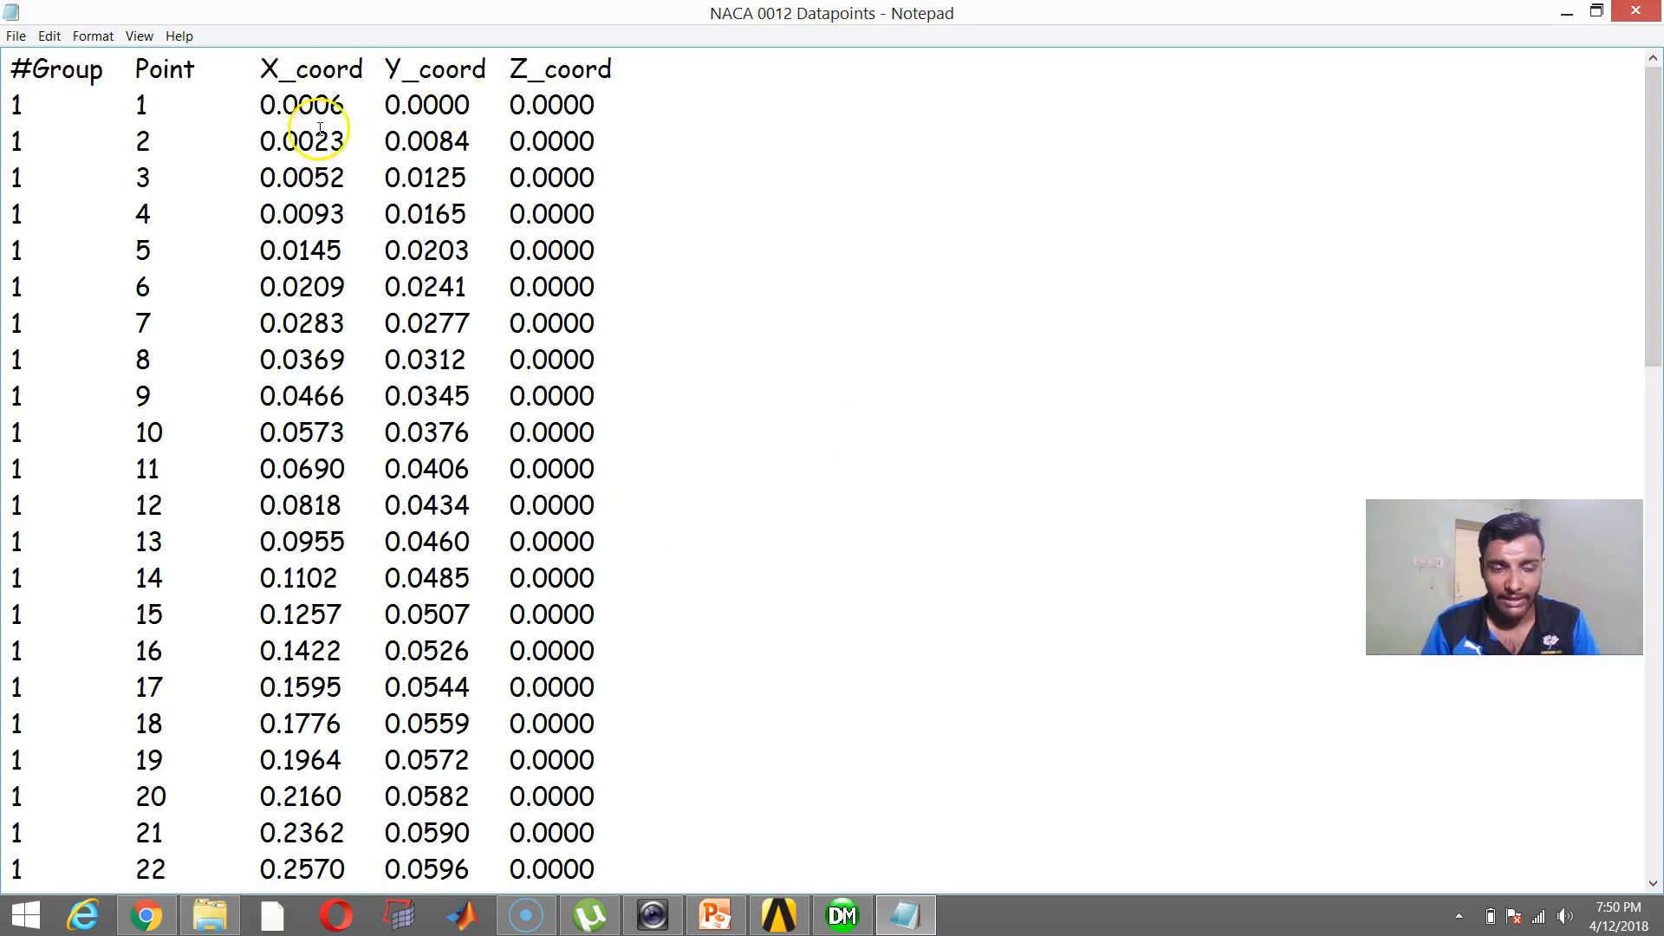
pyautogui.click(1656, 286)
pyautogui.moveTo(1656, 286); pyautogui.dragTo(1642, 161)
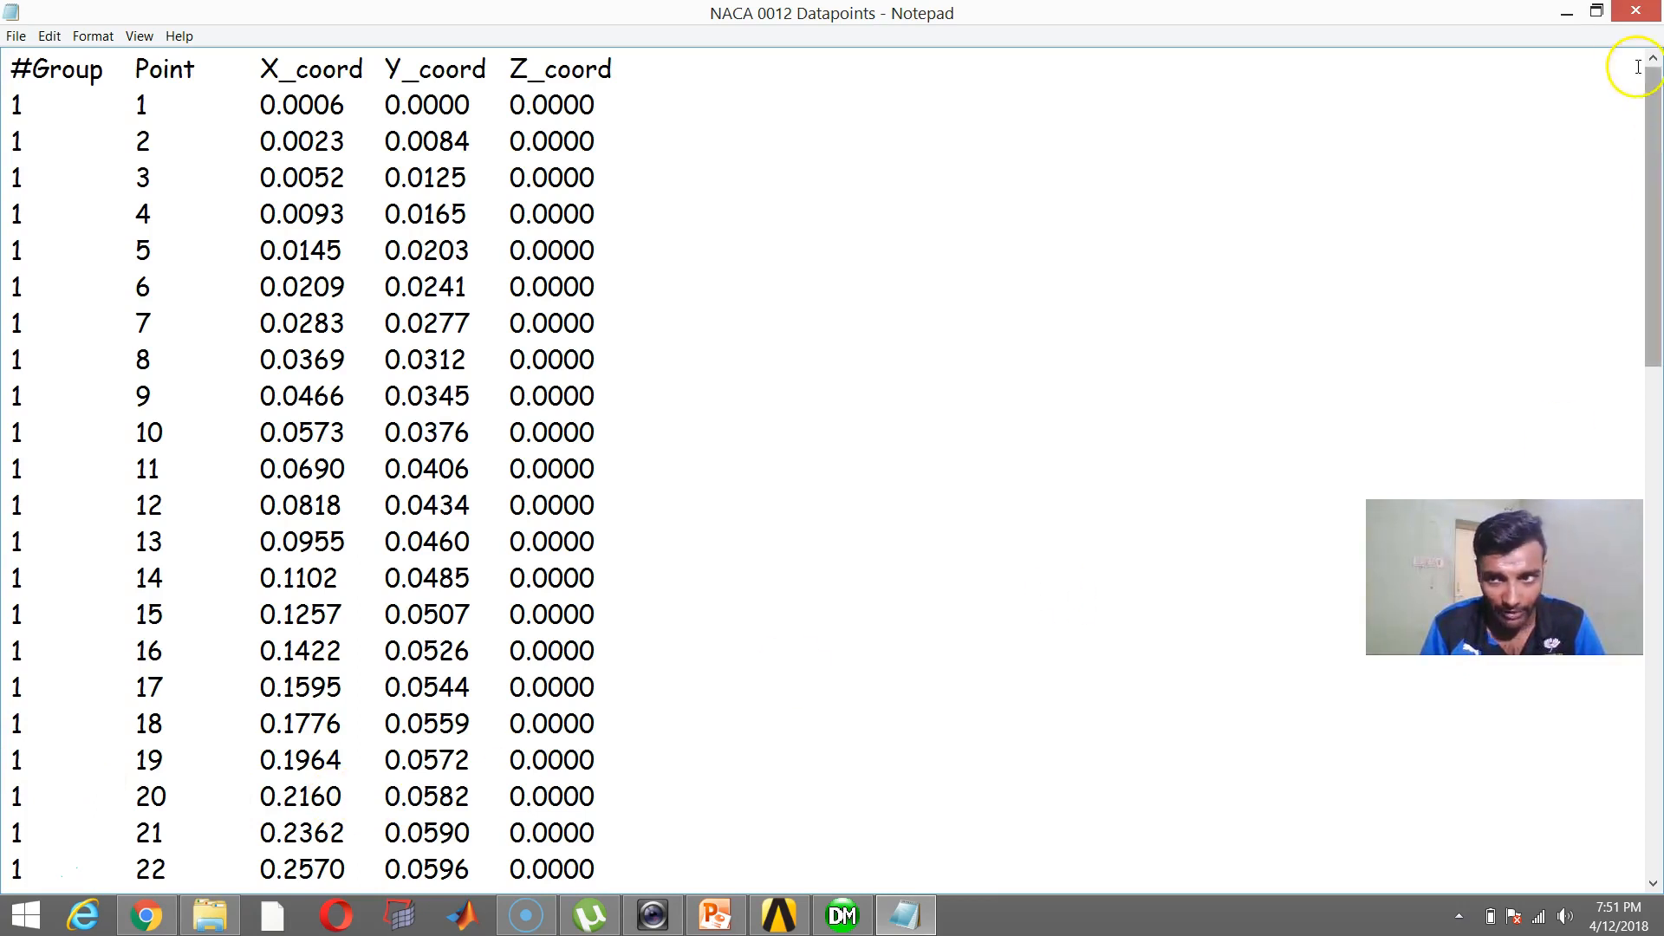
pyautogui.click(1634, 12)
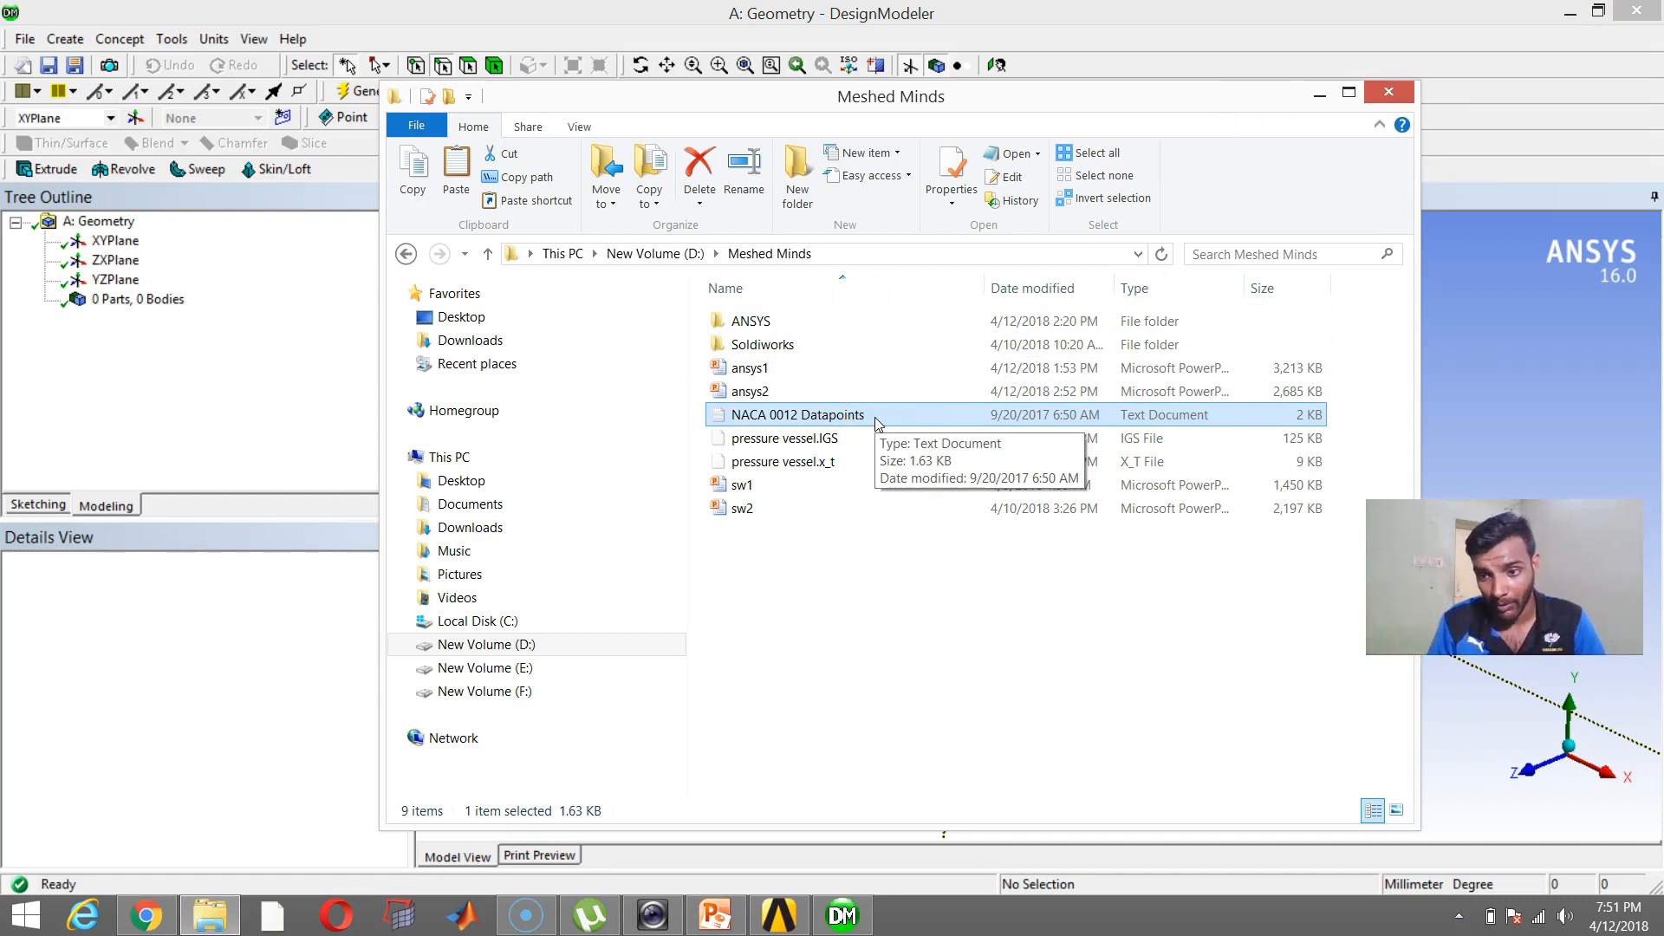
pyautogui.click(1390, 92)
# Create a 3D Curve on the XYPlane from the NACA 0012 Datapoints coordinates file and generate it
pyautogui.click(120, 39)
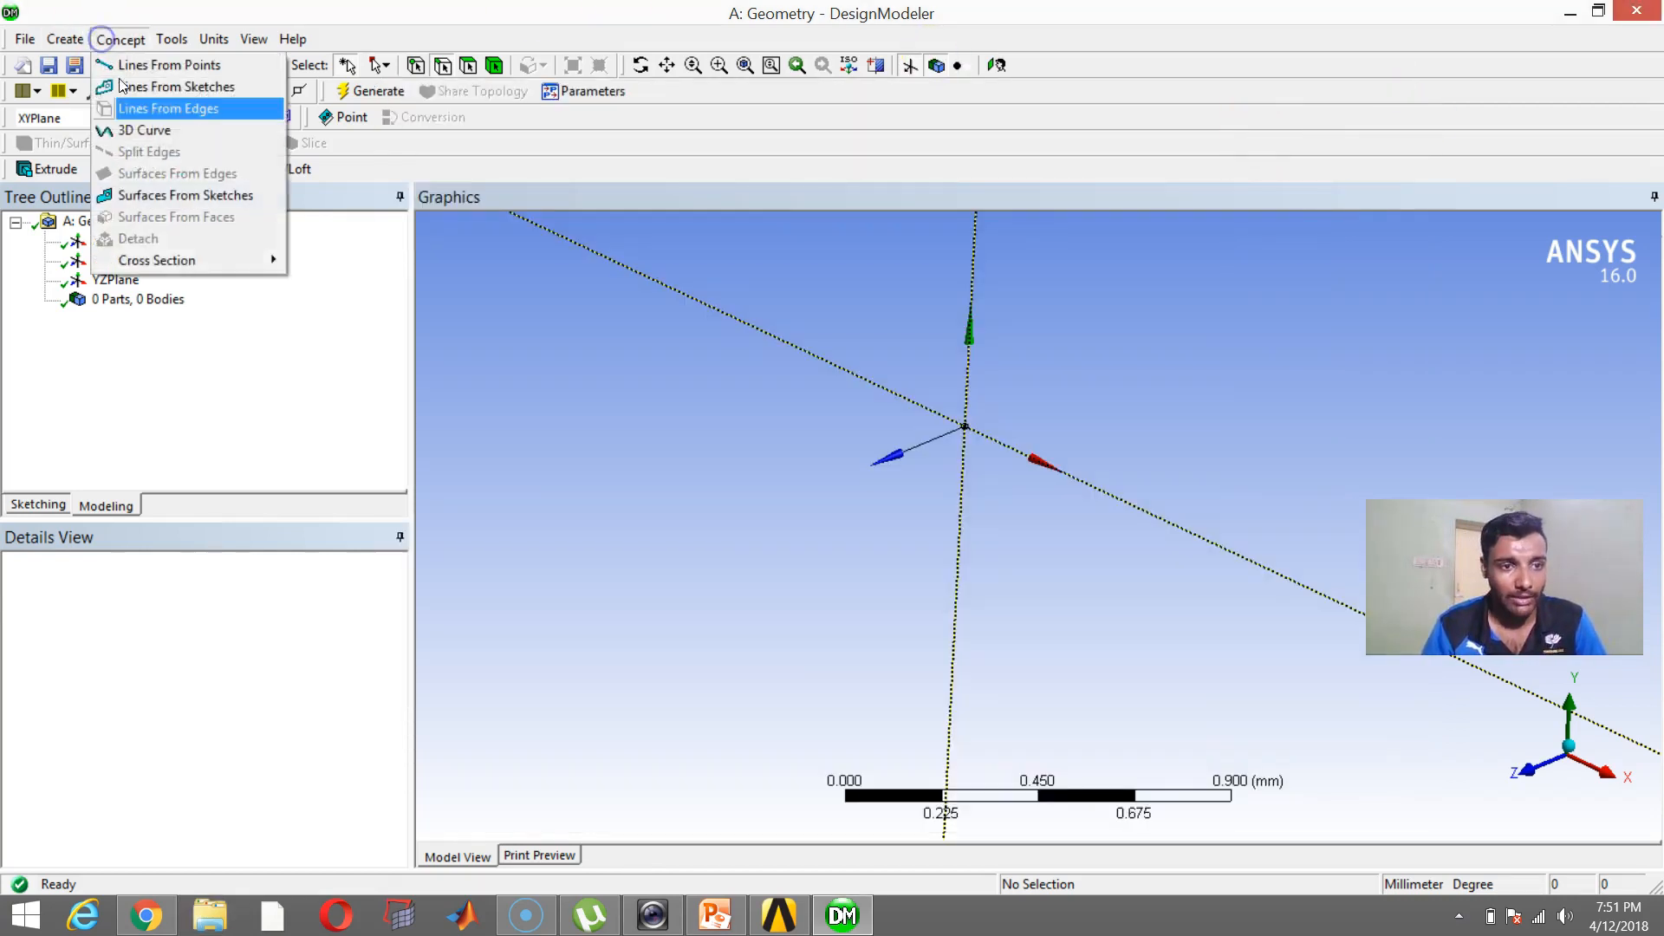
pyautogui.click(139, 135)
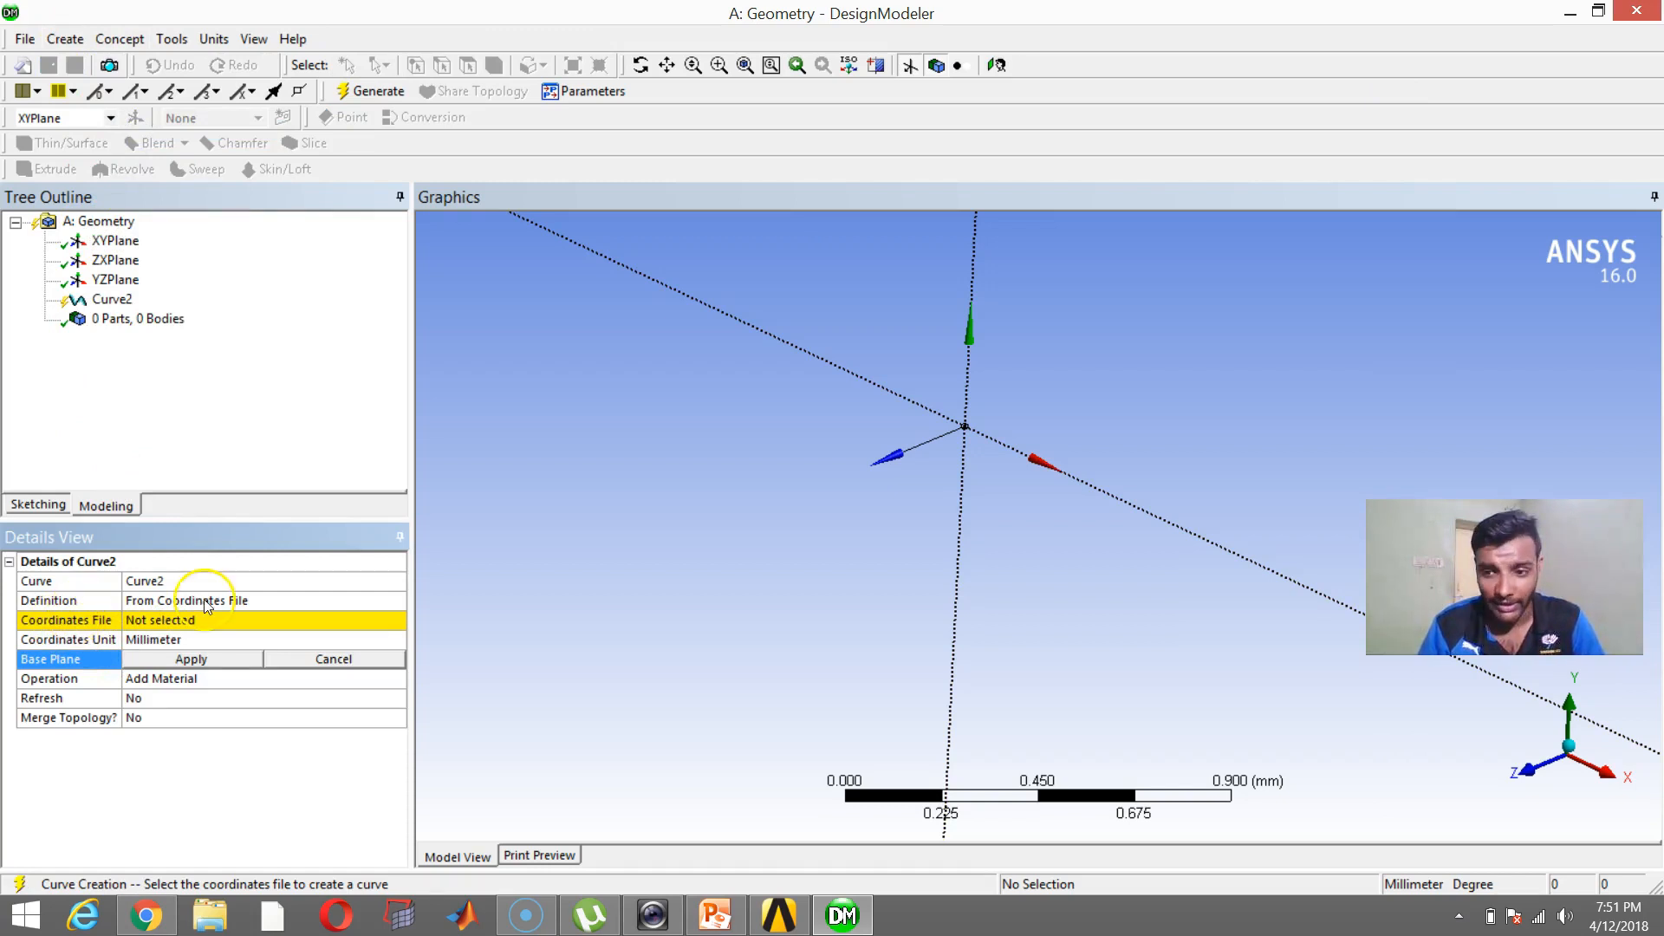
pyautogui.click(227, 620)
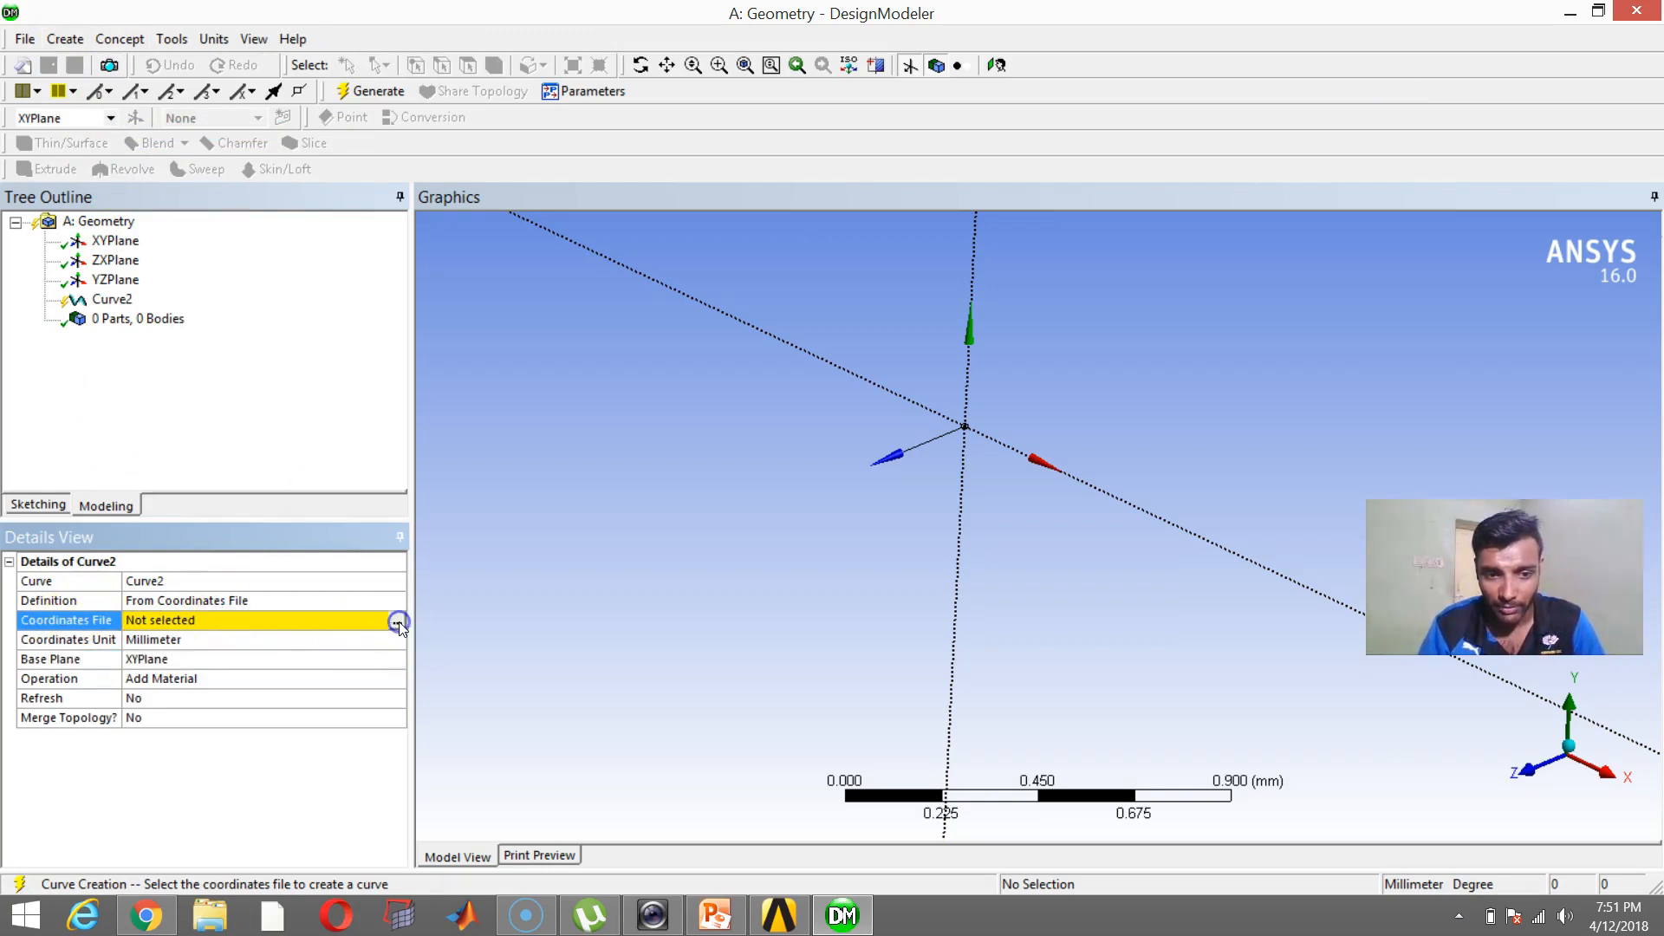
pyautogui.click(397, 622)
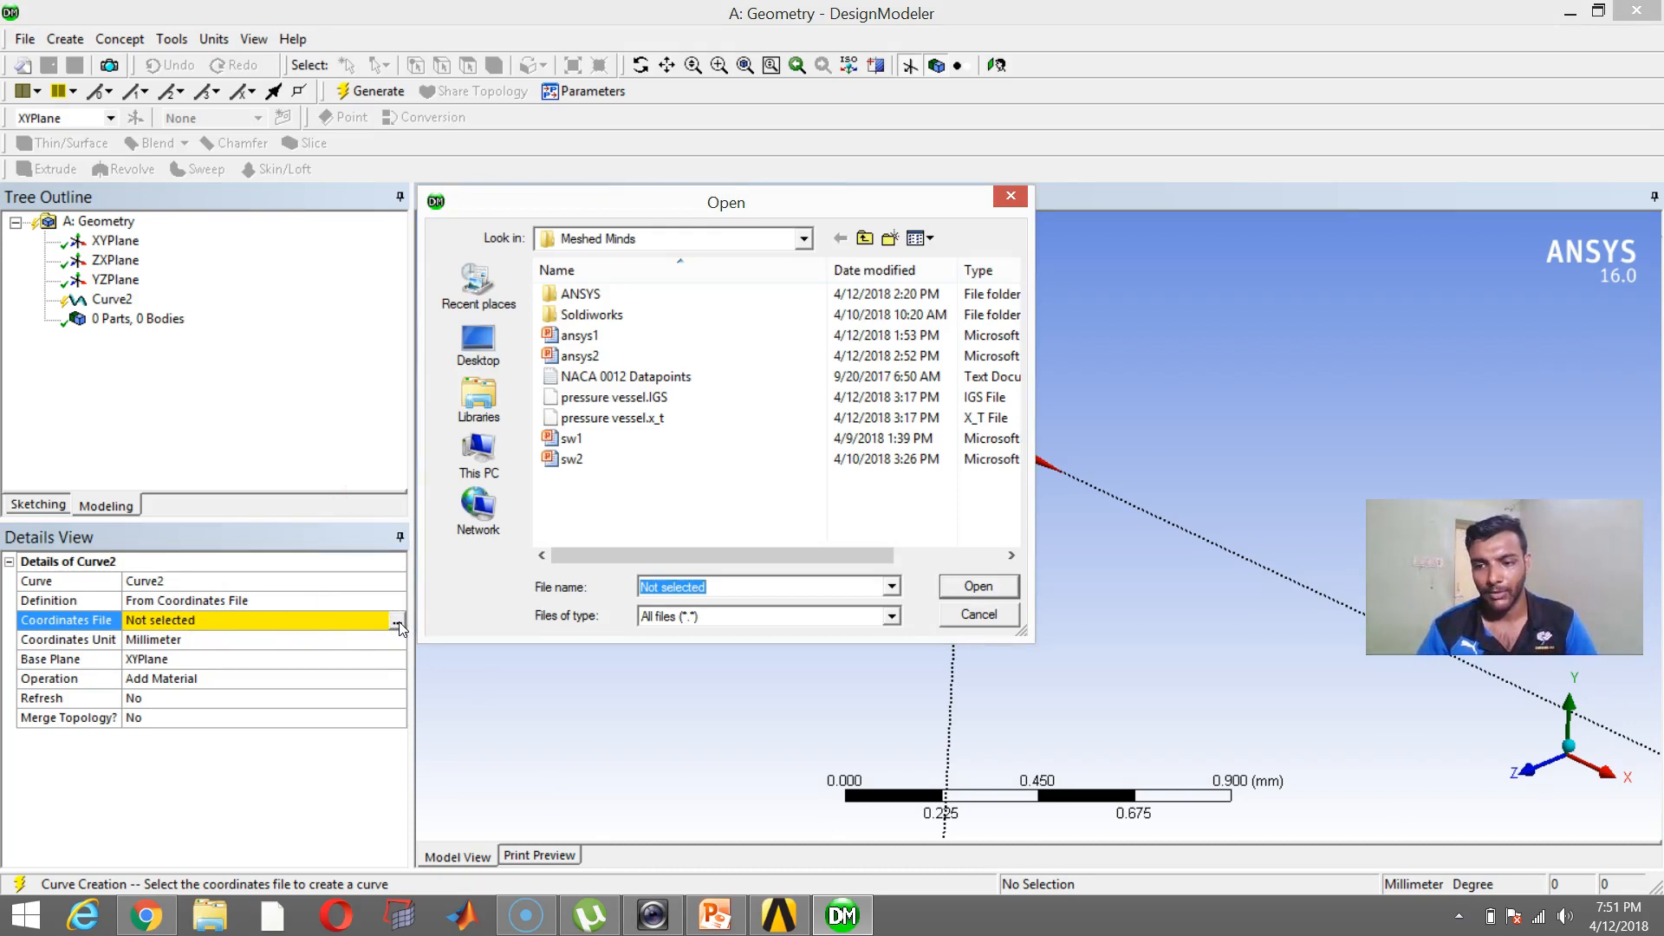
pyautogui.click(630, 379)
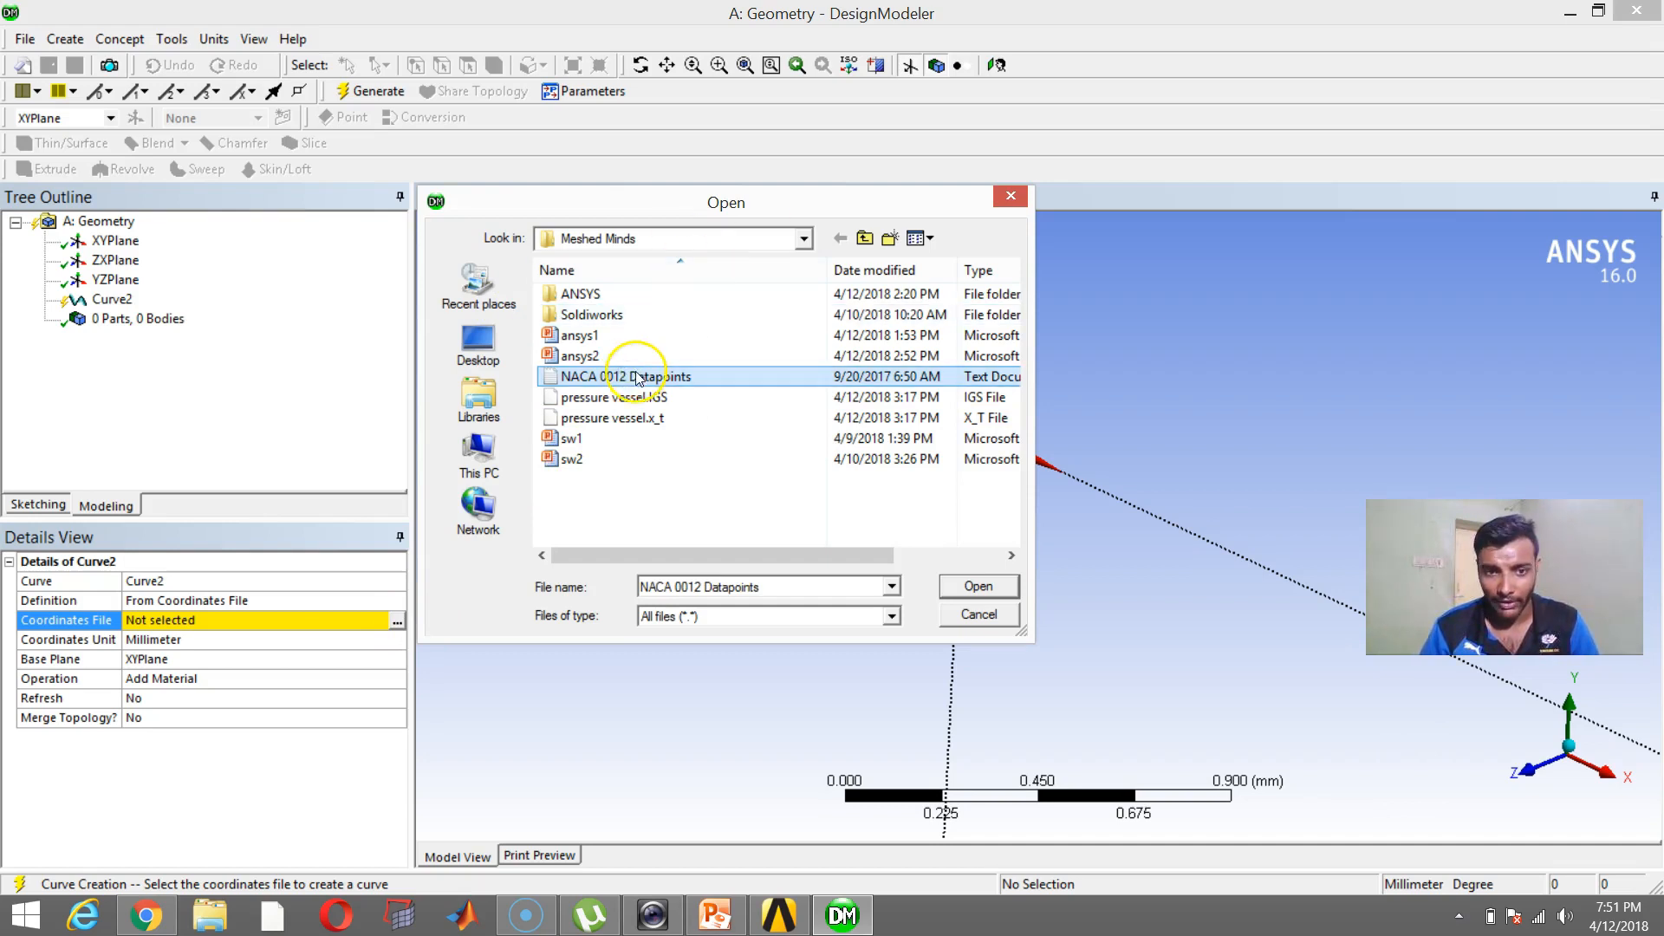
pyautogui.click(958, 593)
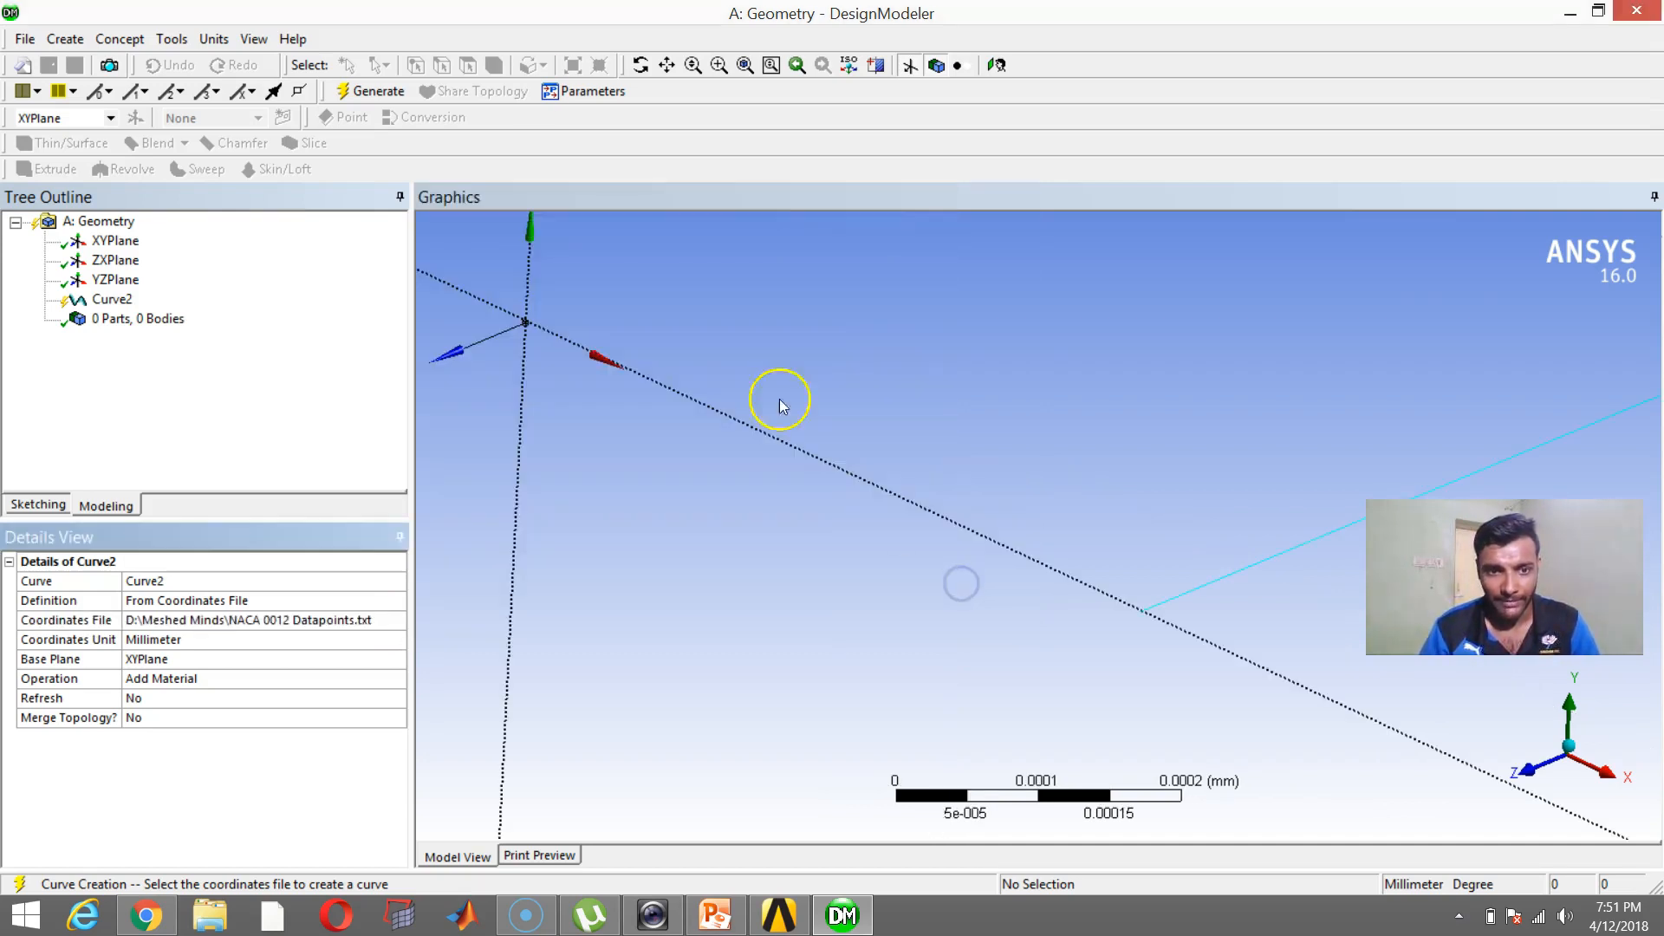
pyautogui.click(377, 91)
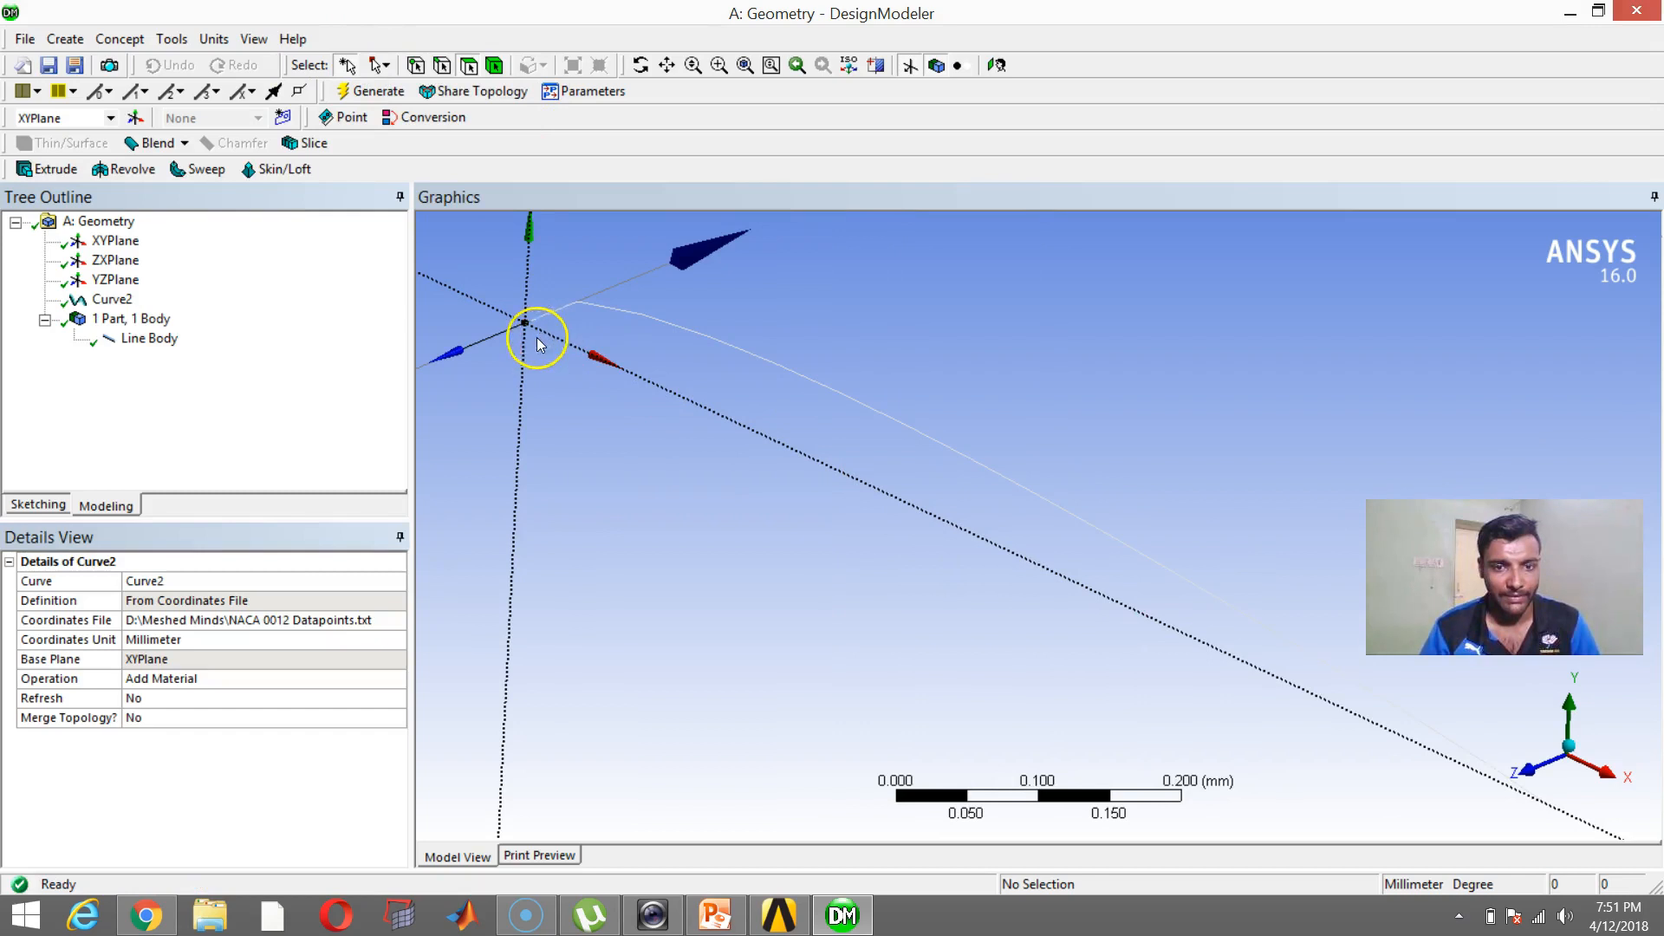
# Mirror the airfoil line body about the ZXPlane with the original body preserved, and generate it
pyautogui.click(149, 339)
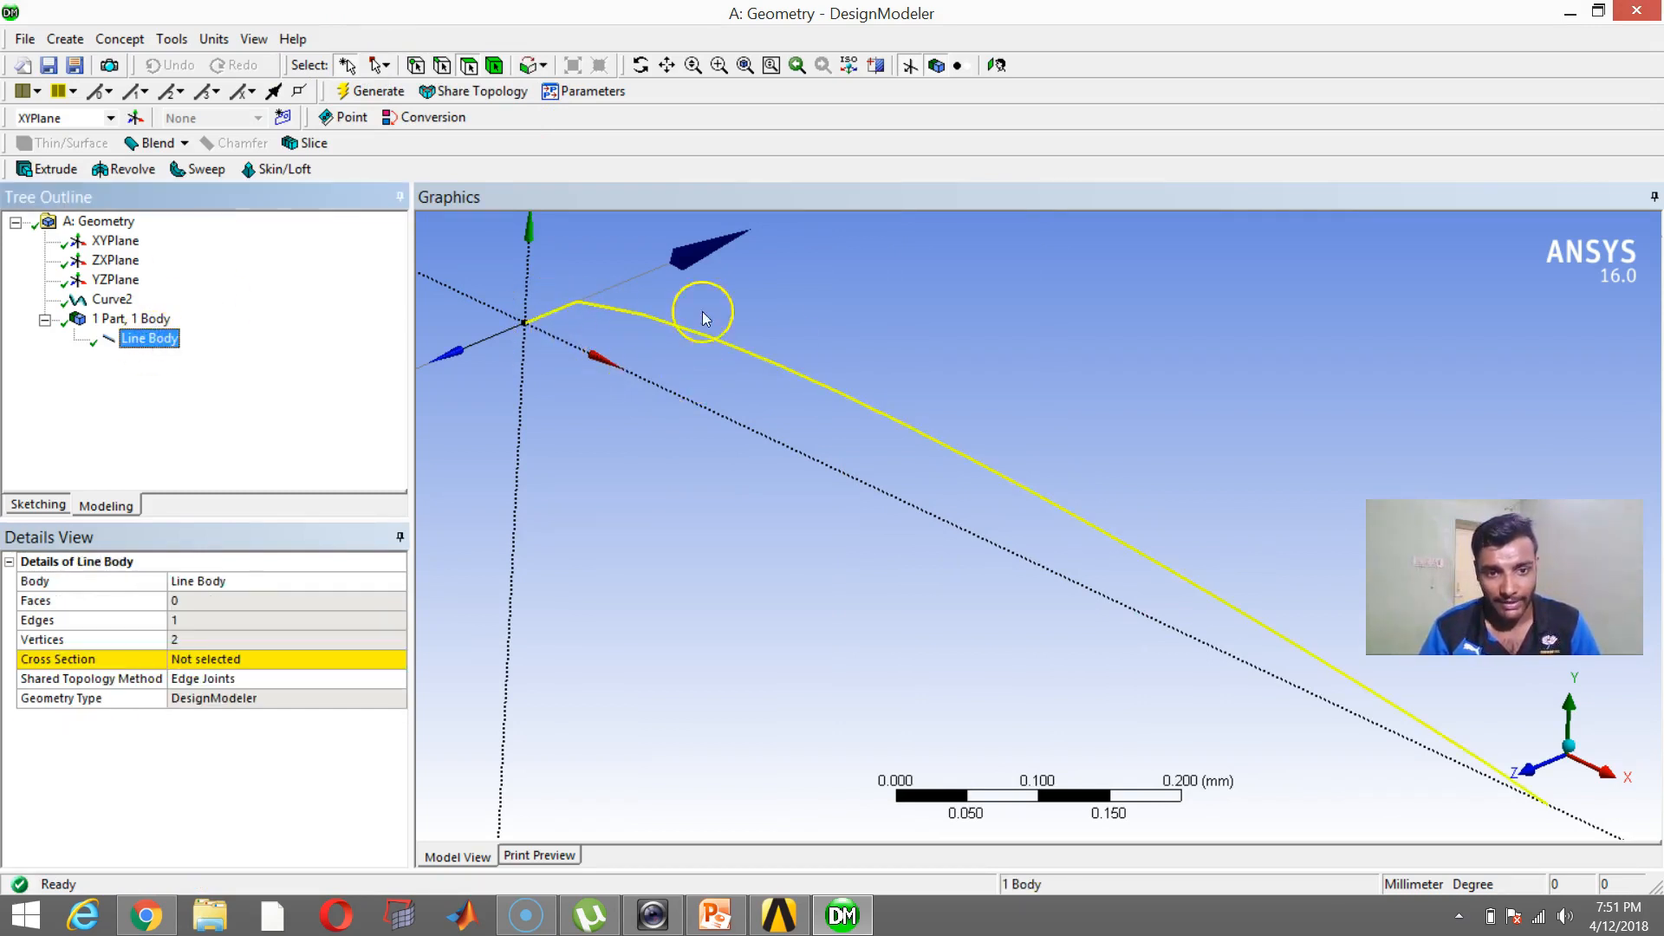
pyautogui.click(75, 40)
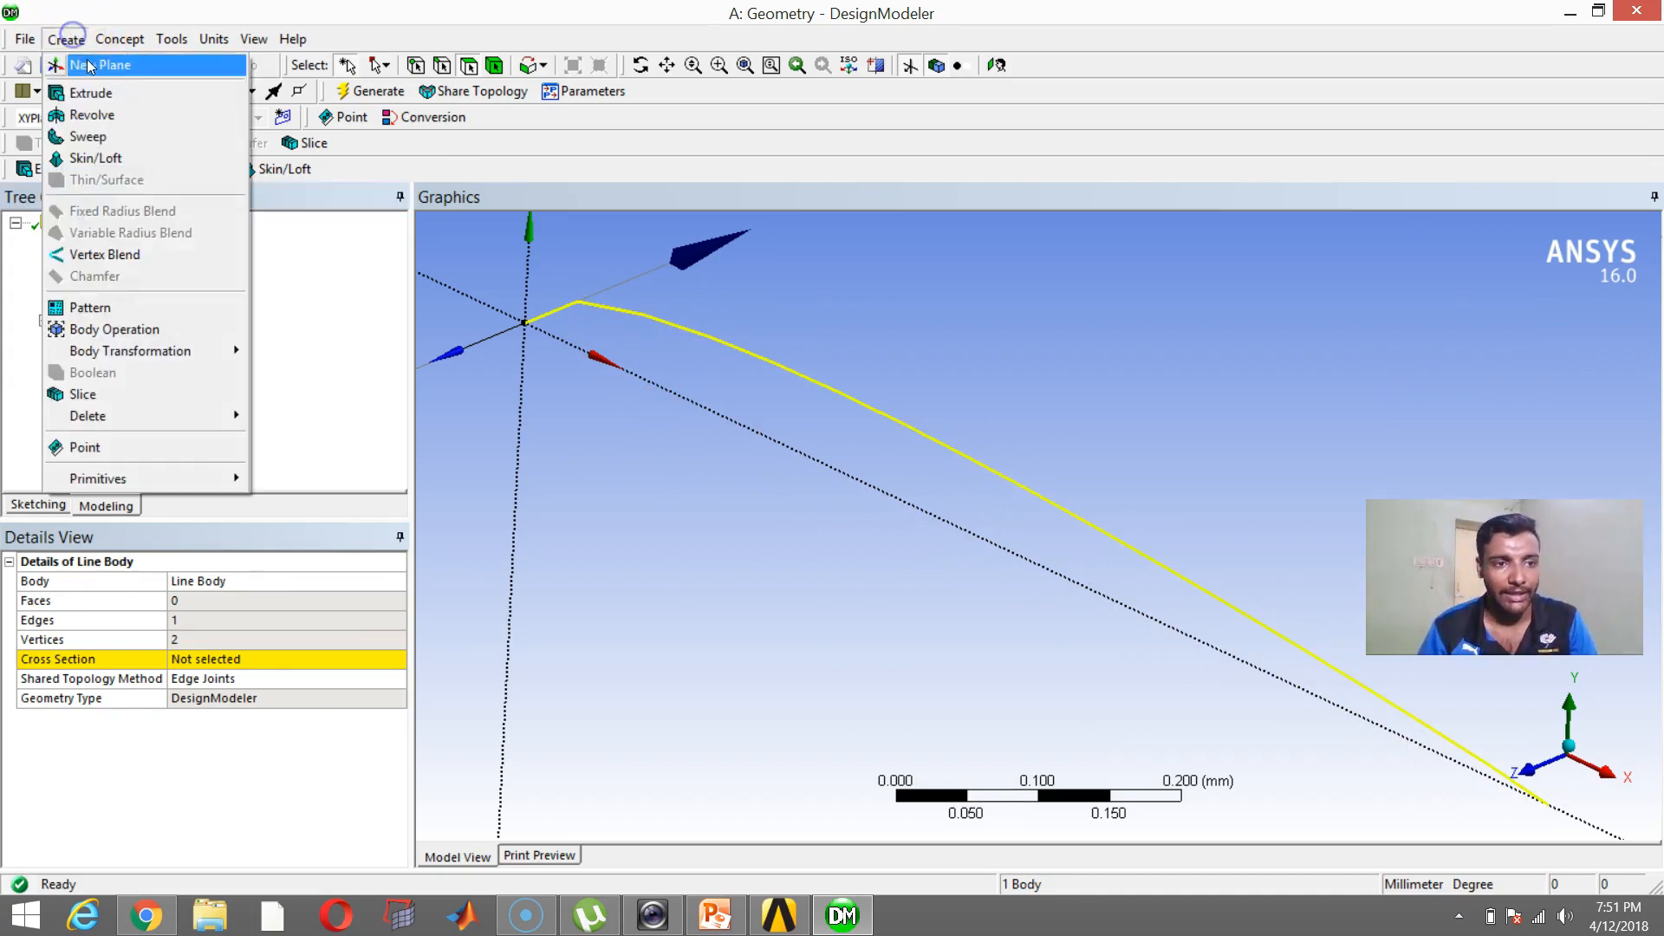
pyautogui.moveTo(182, 354)
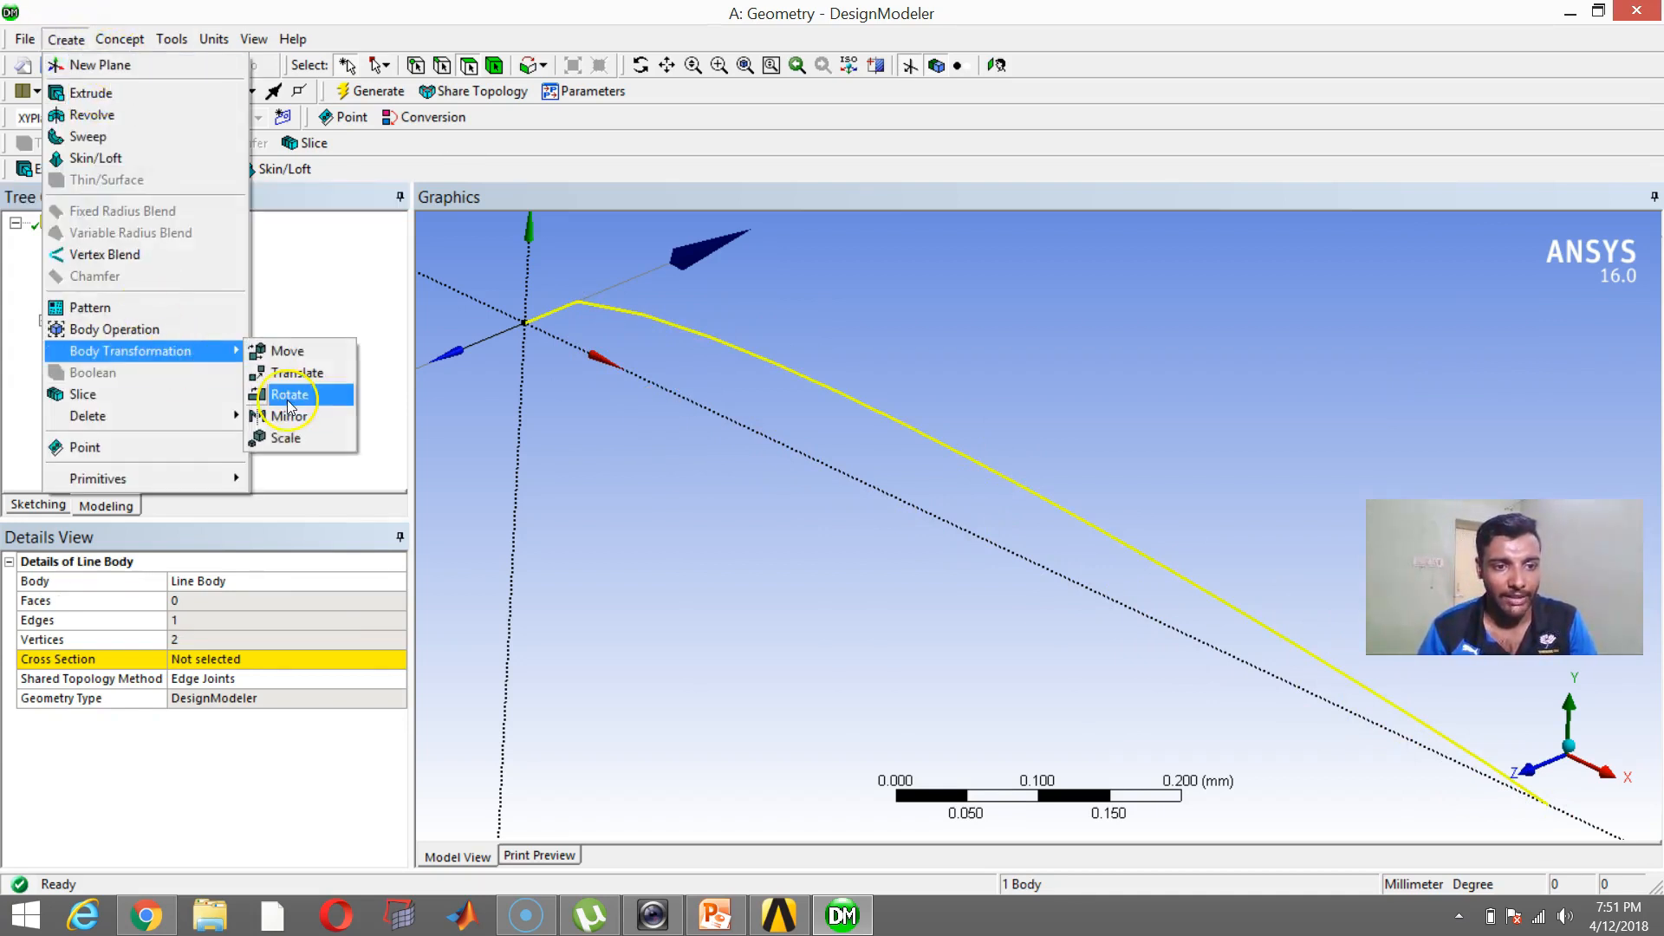
pyautogui.click(288, 417)
pyautogui.click(599, 335)
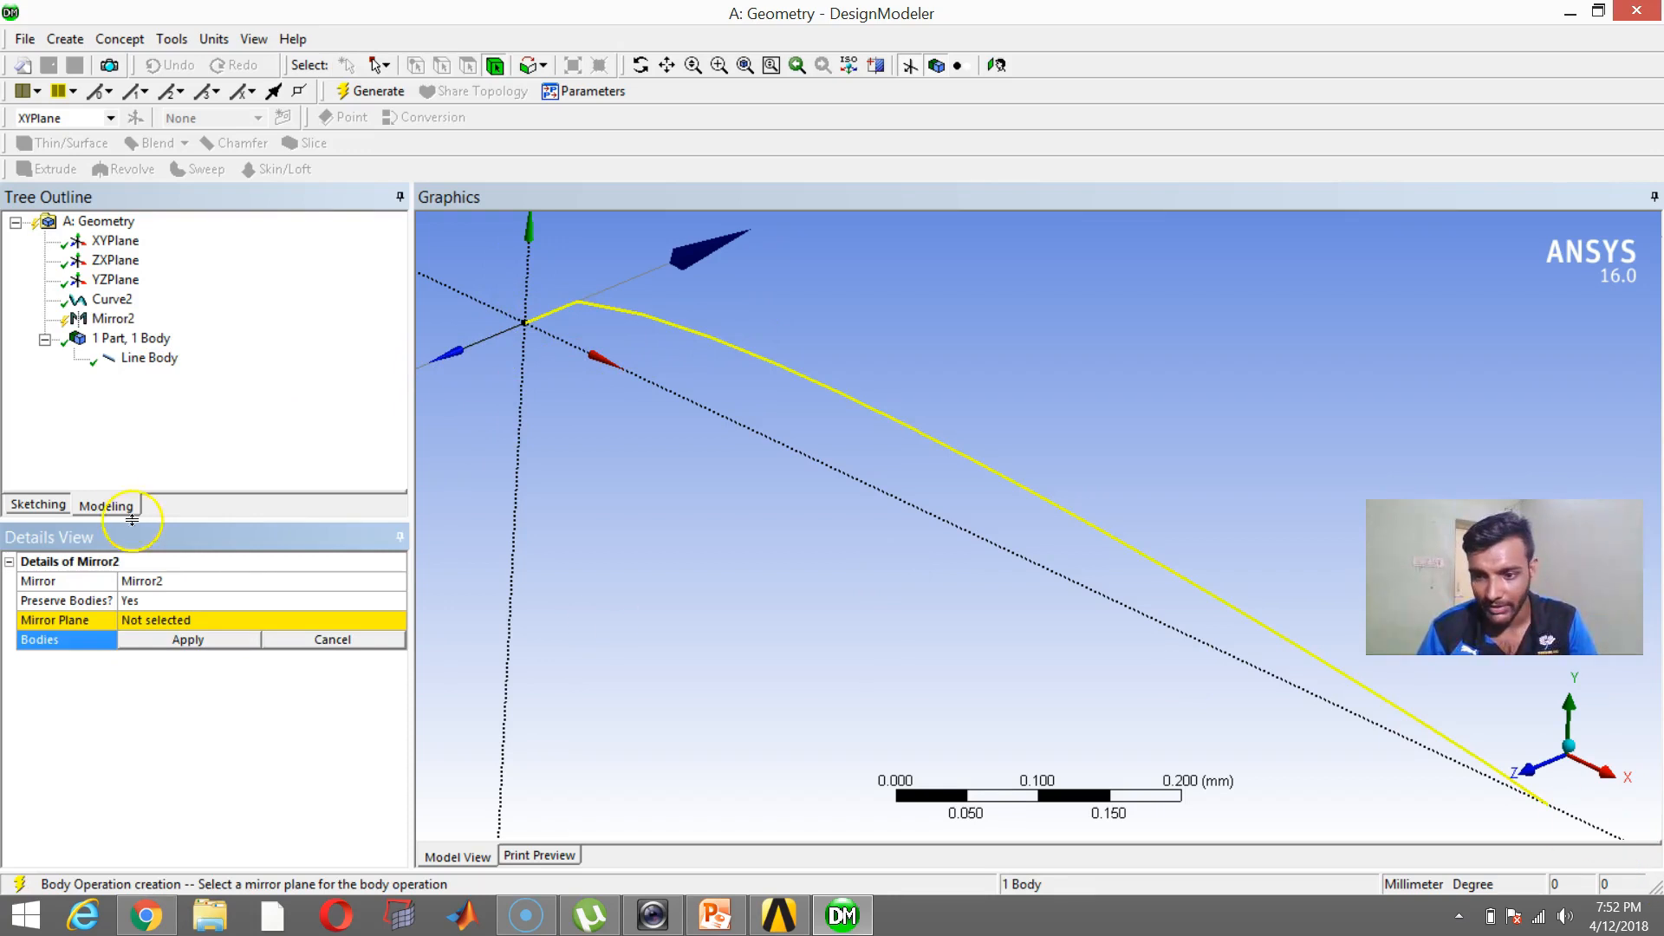
pyautogui.click(143, 640)
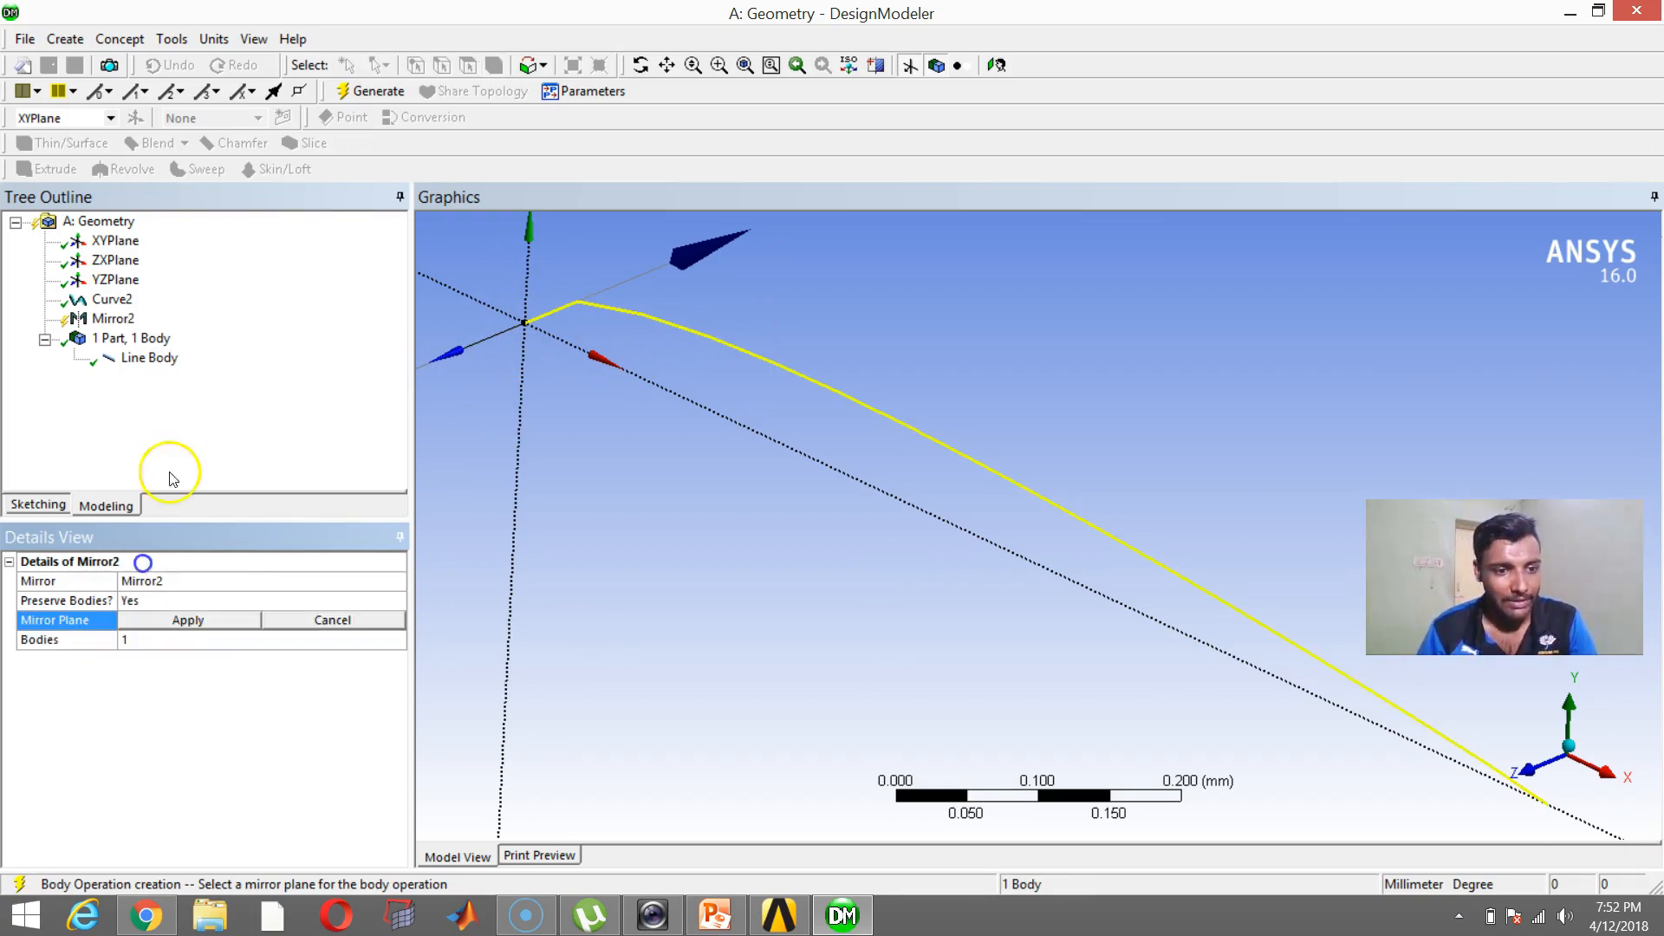
pyautogui.click(115, 260)
pyautogui.click(208, 622)
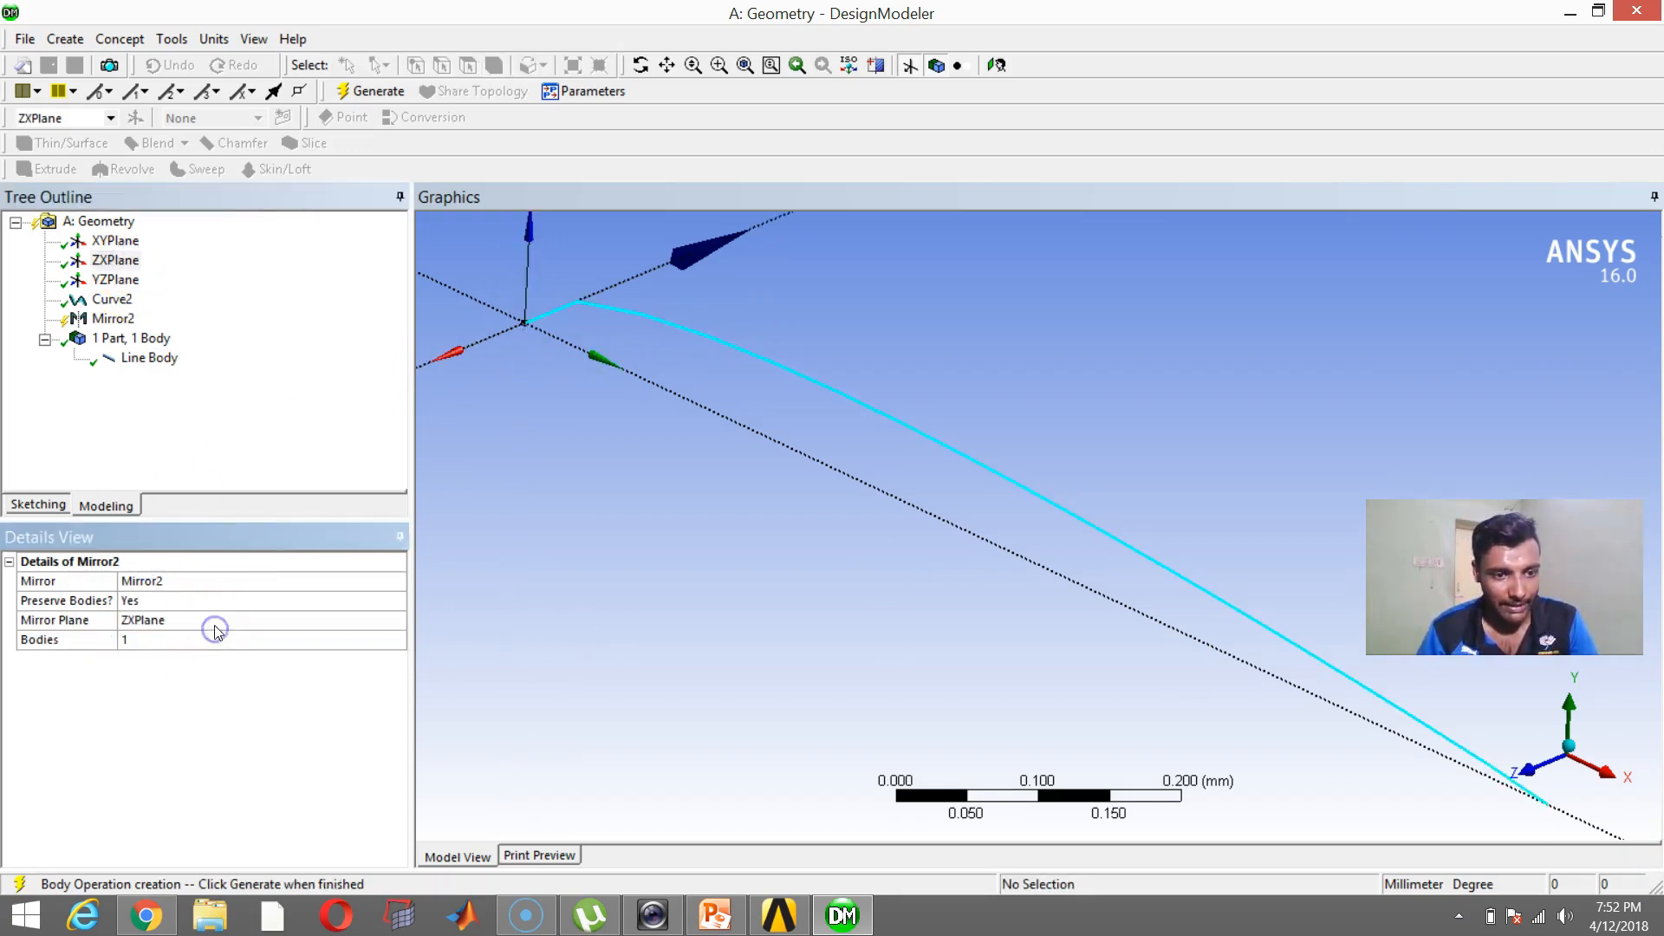
pyautogui.click(390, 91)
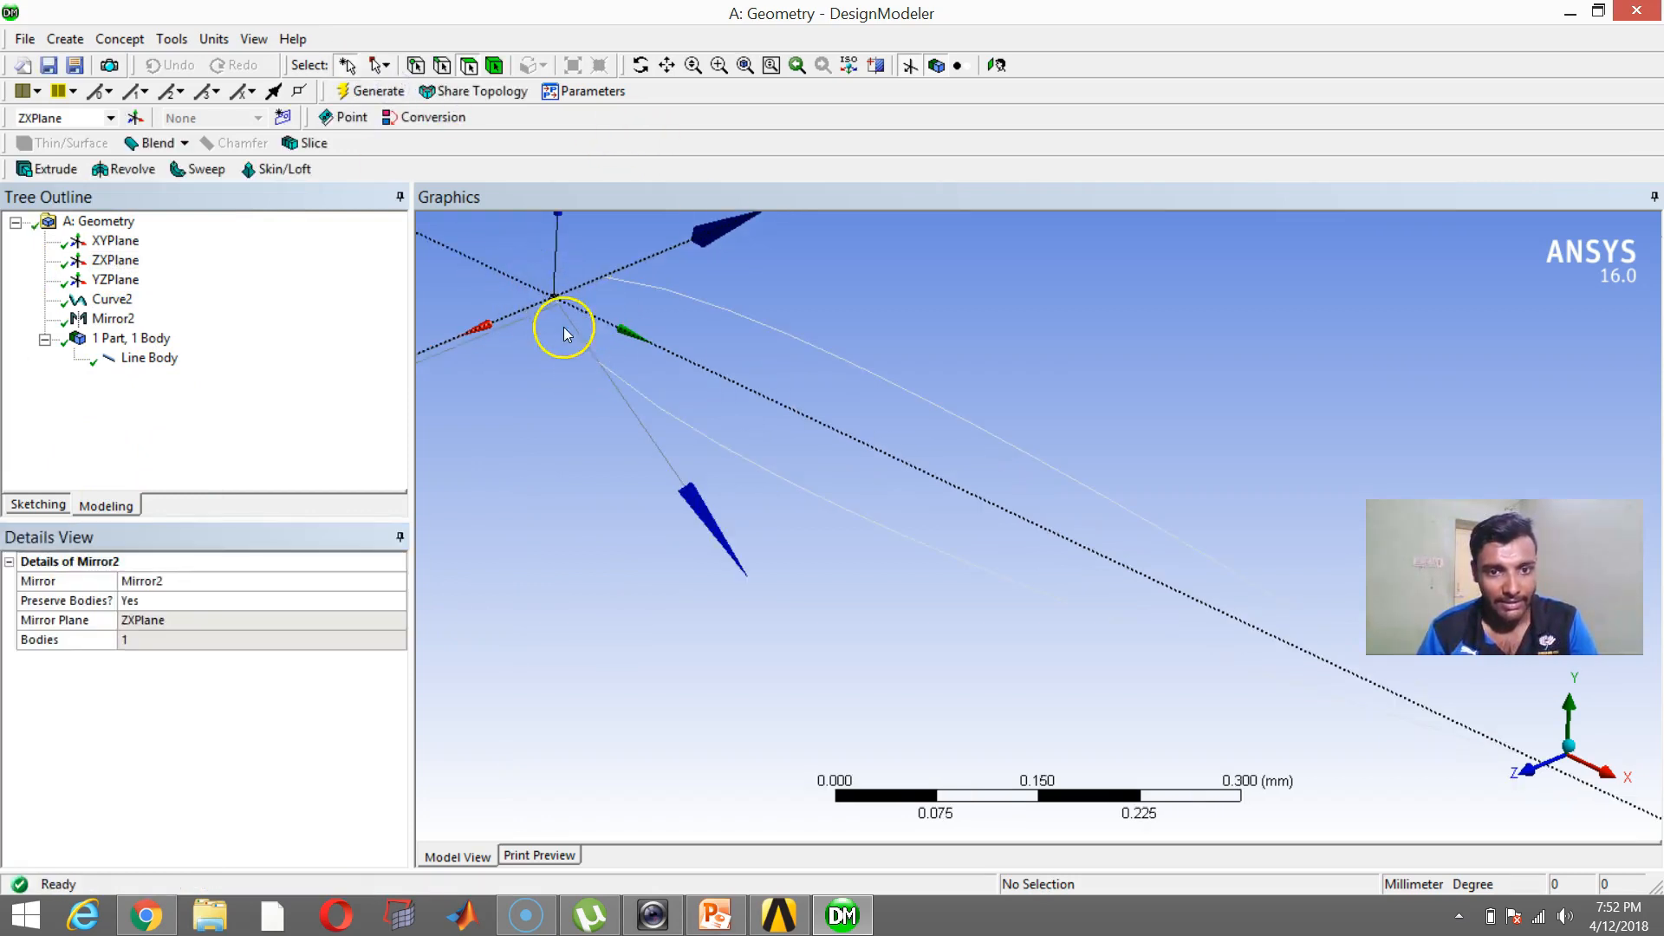
# Create a surface body with Surfaces From Edges from the upper and lower airfoil curves, generate it, and inspect it
pyautogui.click(1522, 771)
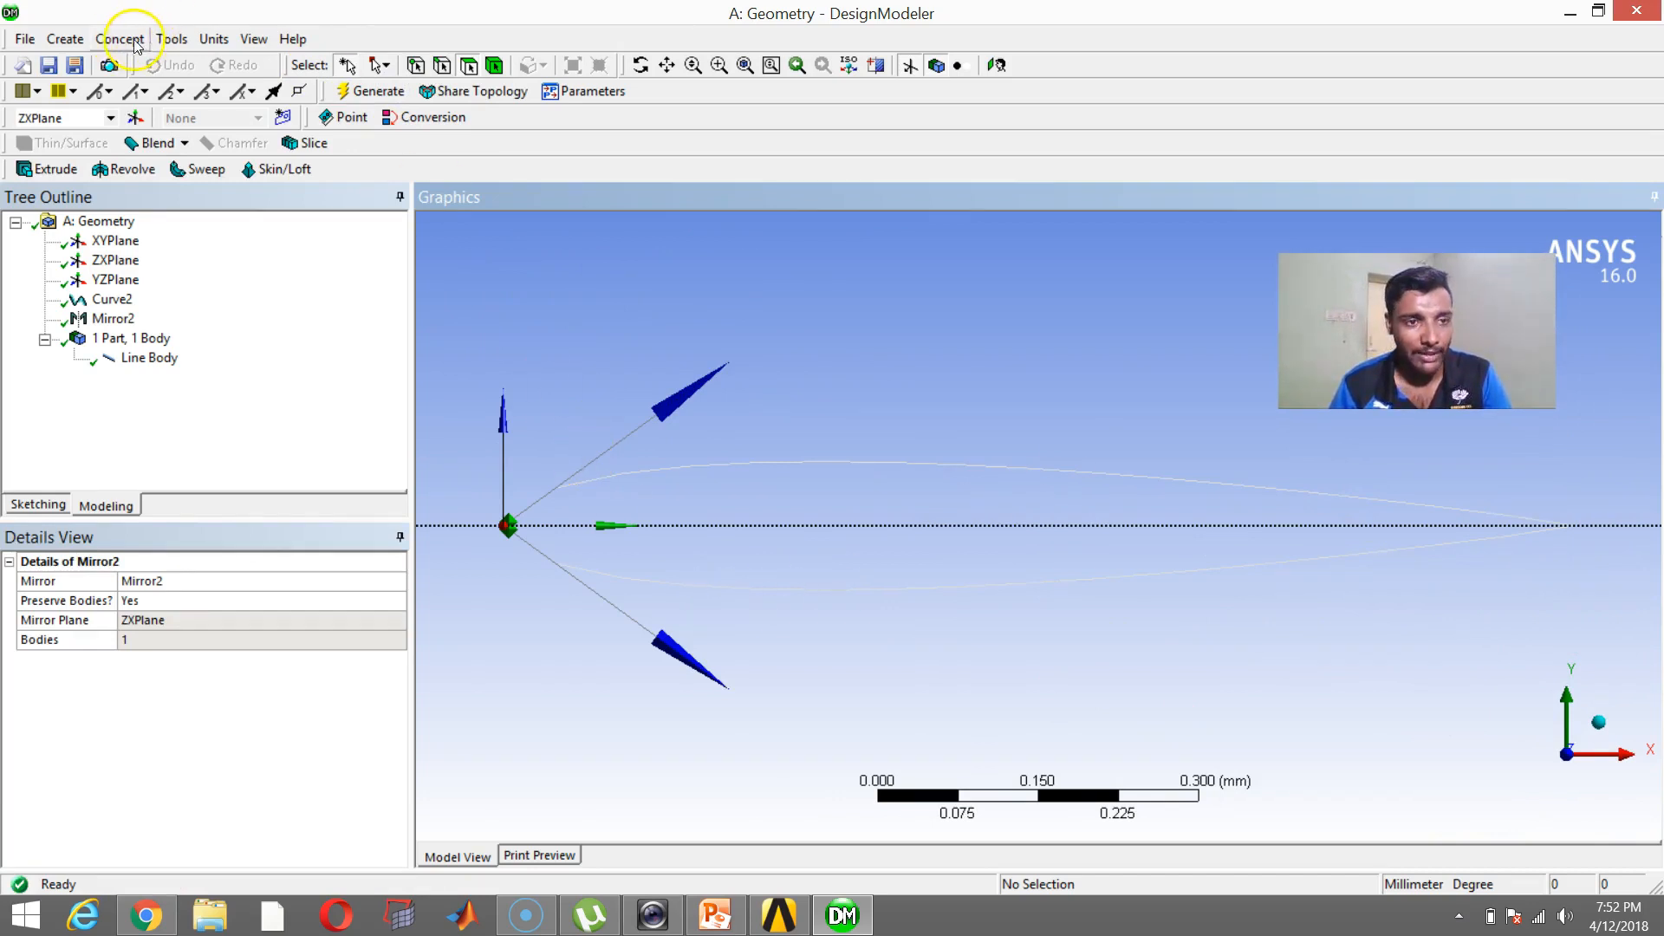
pyautogui.click(66, 39)
pyautogui.click(121, 39)
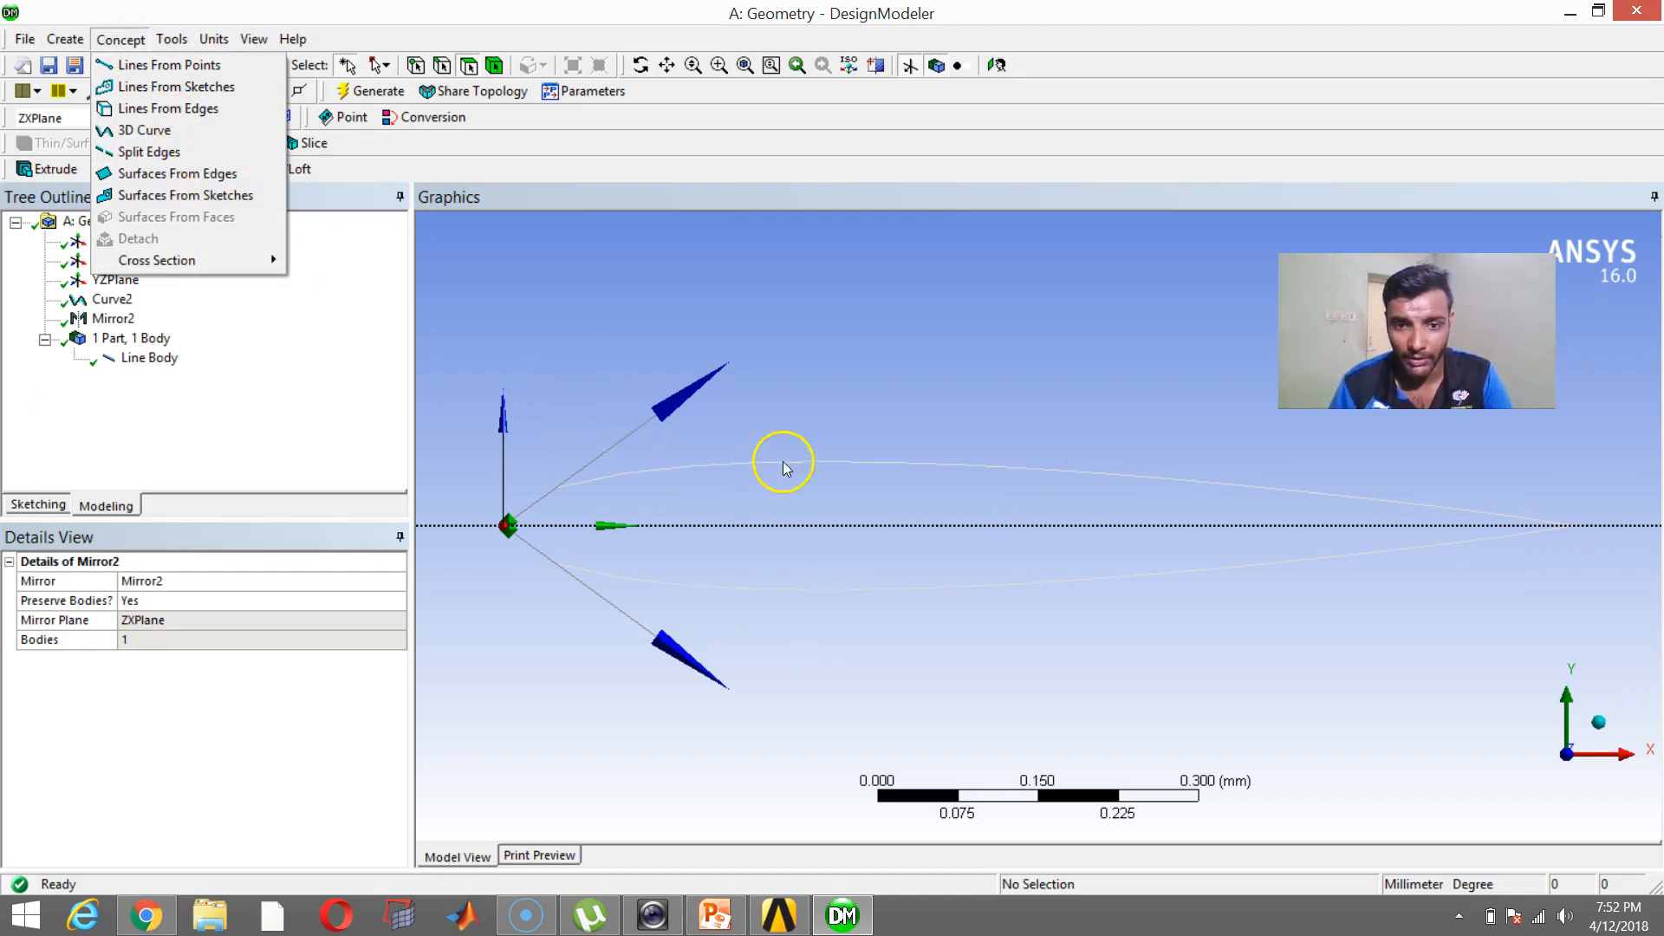
pyautogui.click(236, 175)
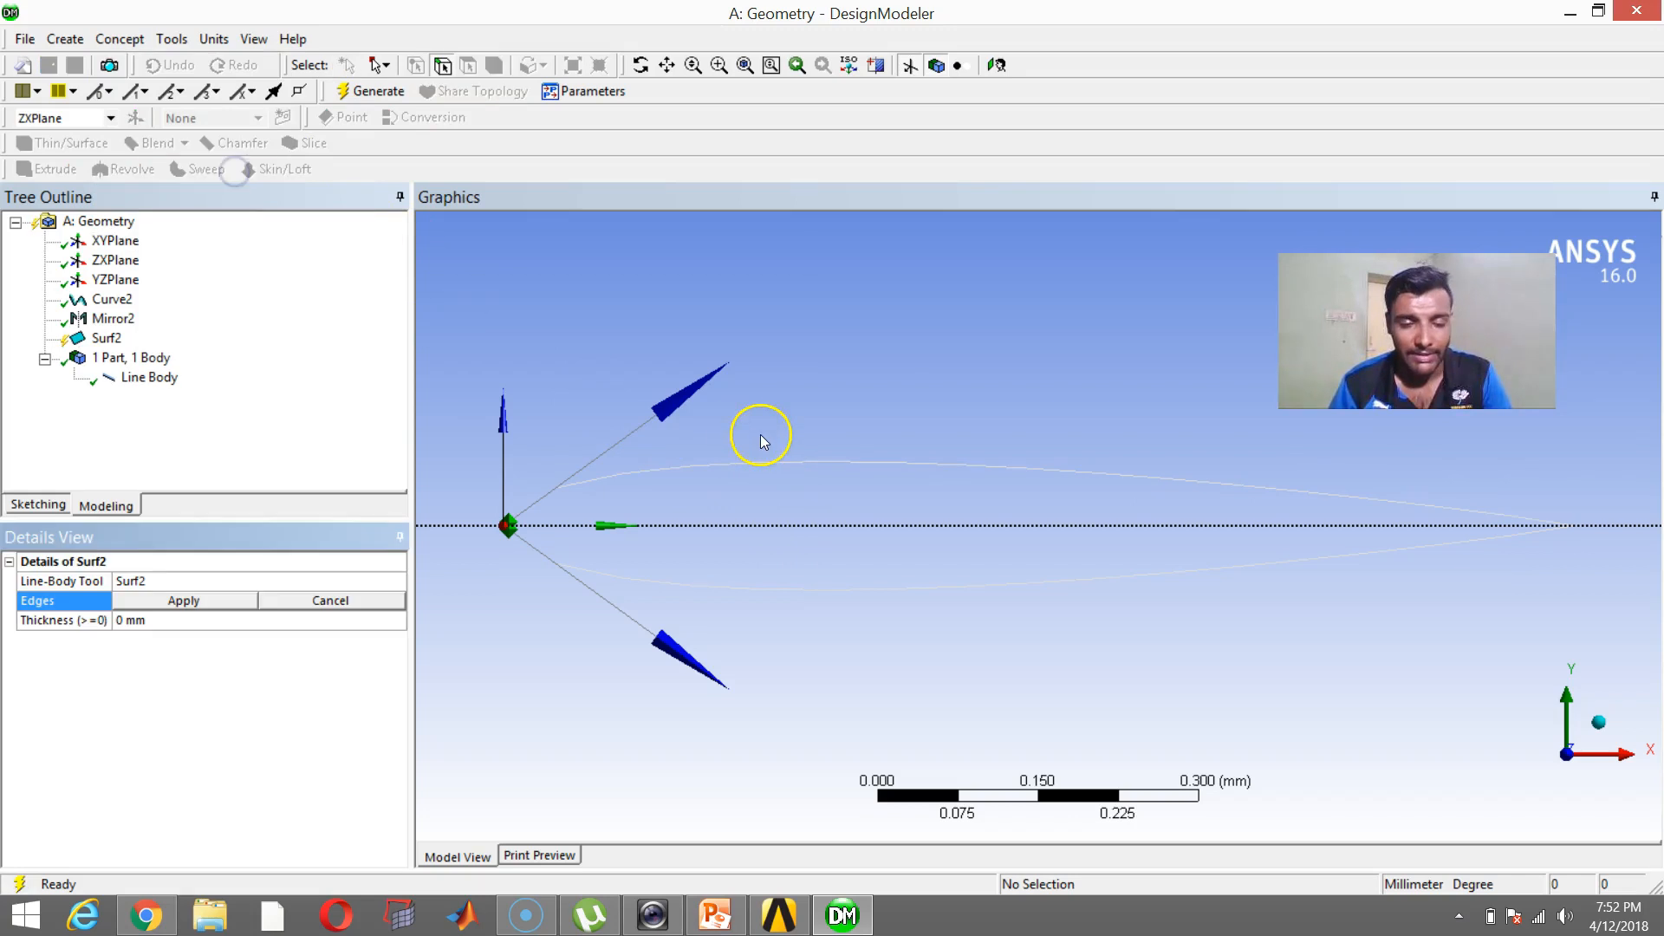
pyautogui.click(791, 464)
pyautogui.keyDown('ctrl'); pyautogui.click(725, 587); pyautogui.keyUp('ctrl')
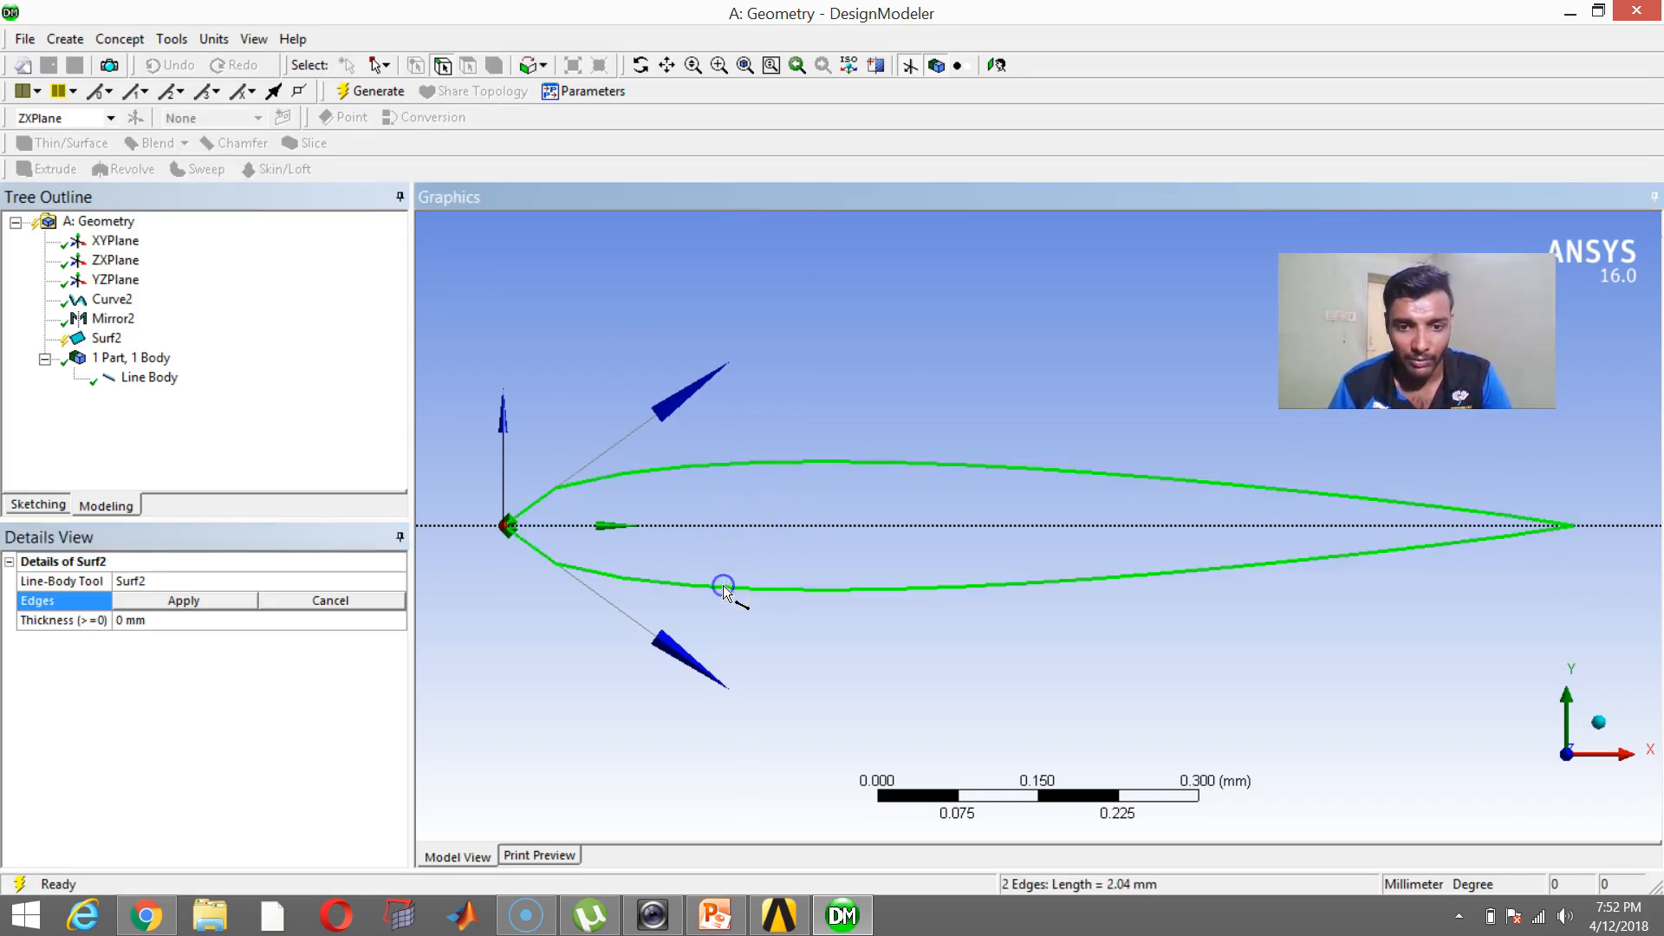
pyautogui.click(182, 599)
pyautogui.click(347, 93)
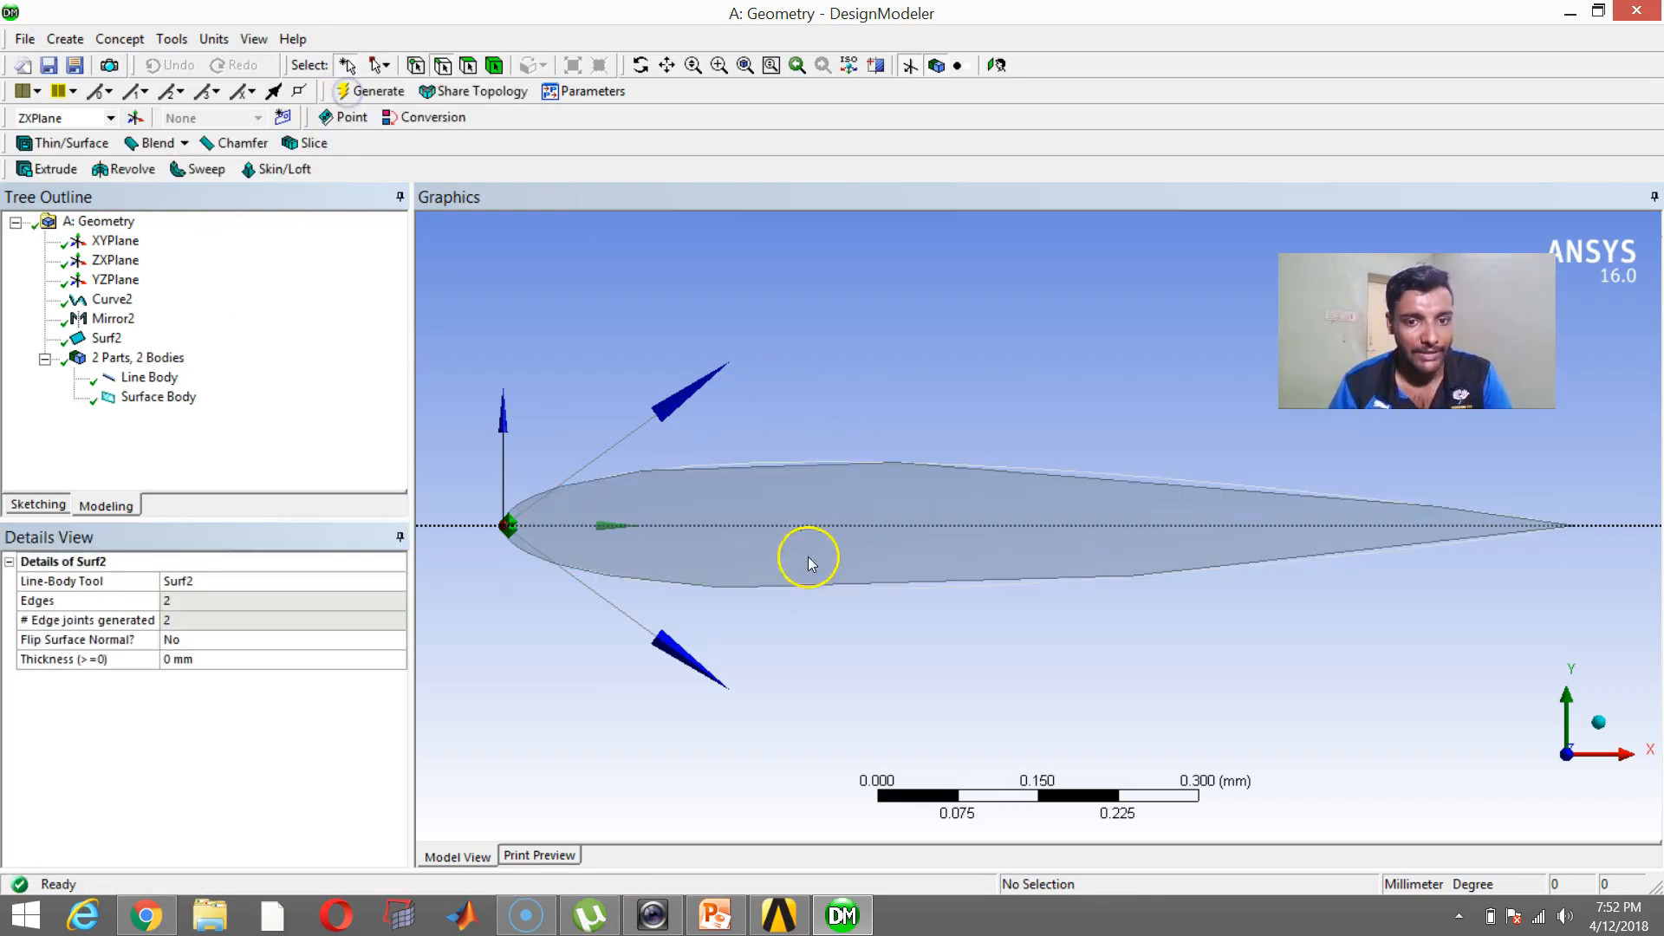
pyautogui.moveTo(1104, 353); pyautogui.dragTo(1047, 416, button='middle')
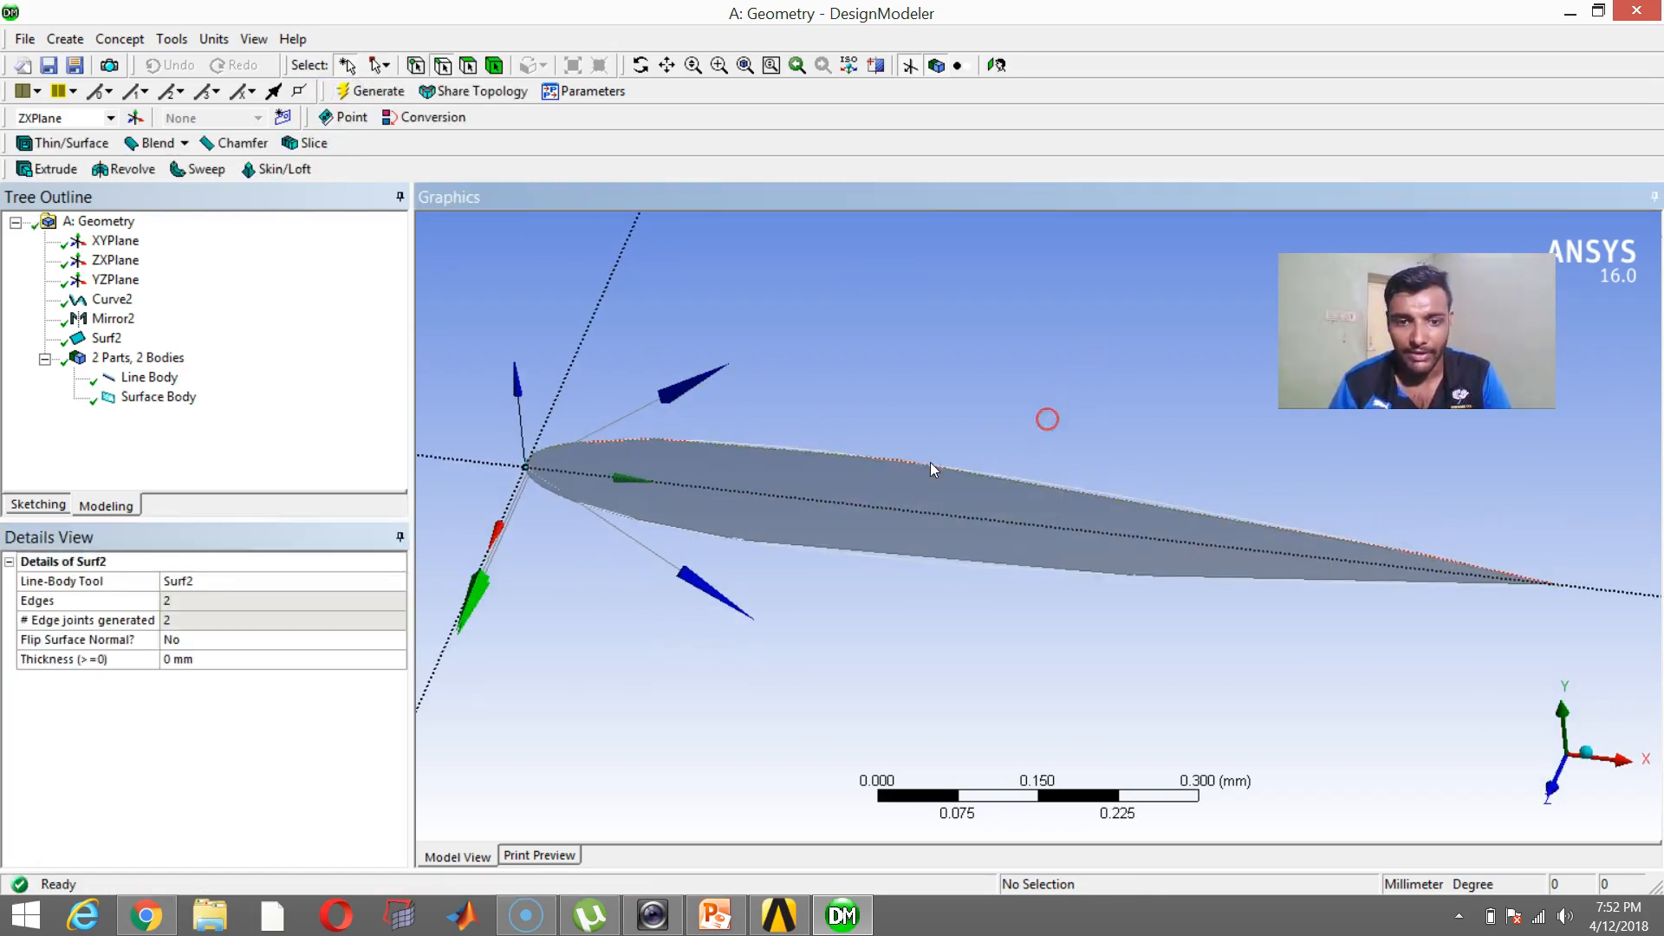
pyautogui.moveTo(903, 485); pyautogui.dragTo(724, 327, button='middle')
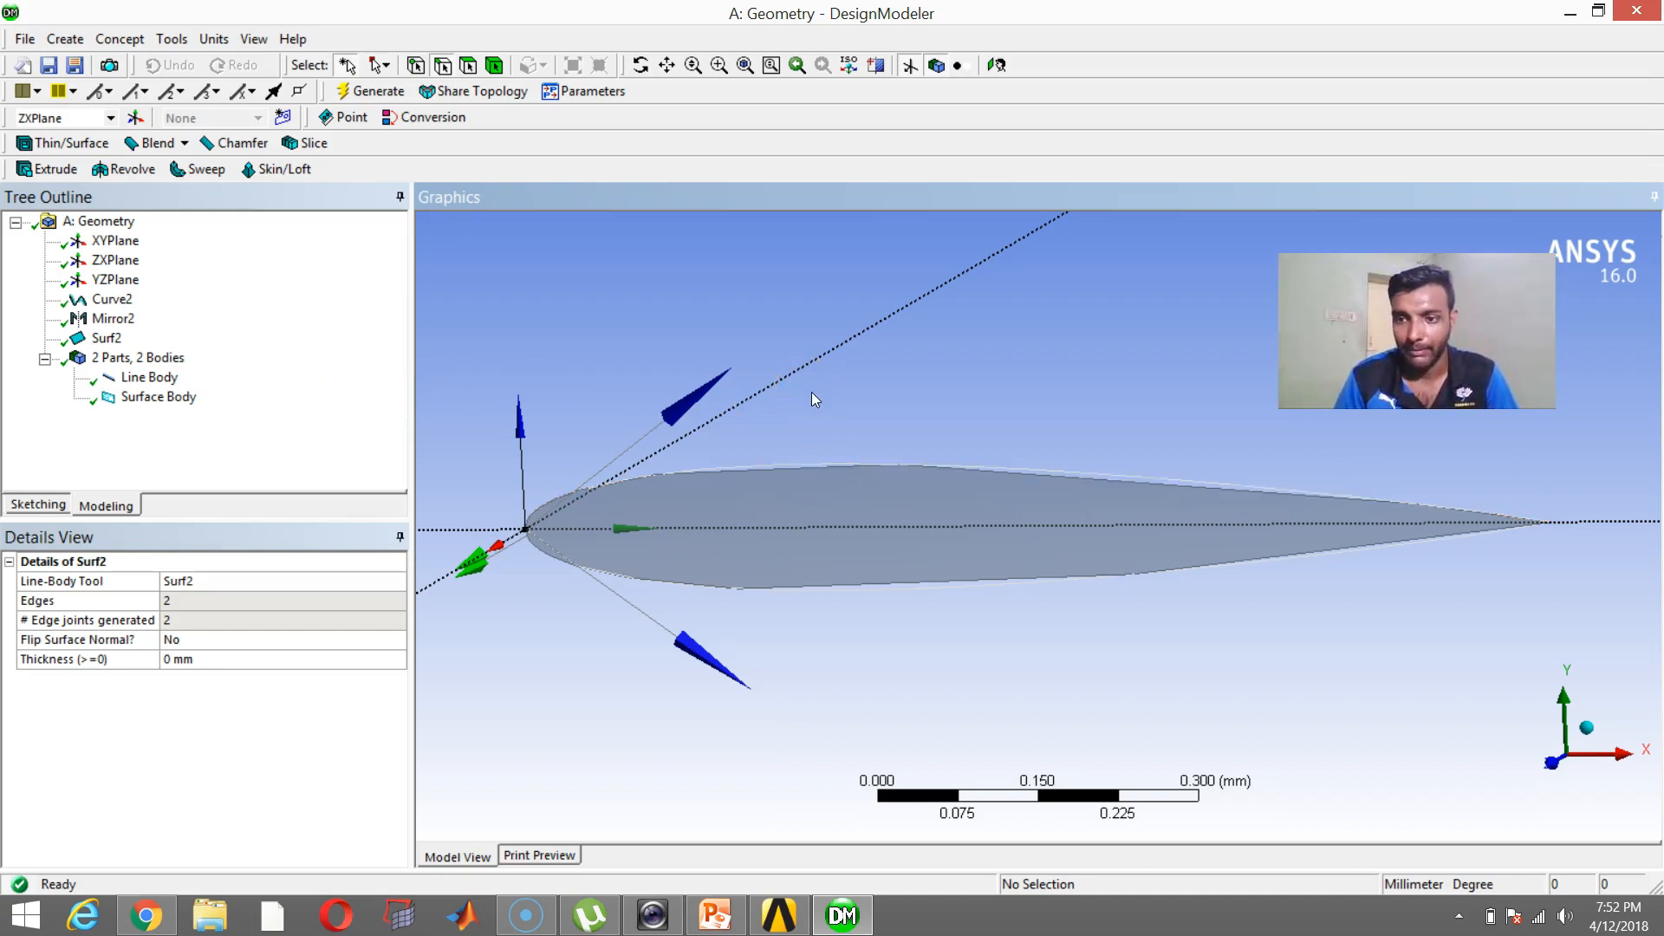
# Delete the Surf2 surface feature from the model, leaving only the airfoil line body
pyautogui.click(143, 396)
pyautogui.keyDown('ctrl'); pyautogui.click(149, 378); pyautogui.keyUp('ctrl')
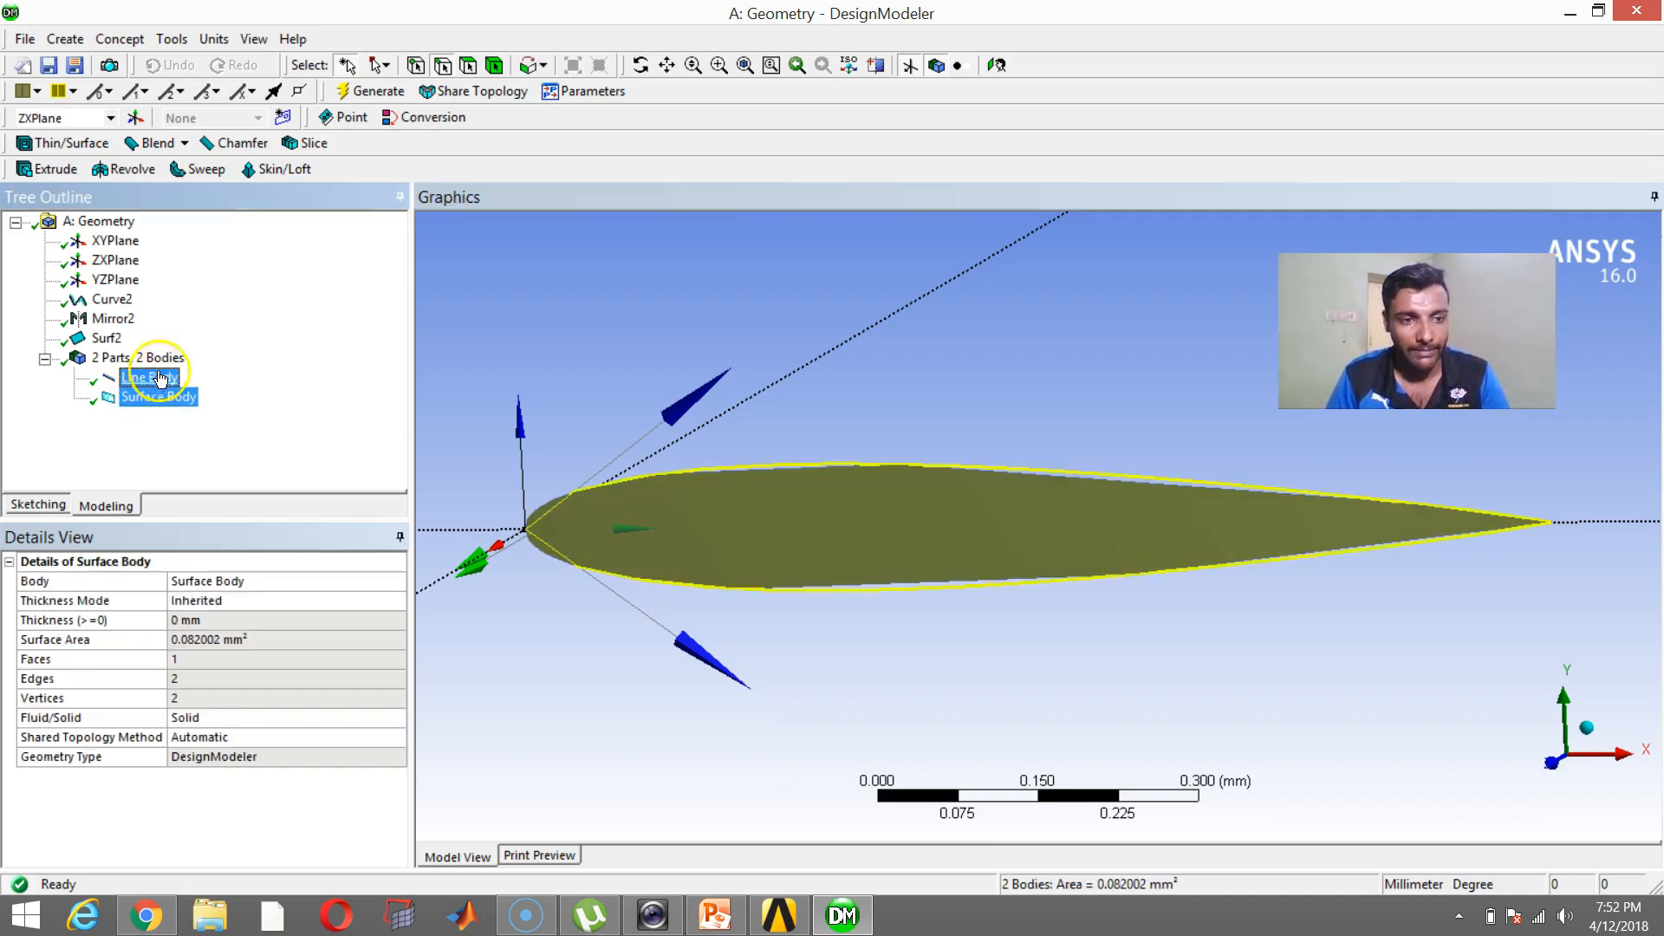
pyautogui.rightClick(109, 338)
pyautogui.click(196, 484)
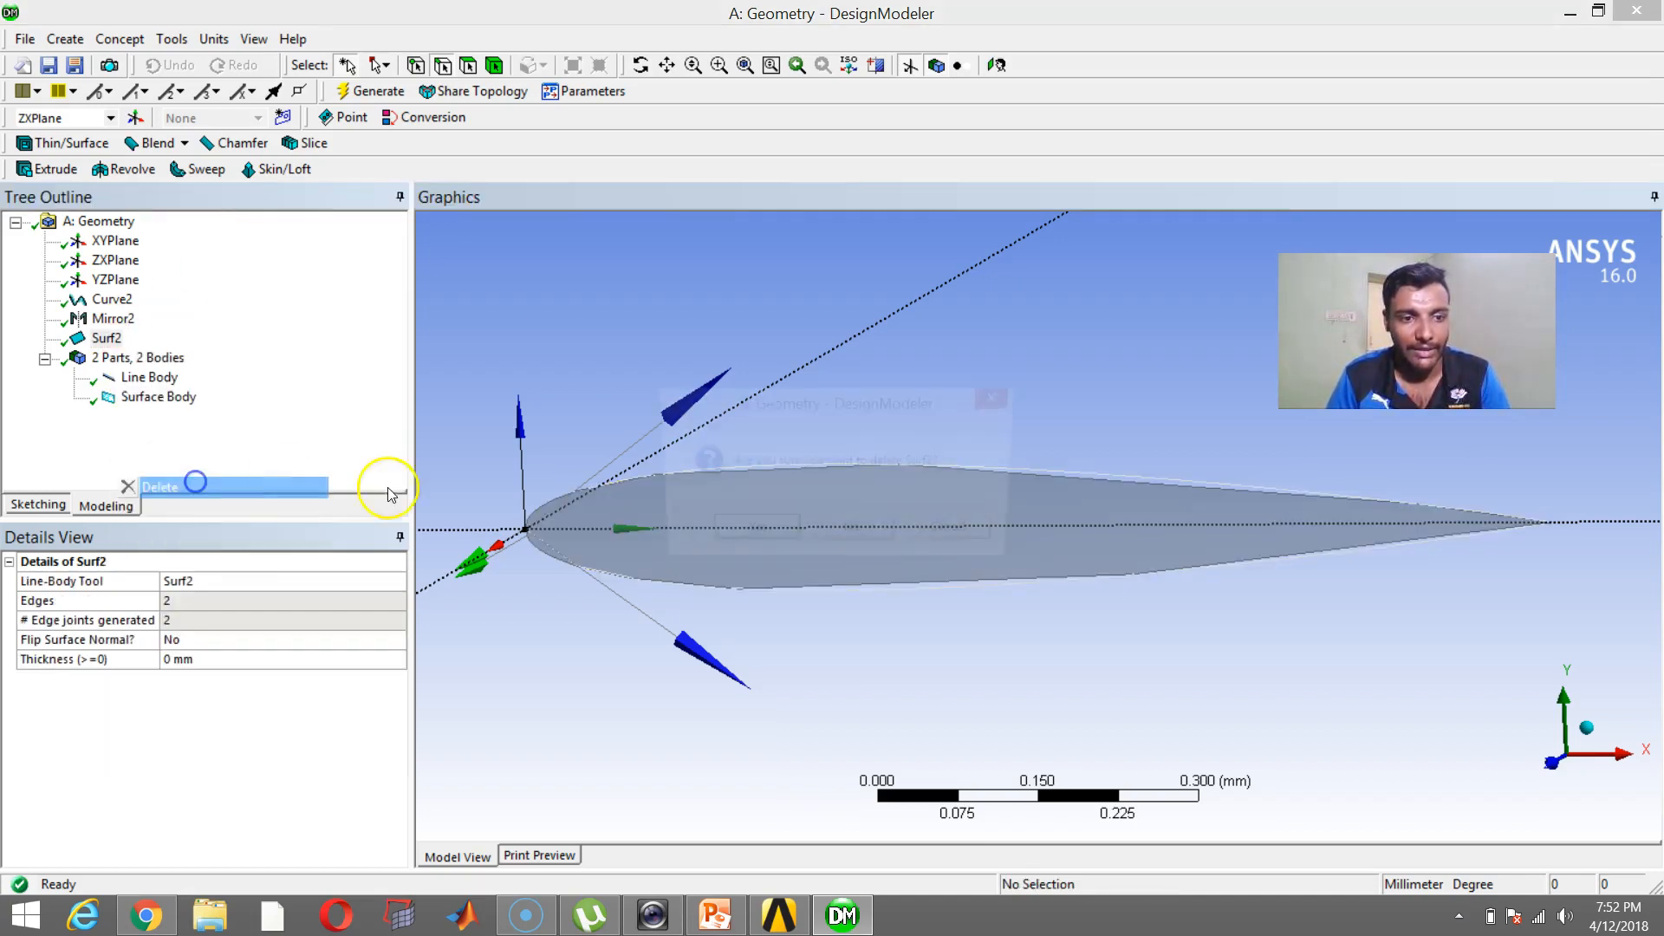
pyautogui.click(755, 535)
# Start an Extrude feature with the upper and lower airfoil curves as its geometry
pyautogui.moveTo(893, 362); pyautogui.dragTo(1014, 491, button='middle')
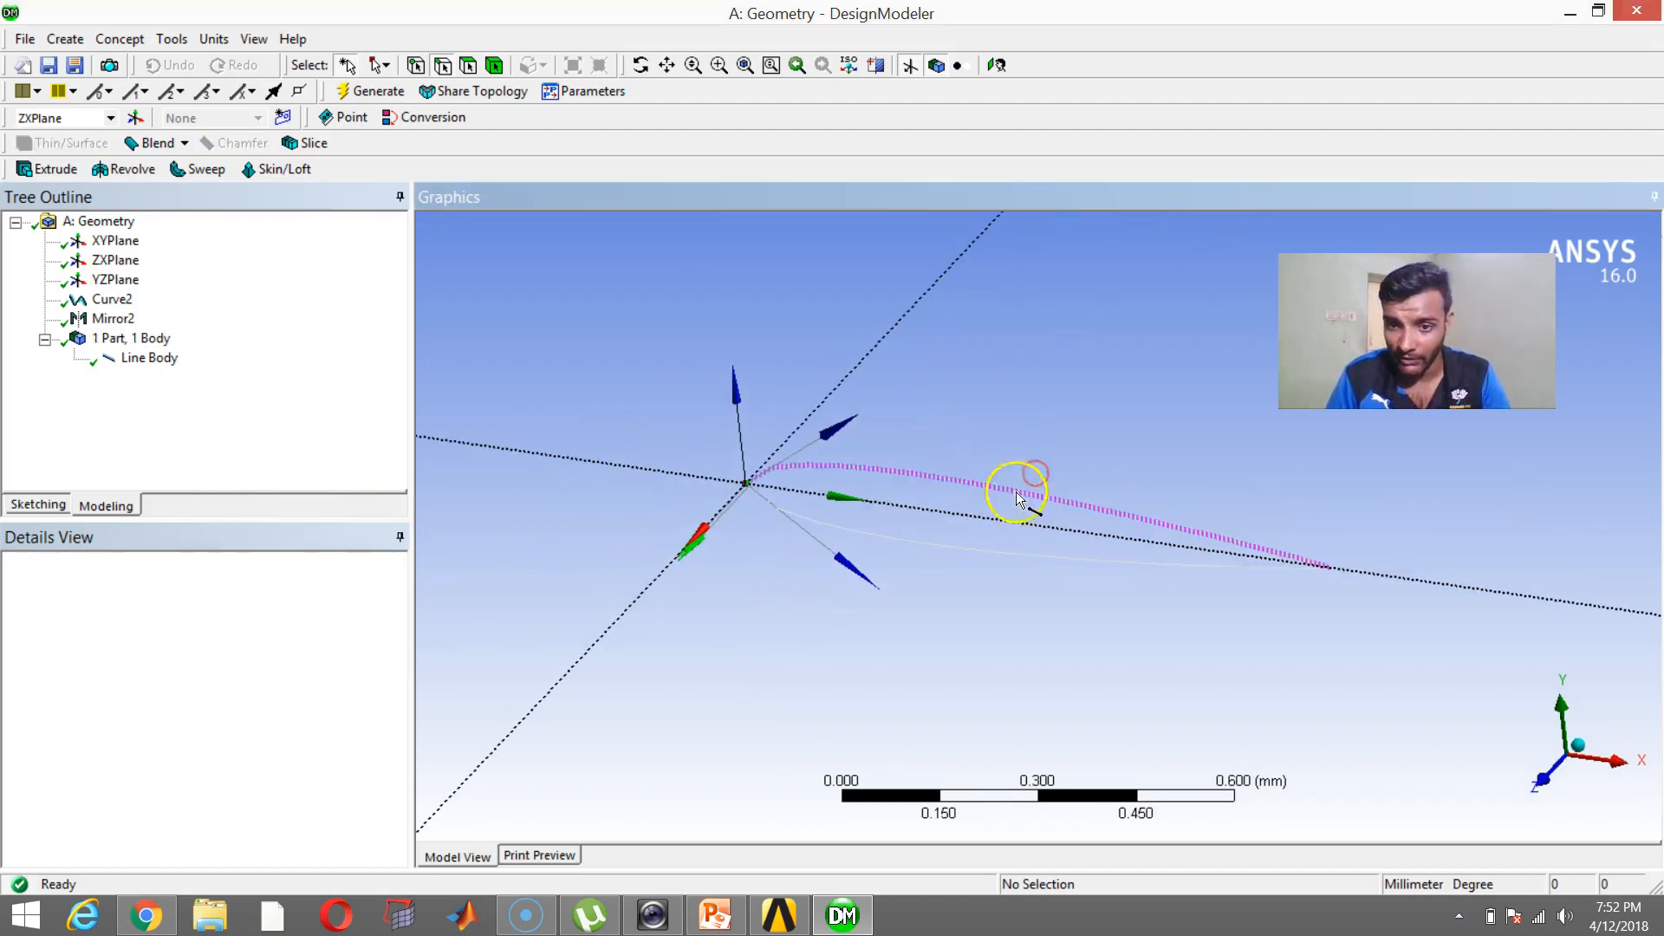
pyautogui.click(54, 178)
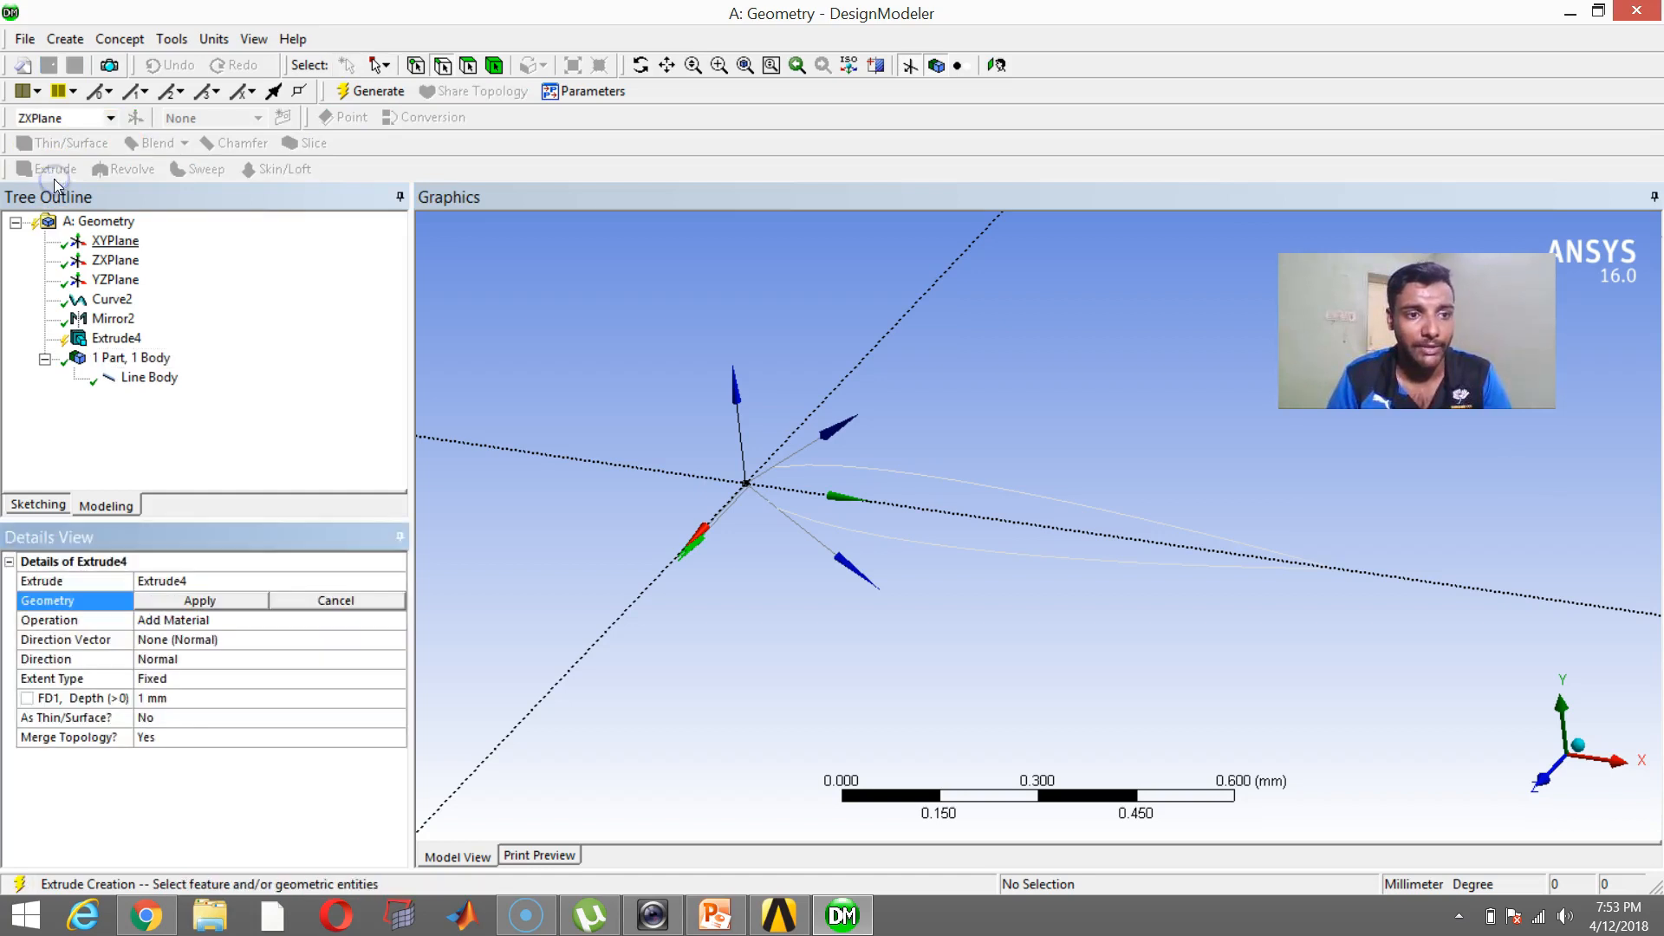
pyautogui.click(943, 478)
pyautogui.keyDown('ctrl'); pyautogui.click(727, 437); pyautogui.keyUp('ctrl')
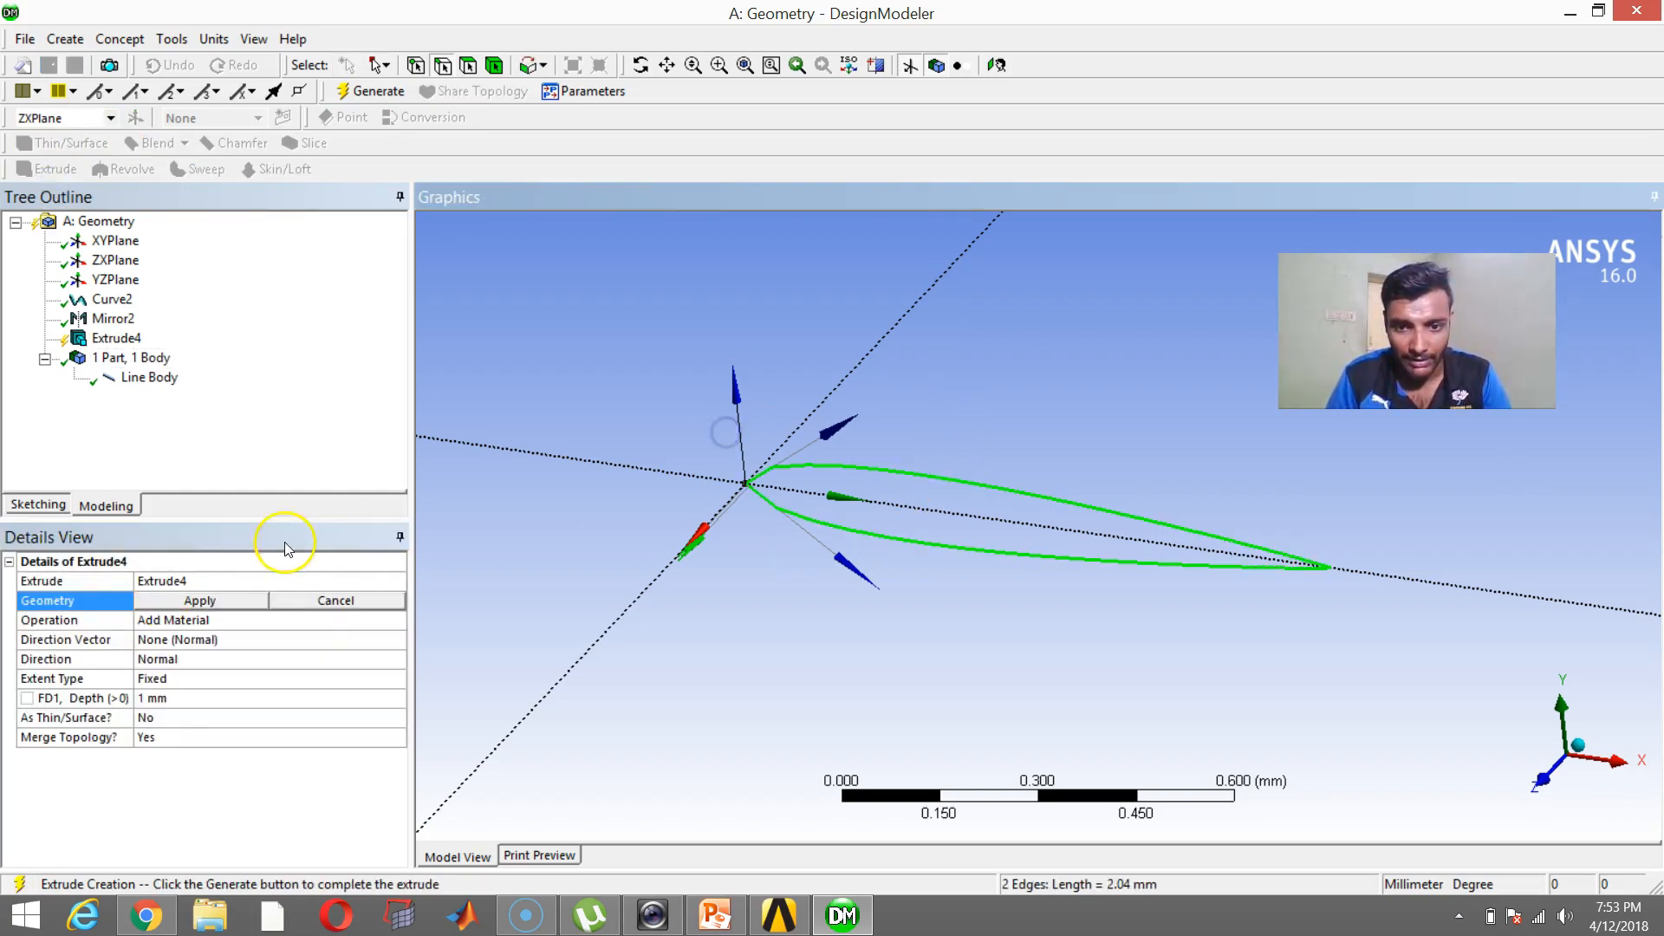
pyautogui.click(234, 601)
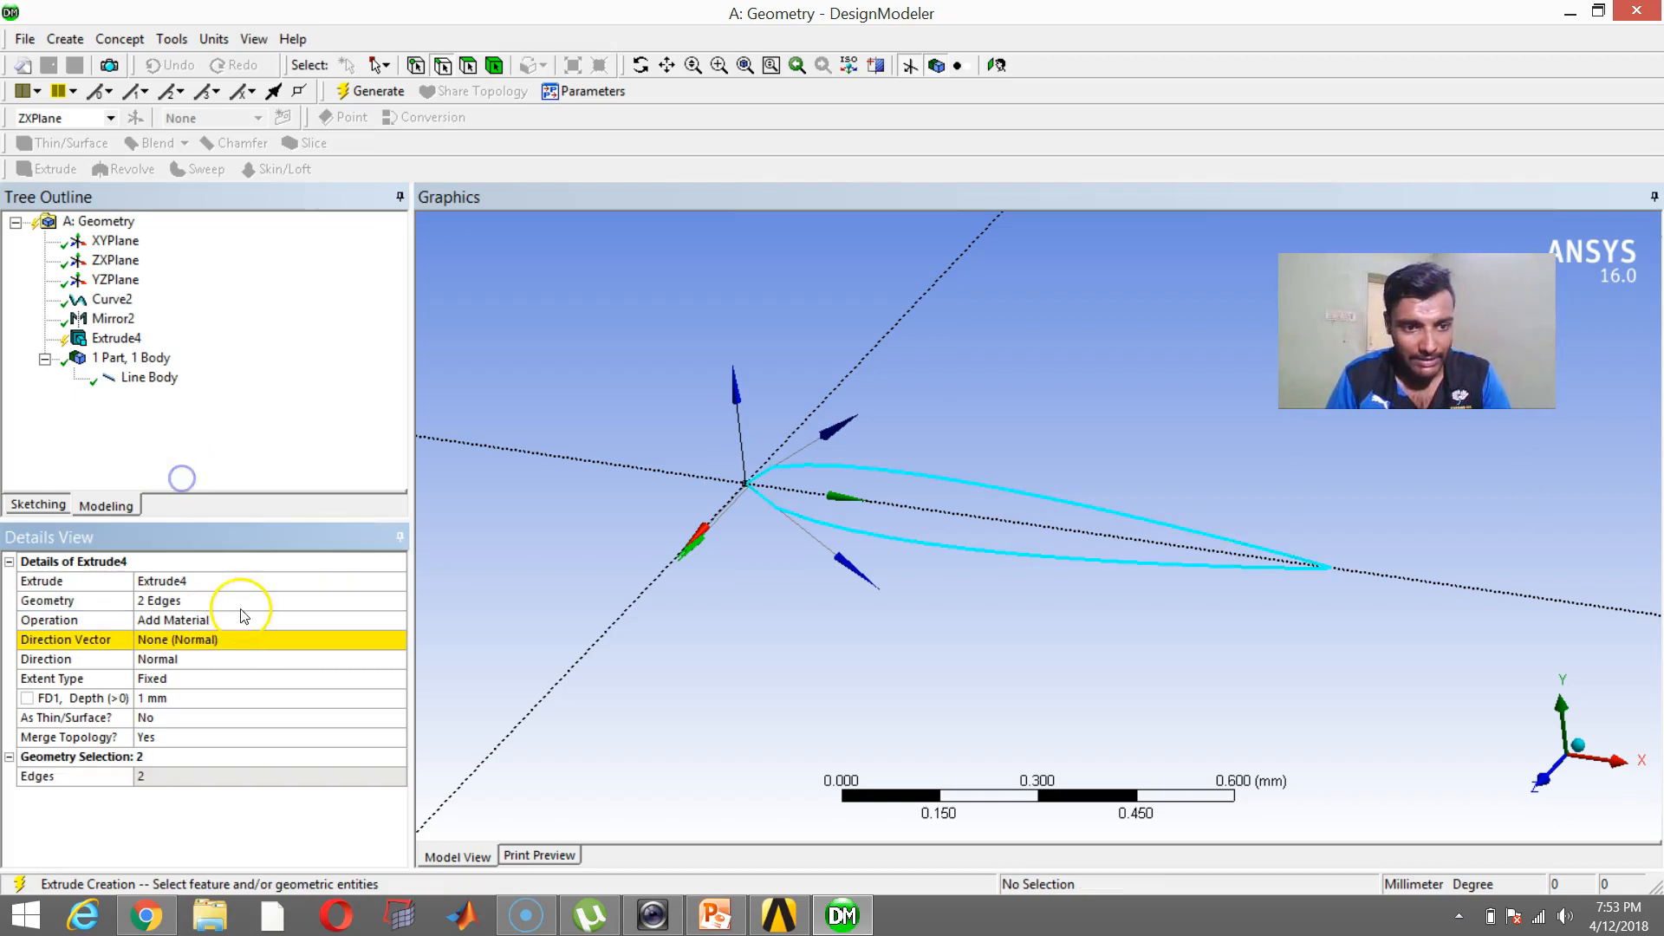
# Set the extrusion's direction vector to the Z-axis line, generate the 1 mm deep airfoil solid, and inspect it
pyautogui.click(222, 660)
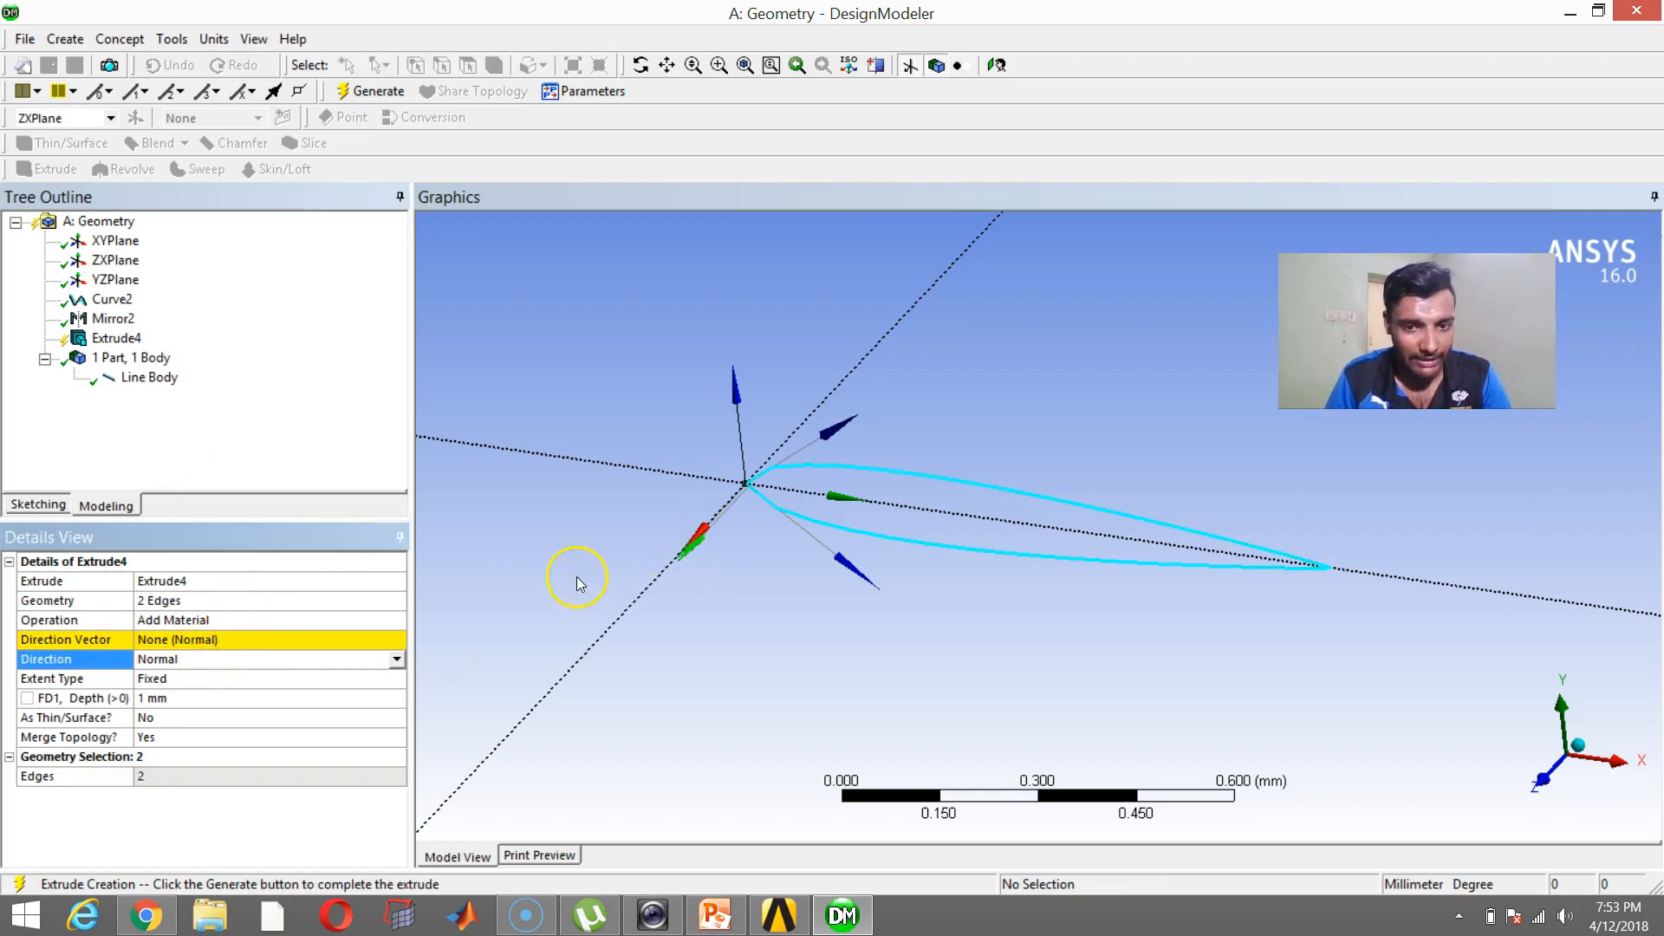
pyautogui.click(297, 638)
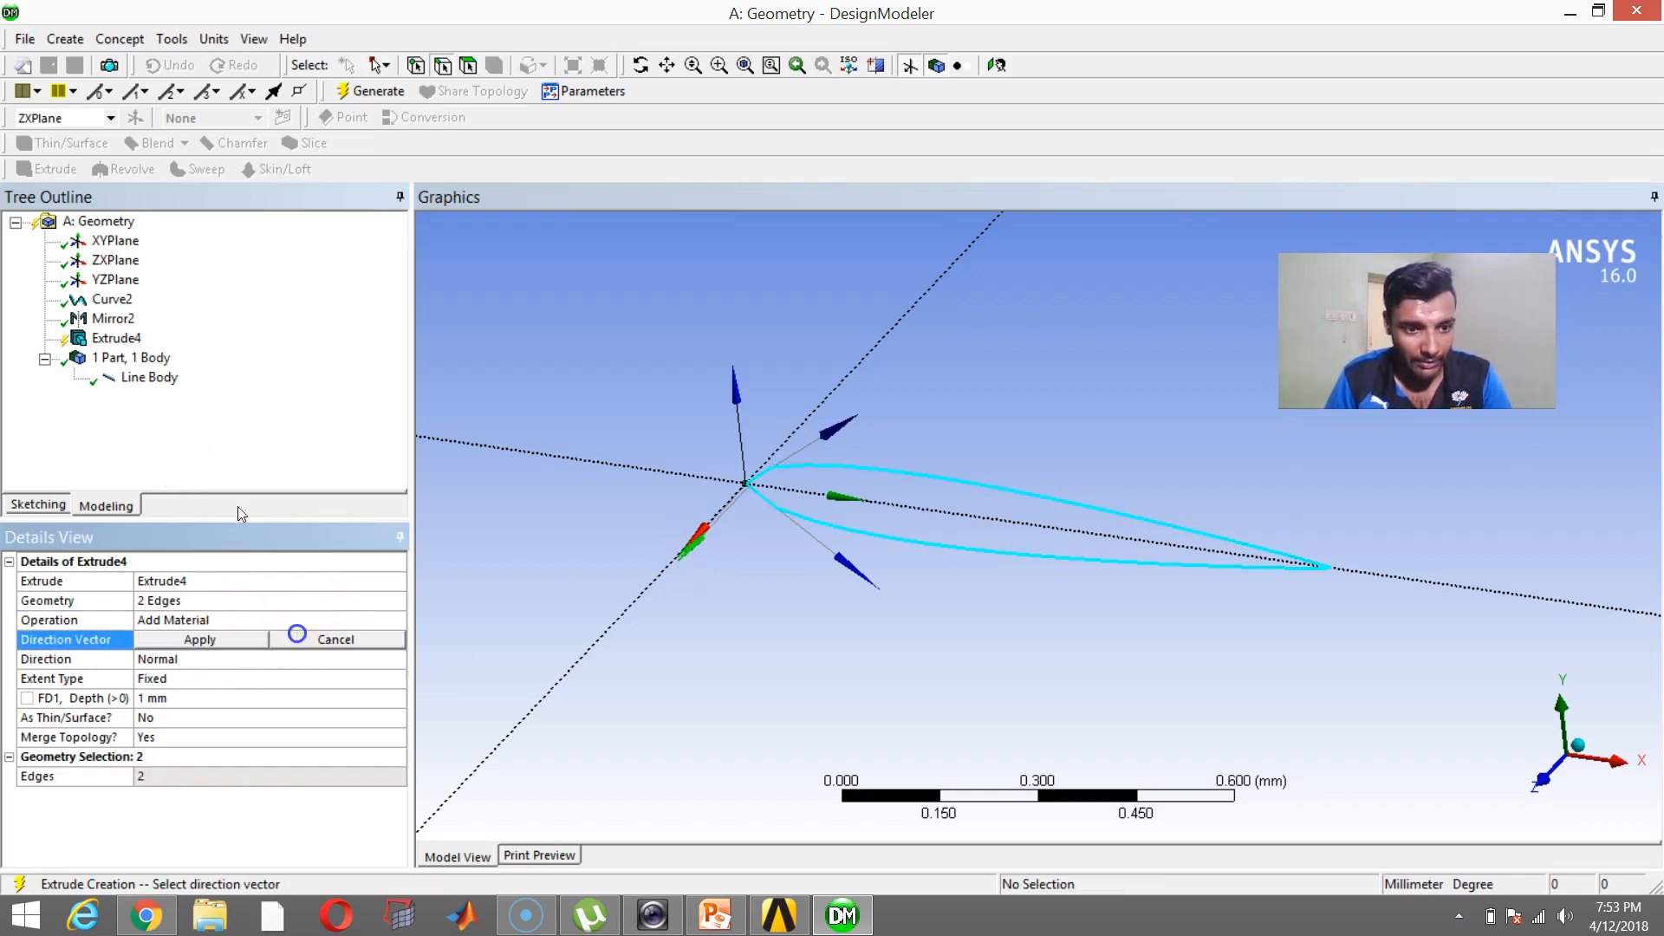
pyautogui.click(690, 532)
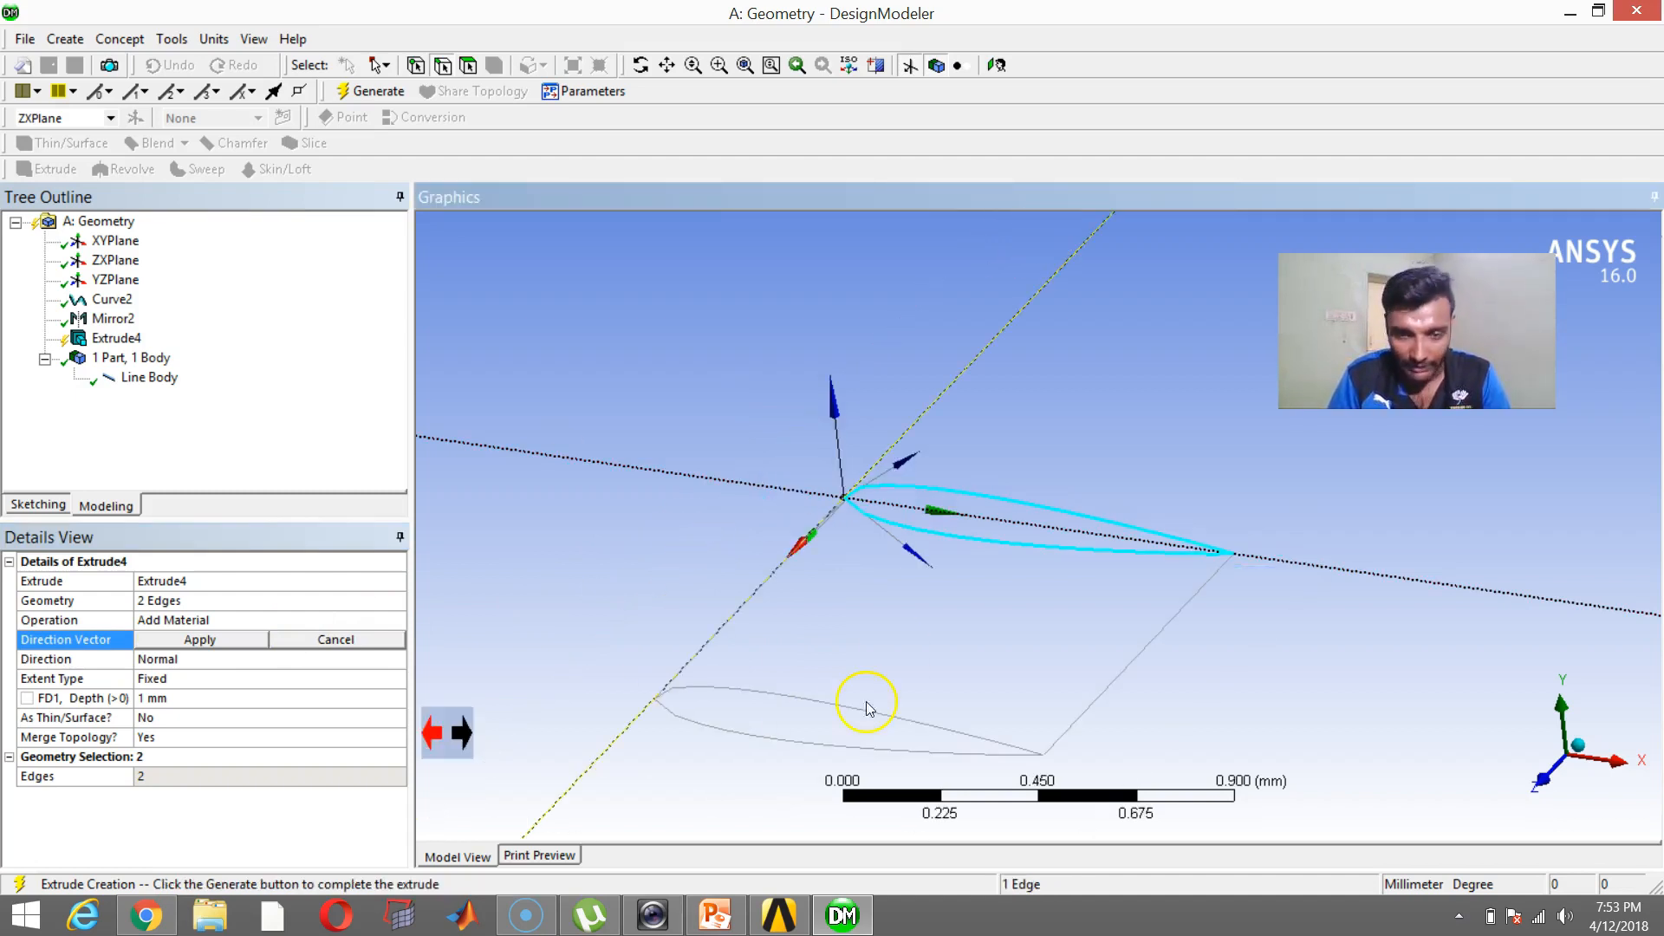
pyautogui.click(223, 643)
pyautogui.click(372, 91)
pyautogui.moveTo(903, 610); pyautogui.dragTo(985, 454, button='middle')
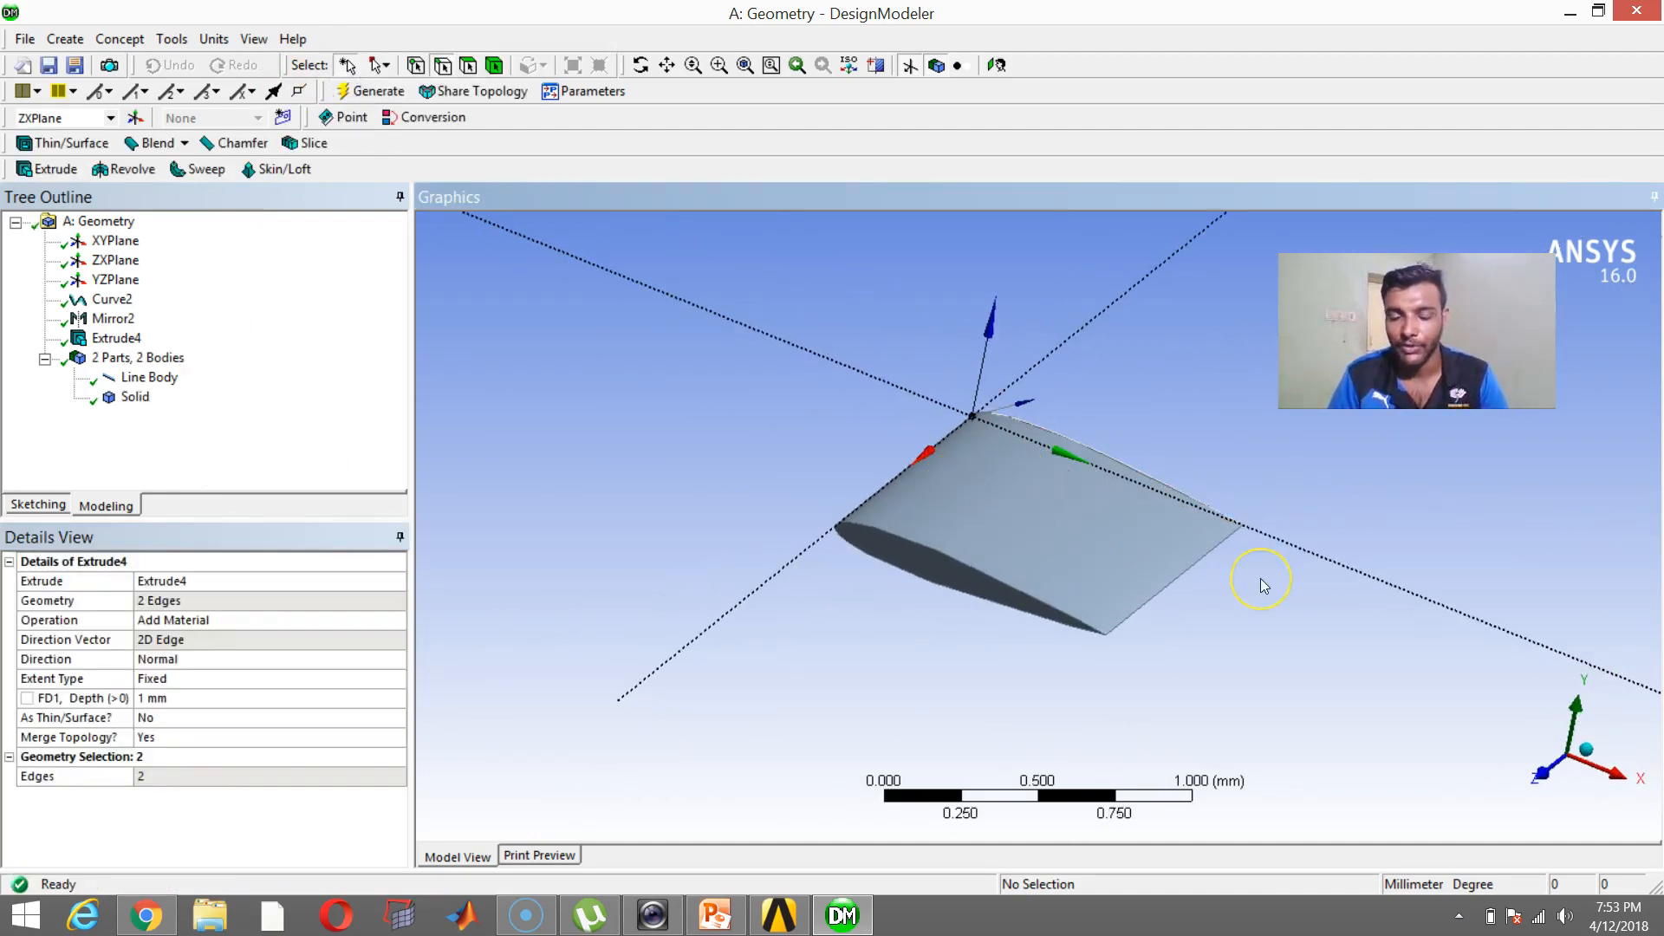